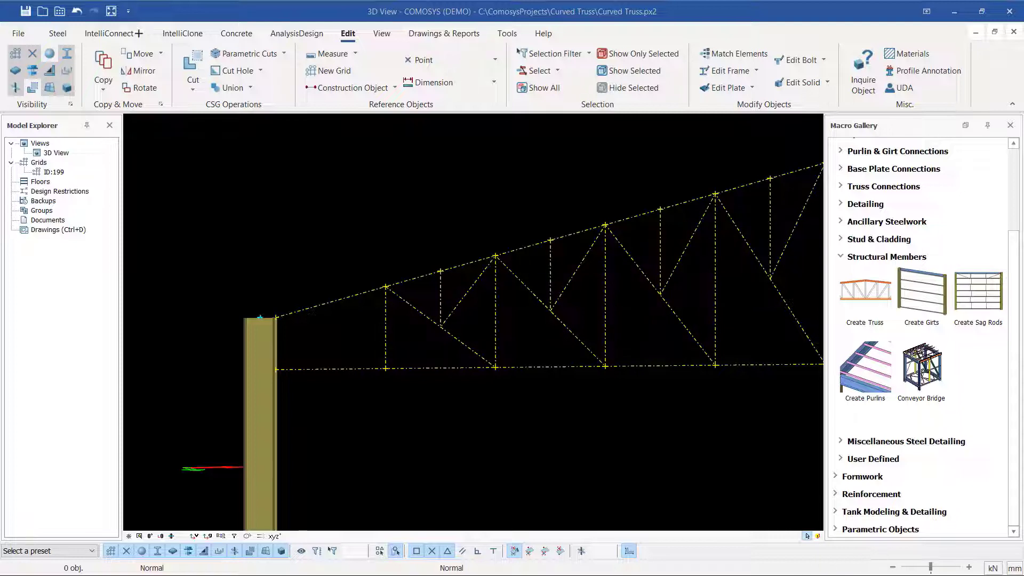
# Step: Examine the truss layout lines along both chords and the web members from the column to midspan
pyautogui.scroll(3, 649, 355)
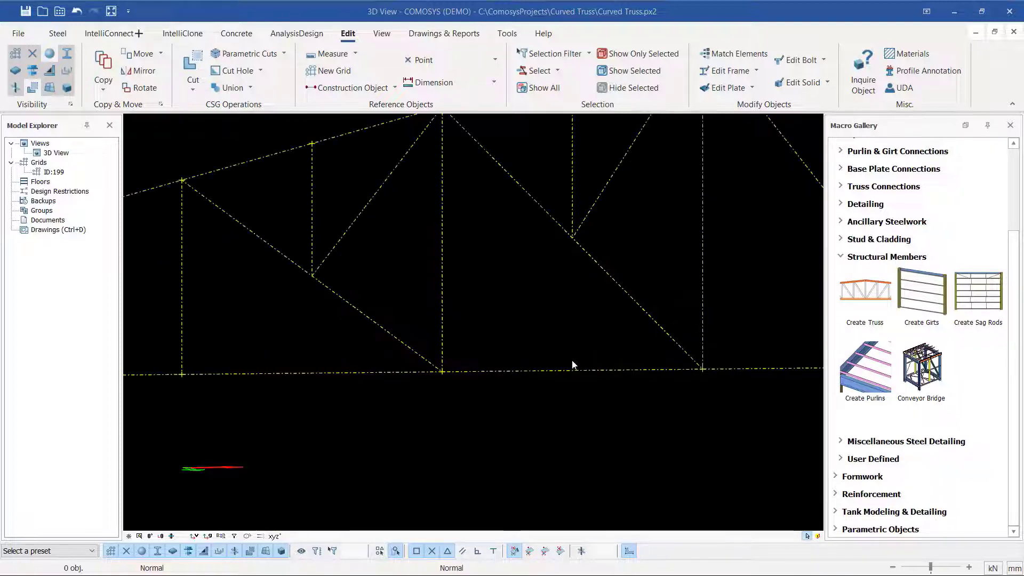
pyautogui.scroll(-3, 412, 265)
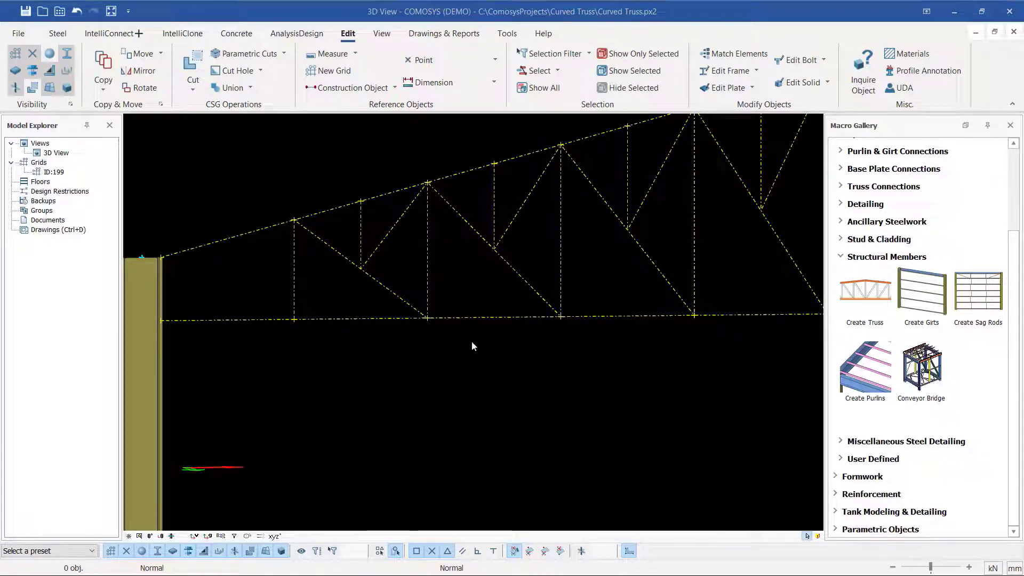
pyautogui.scroll(-4, 304, 338)
pyautogui.scroll(-1, 395, 336)
pyautogui.scroll(1, 512, 294)
pyautogui.scroll(-1, 587, 266)
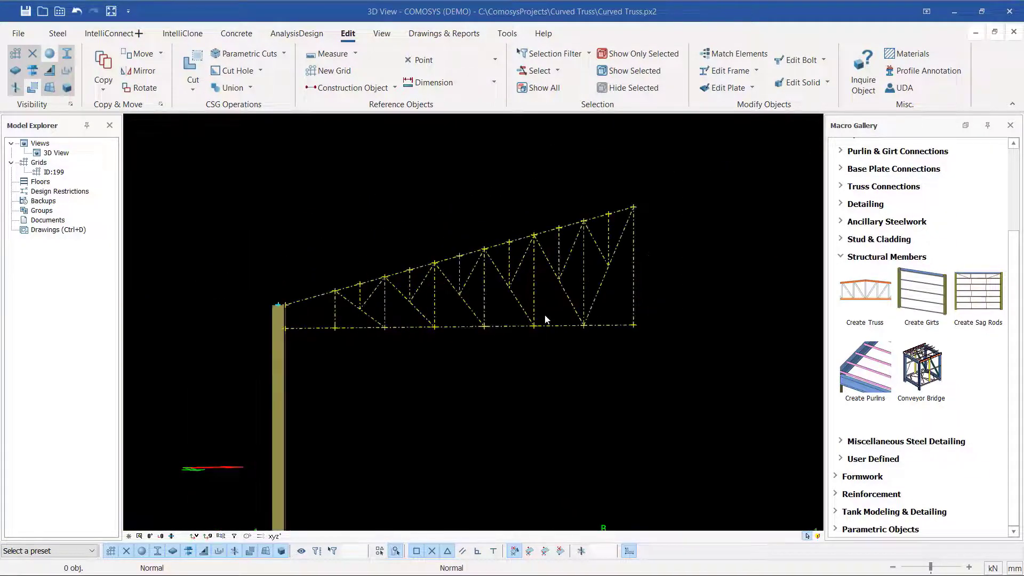
pyautogui.scroll(2, 363, 299)
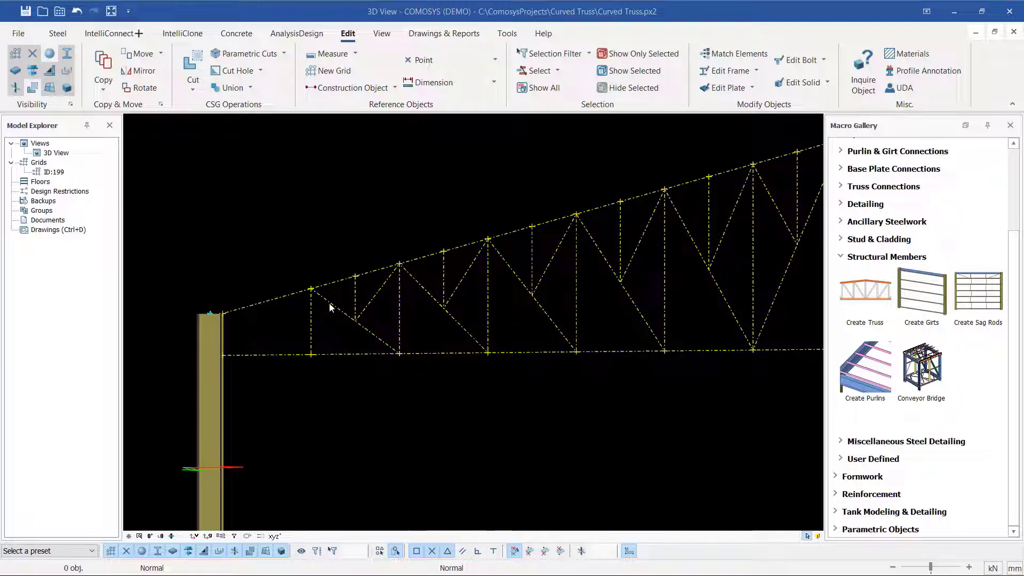
pyautogui.scroll(-1, 320, 319)
pyautogui.scroll(1, 642, 257)
pyautogui.scroll(-1, 510, 369)
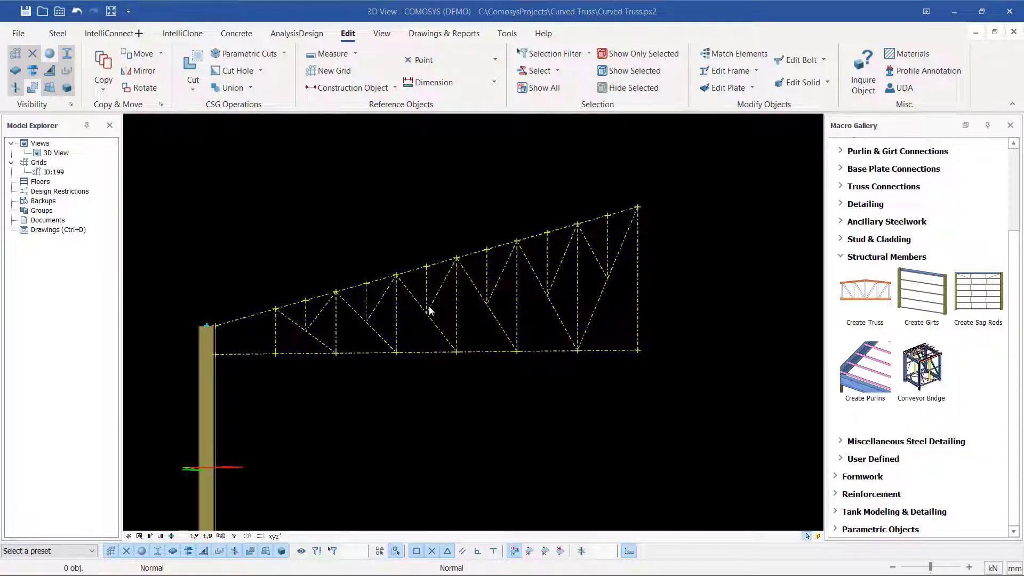
pyautogui.scroll(3, 248, 323)
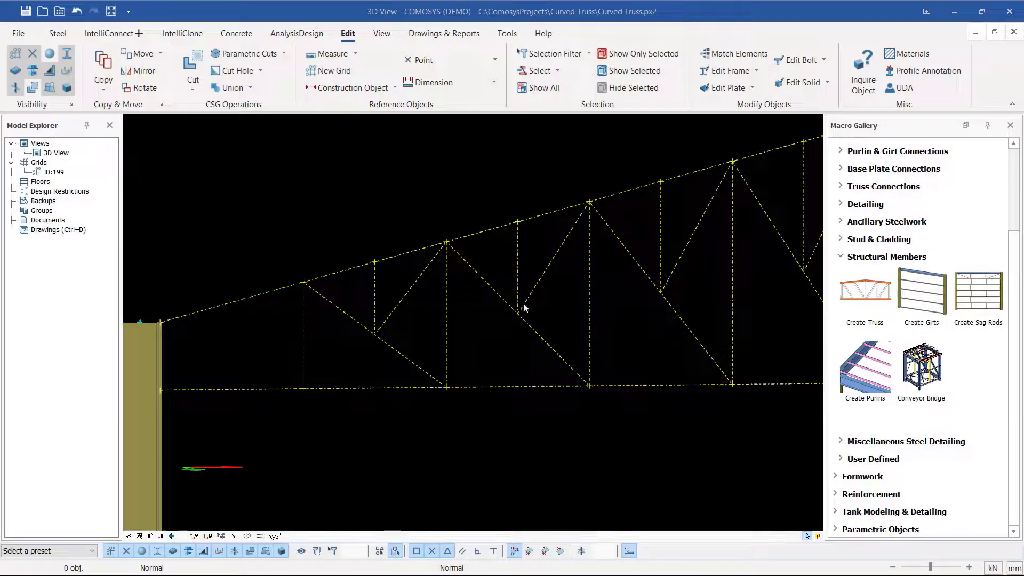
pyautogui.scroll(-1, 394, 332)
pyautogui.scroll(1, 268, 330)
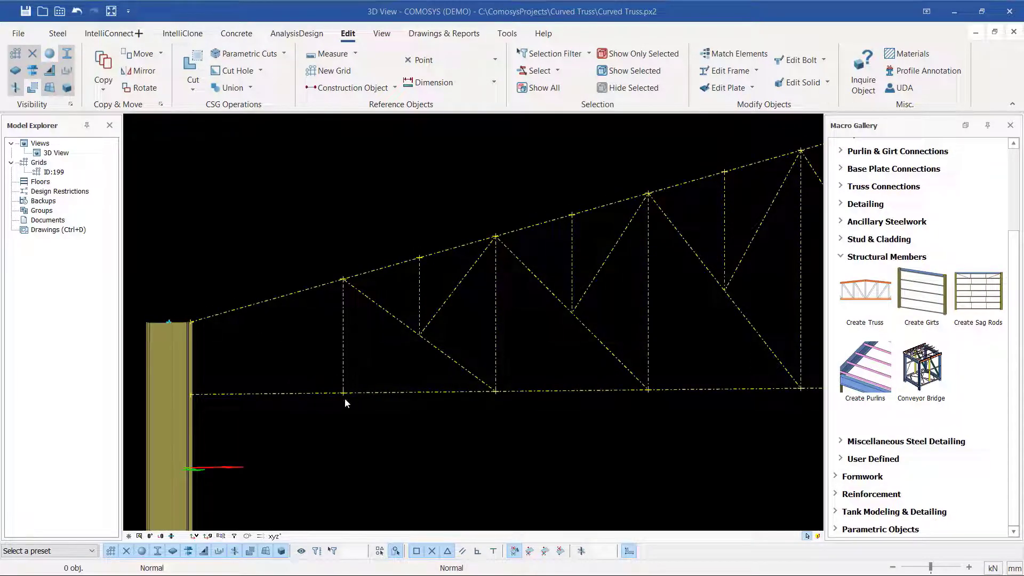
# Step: Create a dividing point midway along the top chord's first panel, between the column and the first panel point
pyautogui.scroll(2, 187, 320)
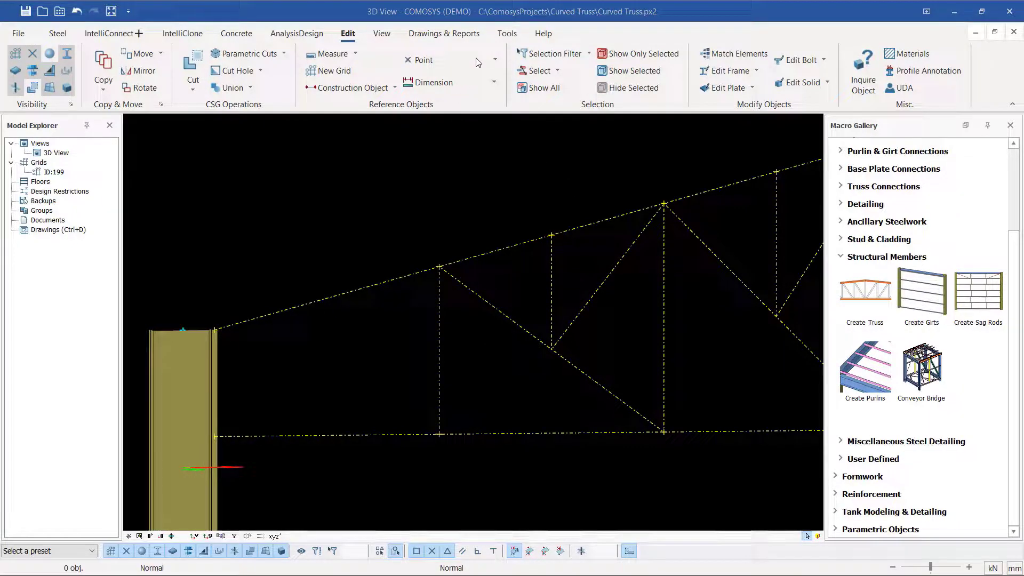
pyautogui.click(494, 60)
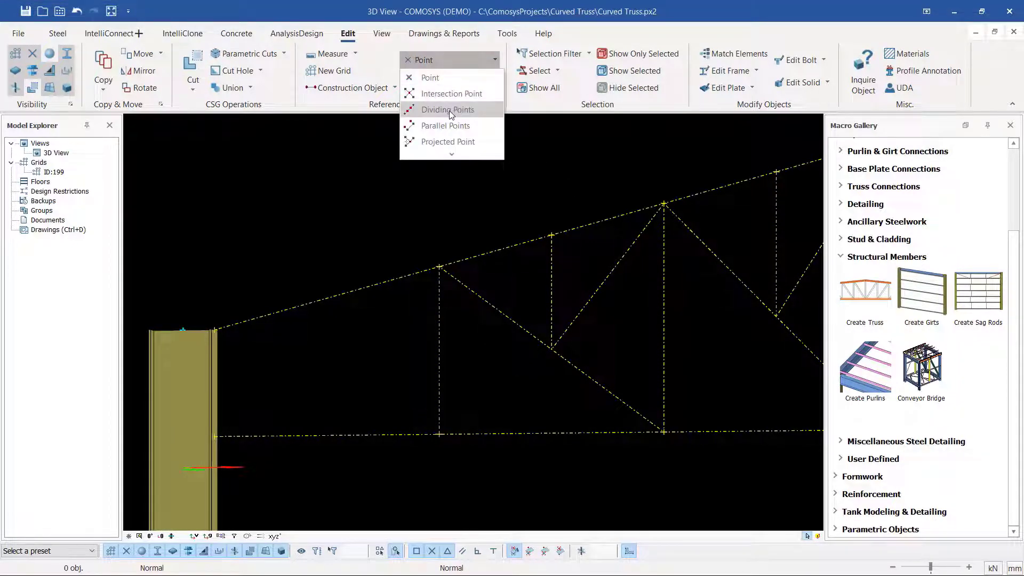
pyautogui.moveTo(451, 113)
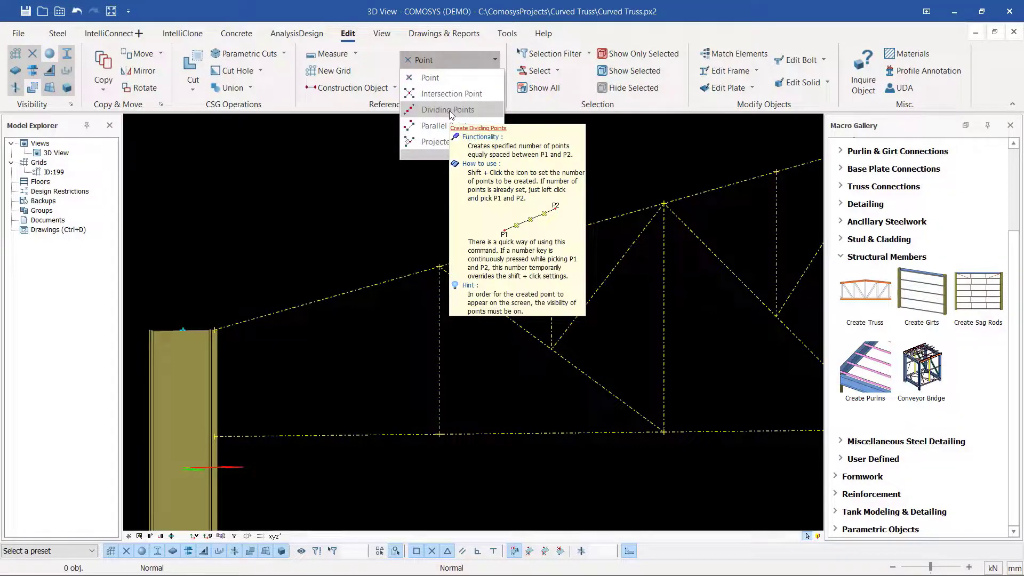
pyautogui.click(448, 110)
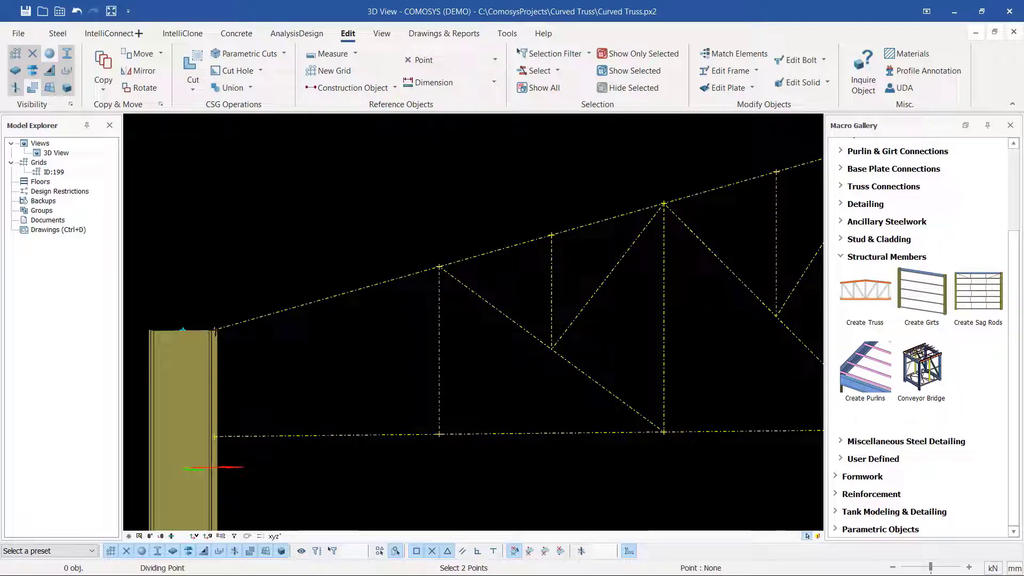
pyautogui.scroll(5, 213, 327)
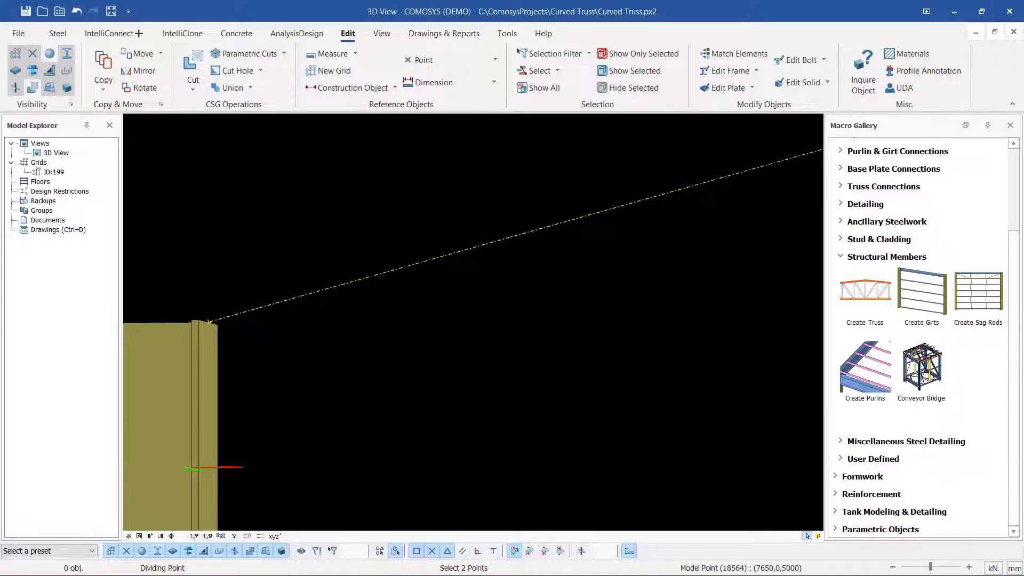
pyautogui.click(209, 323)
pyautogui.scroll(-5, 227, 342)
pyautogui.scroll(4, 313, 335)
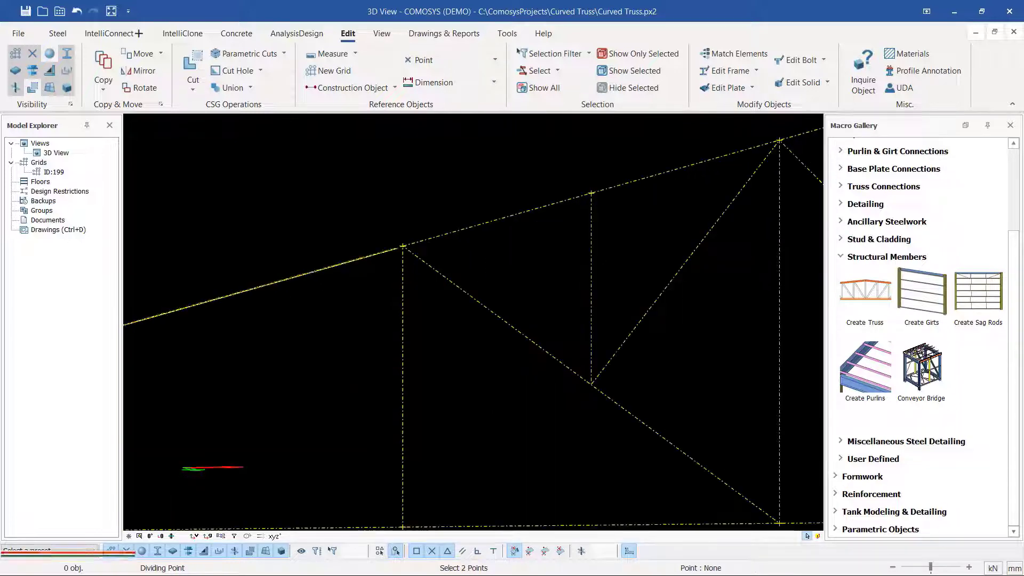
pyautogui.rightClick(398, 206)
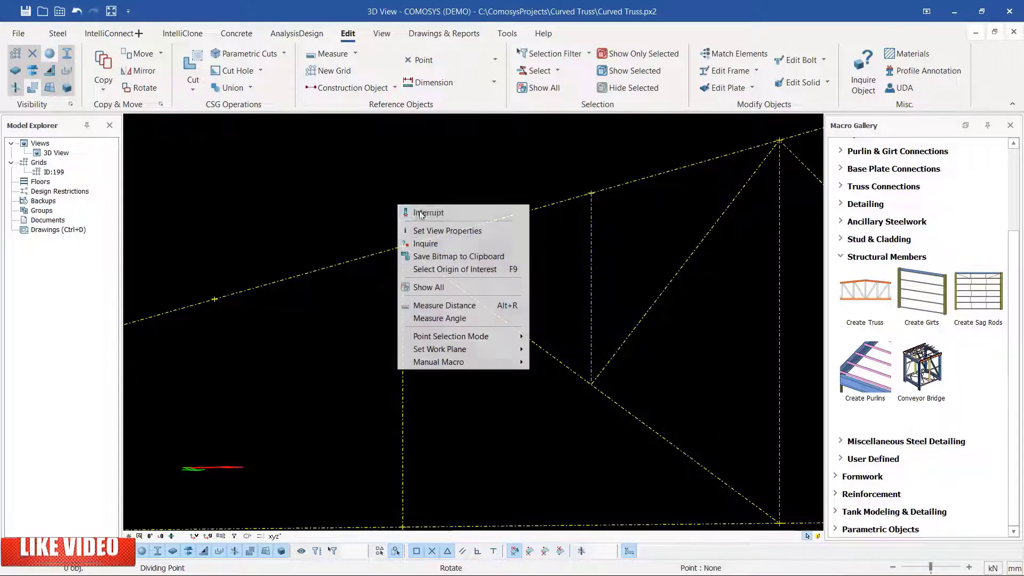
pyautogui.click(421, 214)
# Step: Draw a construction line from the top chord's first-panel midpoint to the first bottom chord node beyond the column
pyautogui.scroll(-3, 390, 314)
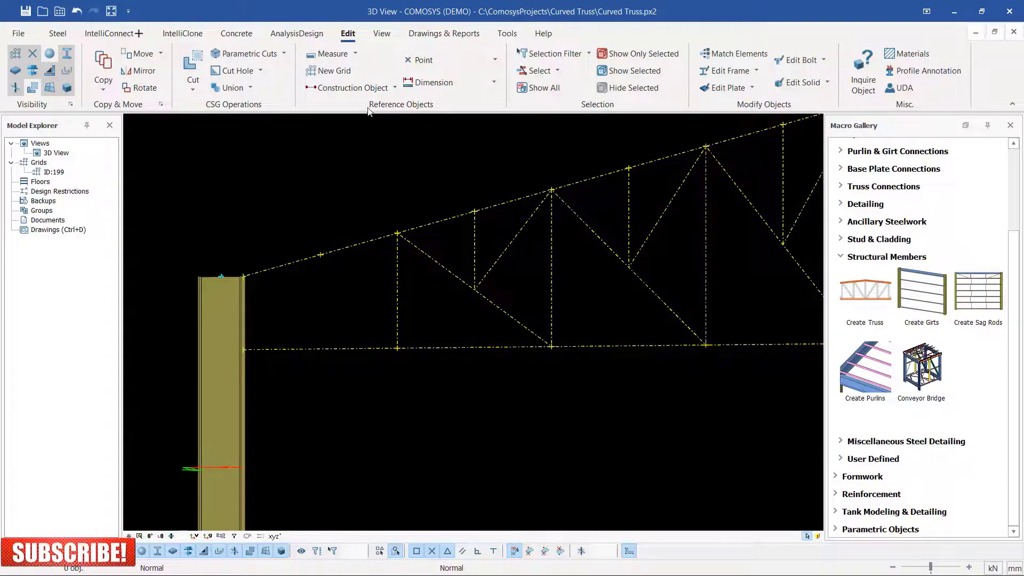
pyautogui.click(353, 92)
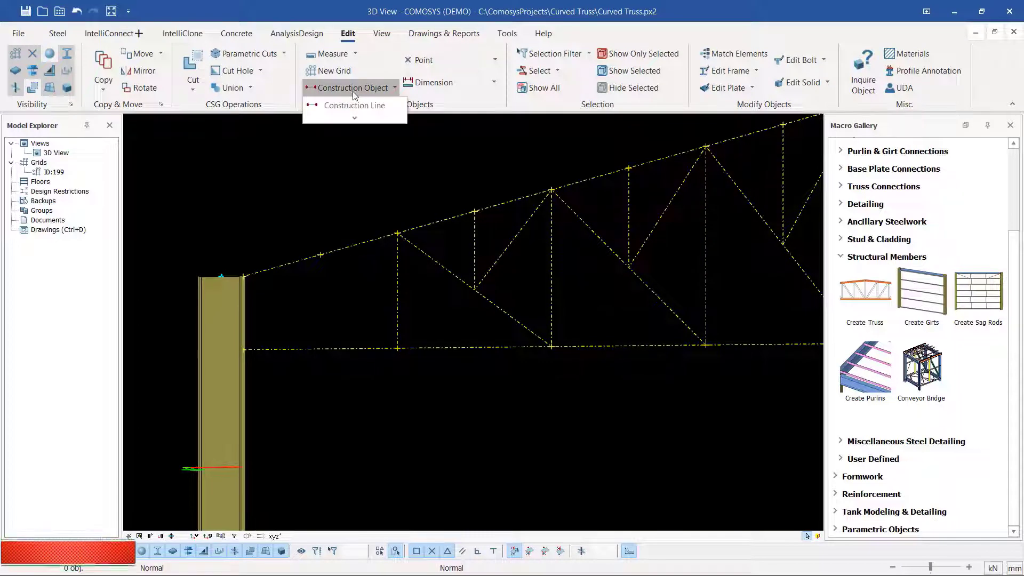
pyautogui.click(354, 105)
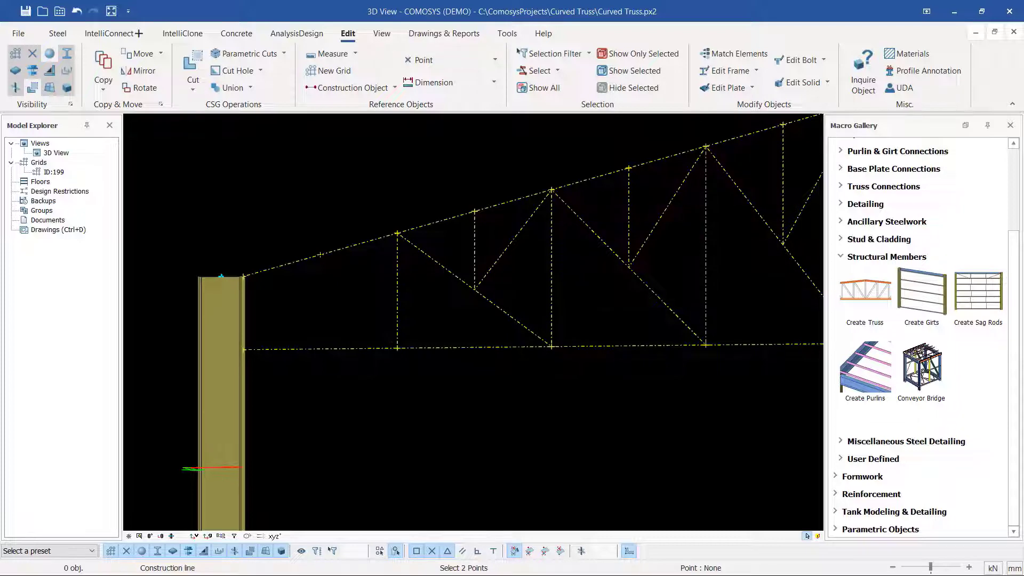
pyautogui.click(320, 255)
pyautogui.rightClick(334, 214)
pyautogui.click(358, 221)
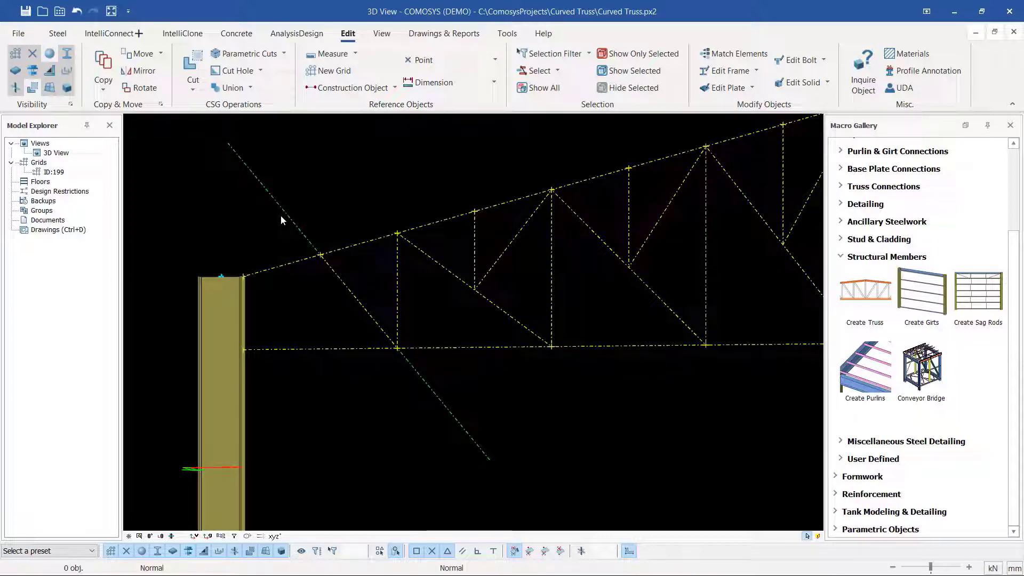
# Step: Set the new diagonal construction line's start and end offsets to 0
pyautogui.scroll(3, 281, 215)
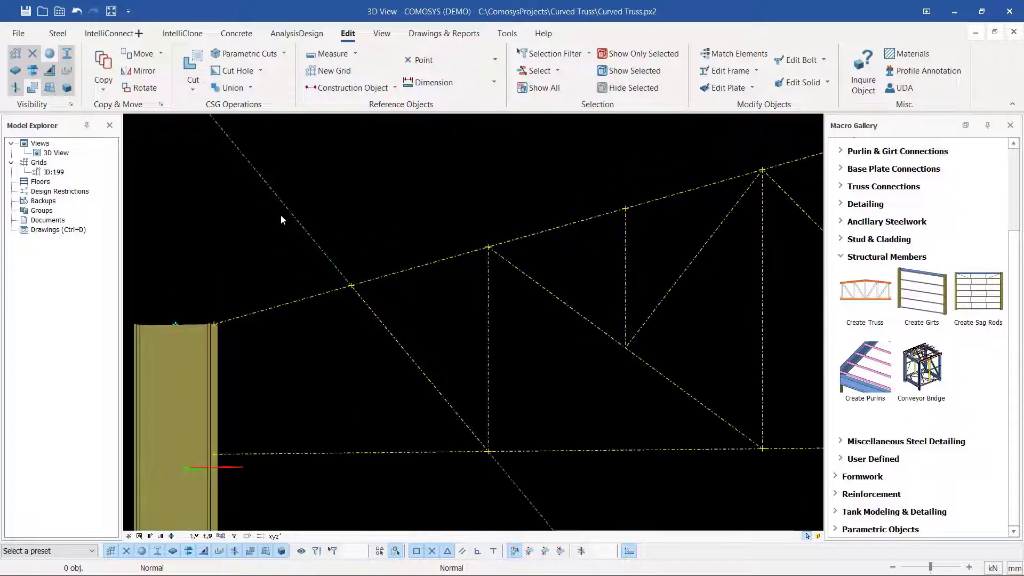
pyautogui.scroll(-2, 314, 264)
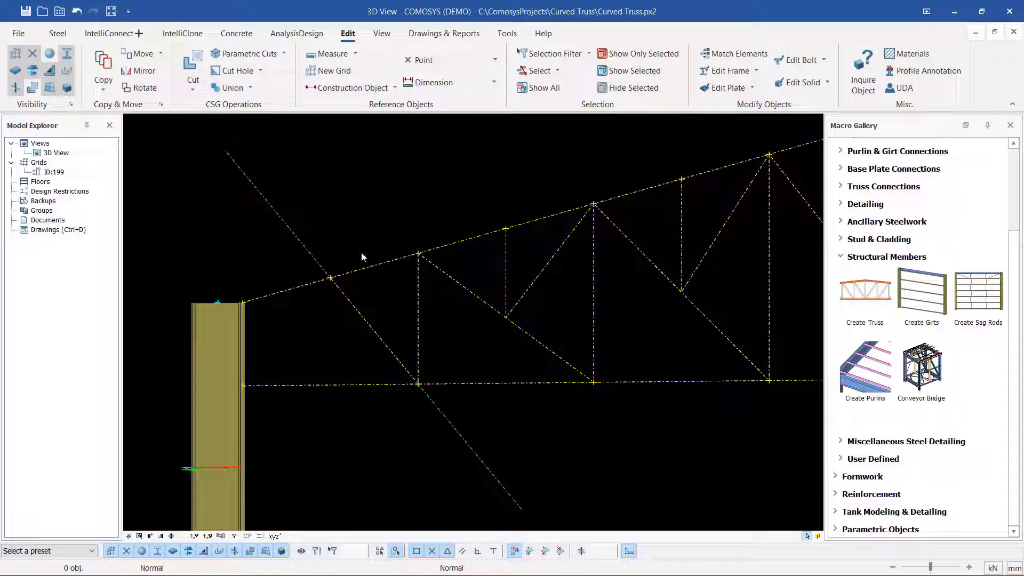
pyautogui.doubleClick(287, 229)
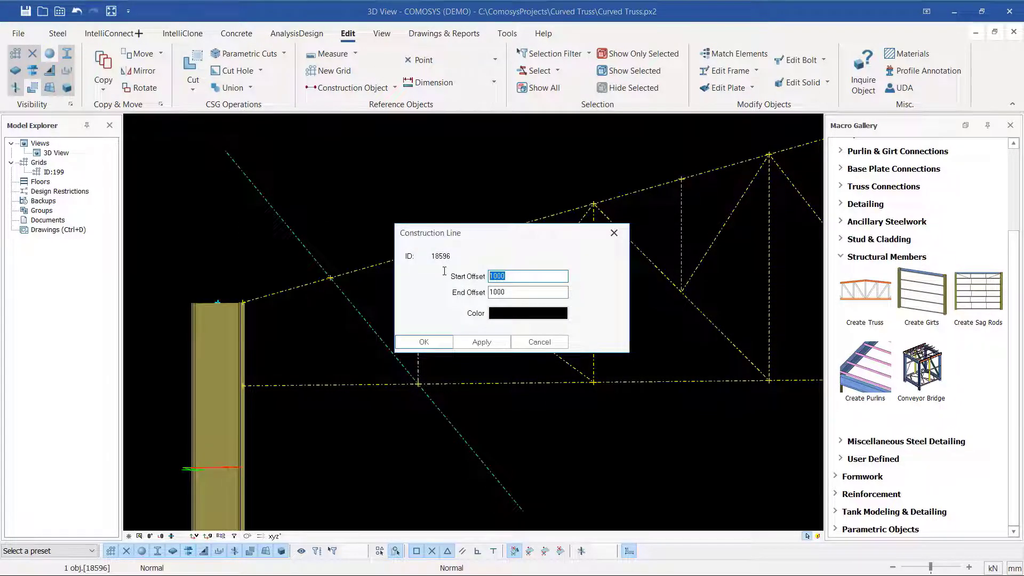
pyautogui.write('0')
pyautogui.press('Tab')
pyautogui.write('0')
pyautogui.click(478, 346)
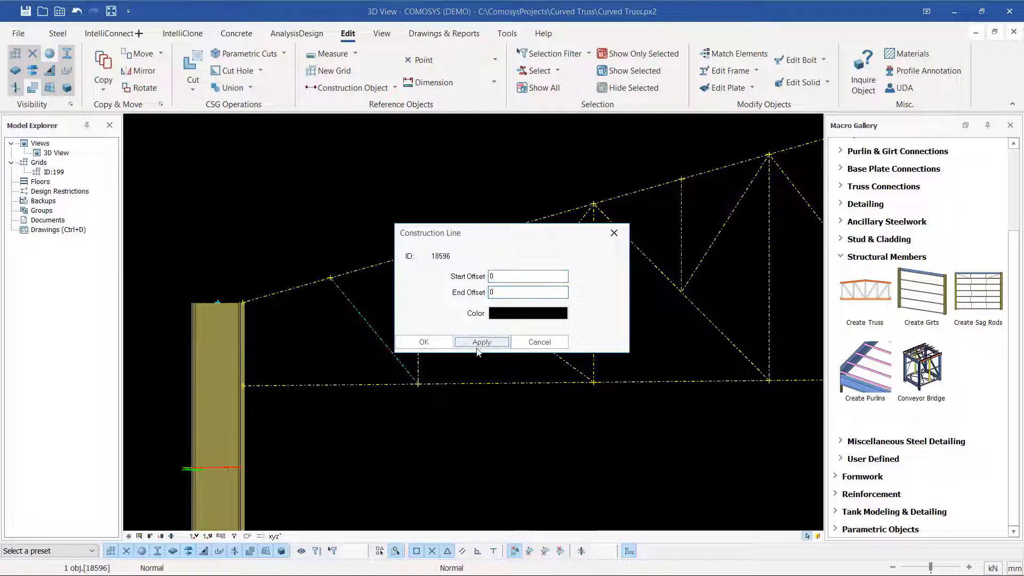
pyautogui.click(438, 343)
pyautogui.click(313, 210)
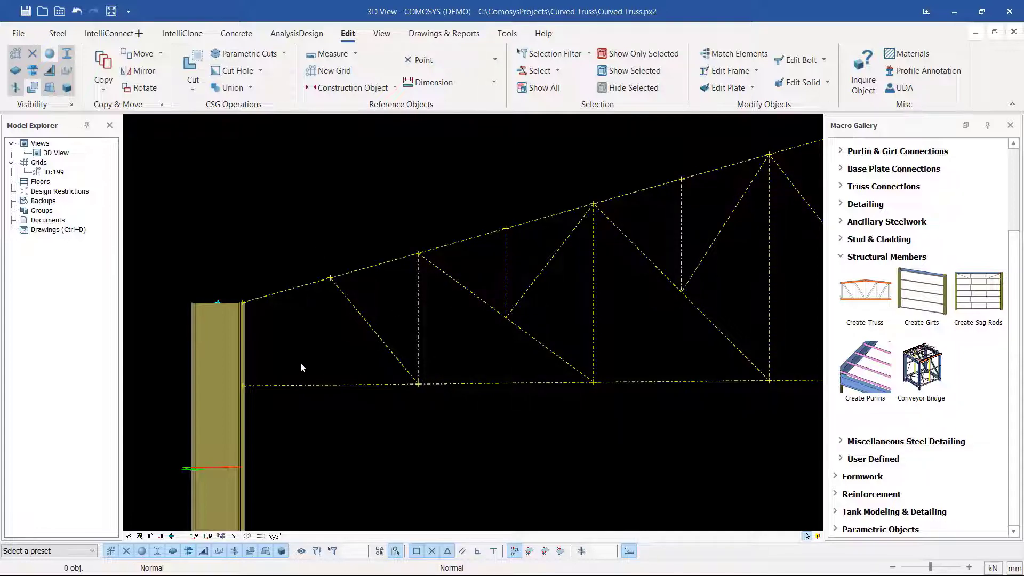
# Step: Save the project with the full truss layout in view
pyautogui.scroll(-3, 300, 363)
pyautogui.scroll(2, 351, 333)
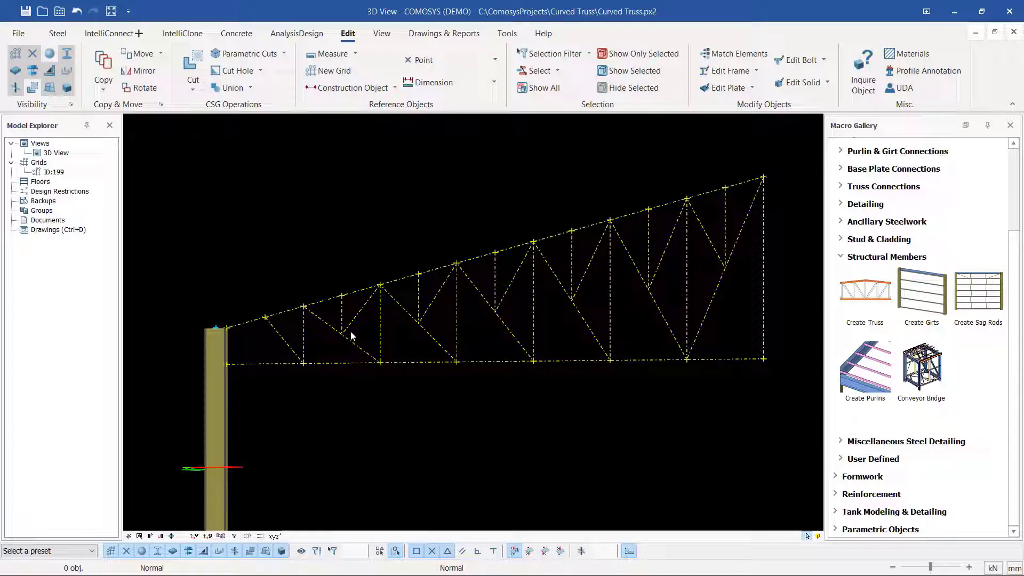
pyautogui.click(25, 11)
# Step: Examine the truss layout and the bottom chord's end point at the column from several angles
pyautogui.scroll(1, 617, 264)
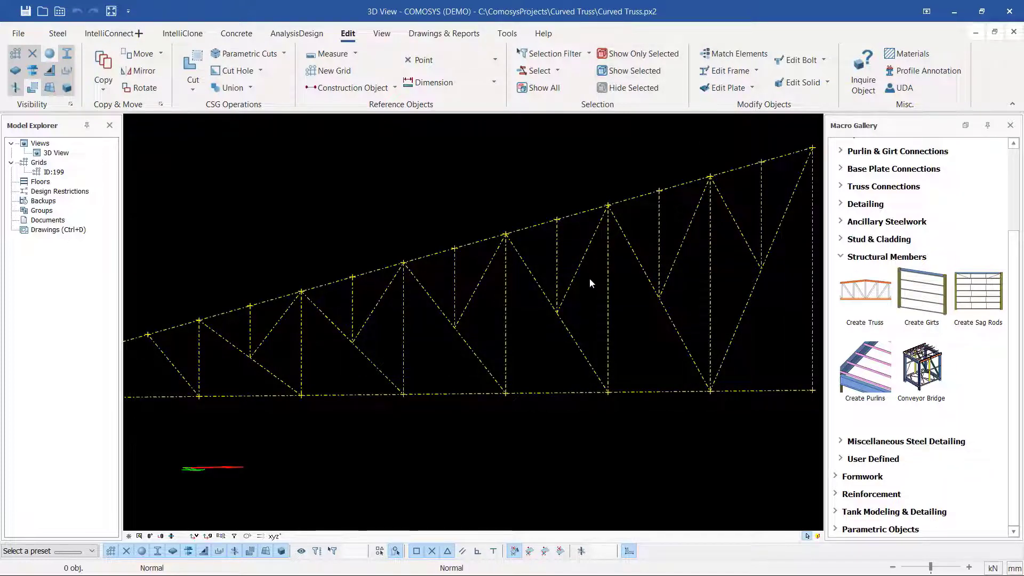
pyautogui.scroll(-1, 574, 282)
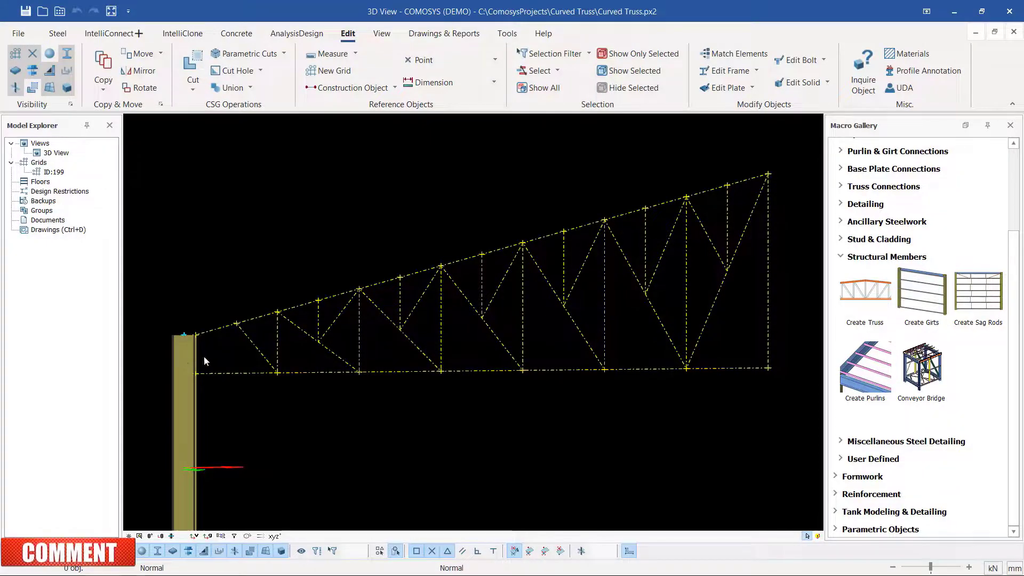
pyautogui.scroll(1, 204, 370)
pyautogui.scroll(3, 185, 375)
pyautogui.moveTo(199, 382); pyautogui.dragTo(195, 380, button='middle')
pyautogui.scroll(-2, 232, 336)
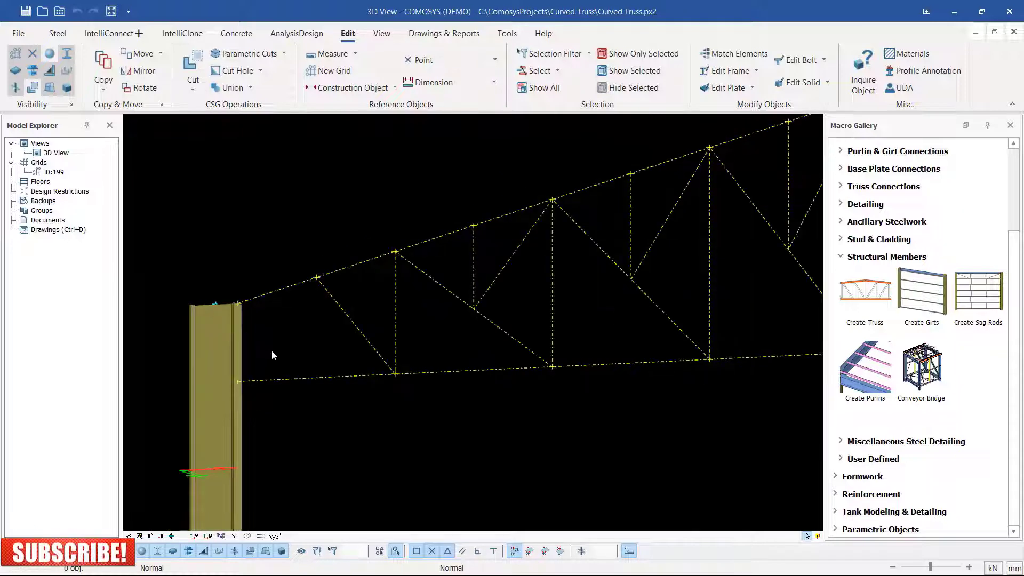
pyautogui.scroll(1, 241, 382)
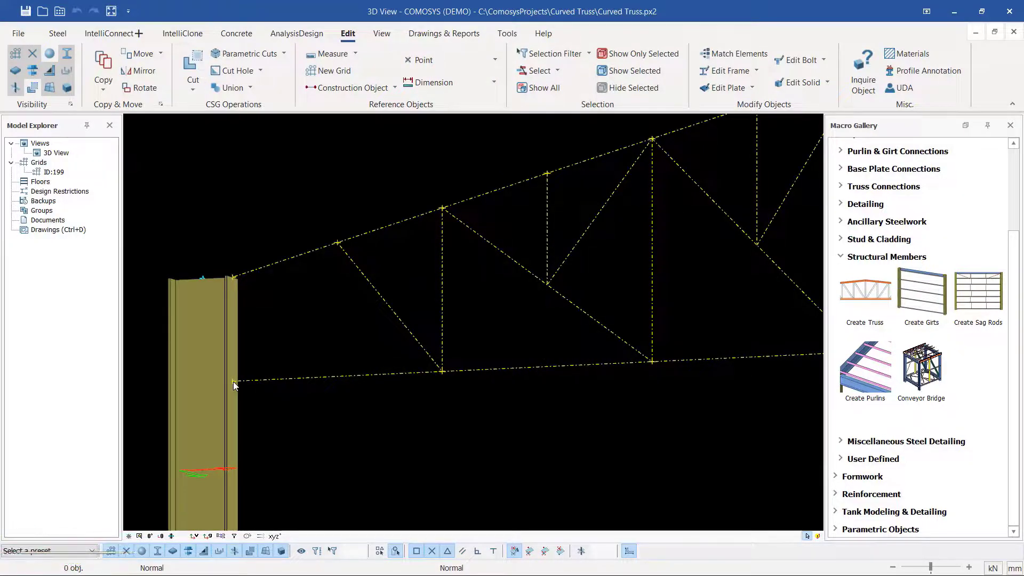
pyautogui.click(233, 383)
pyautogui.moveTo(233, 383)
pyautogui.mouseDown(button='middle')
pyautogui.moveTo(198, 472)
pyautogui.moveTo(225, 462)
pyautogui.moveTo(233, 393)
pyautogui.mouseUp(button='middle')
pyautogui.scroll(-2, 231, 294)
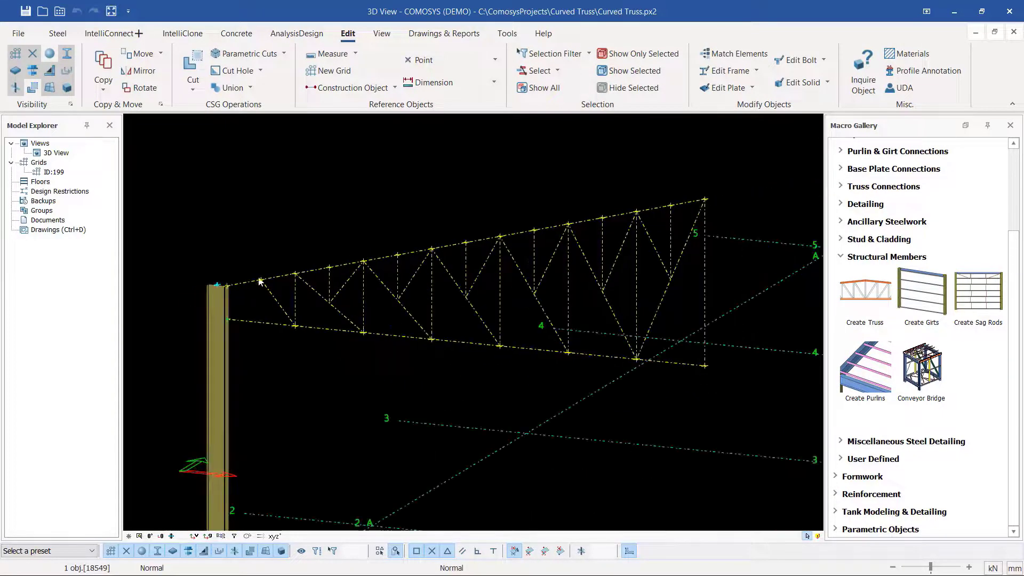
pyautogui.moveTo(373, 297); pyautogui.dragTo(370, 293, button='middle')
pyautogui.scroll(2, 345, 300)
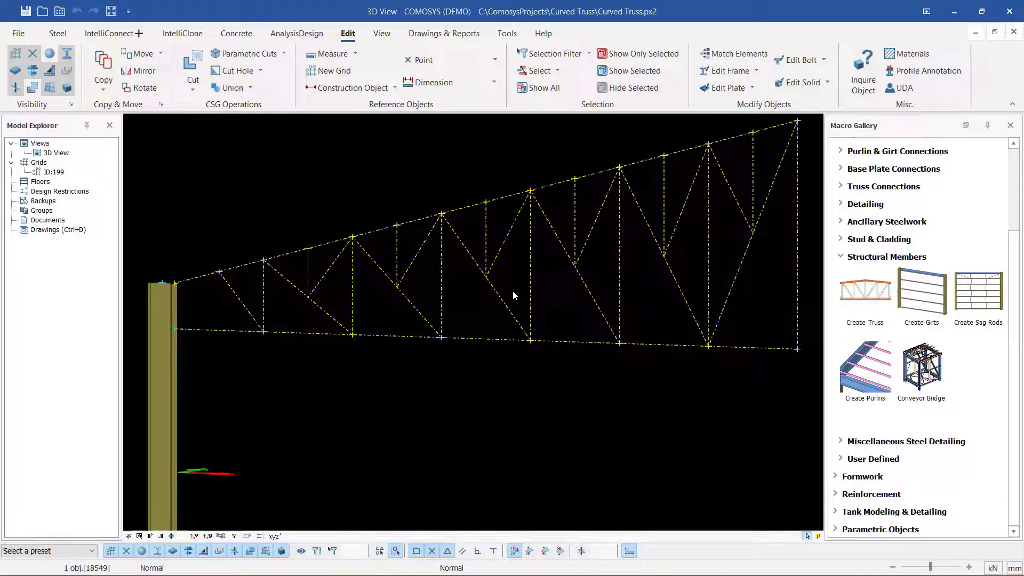
pyautogui.click(57, 34)
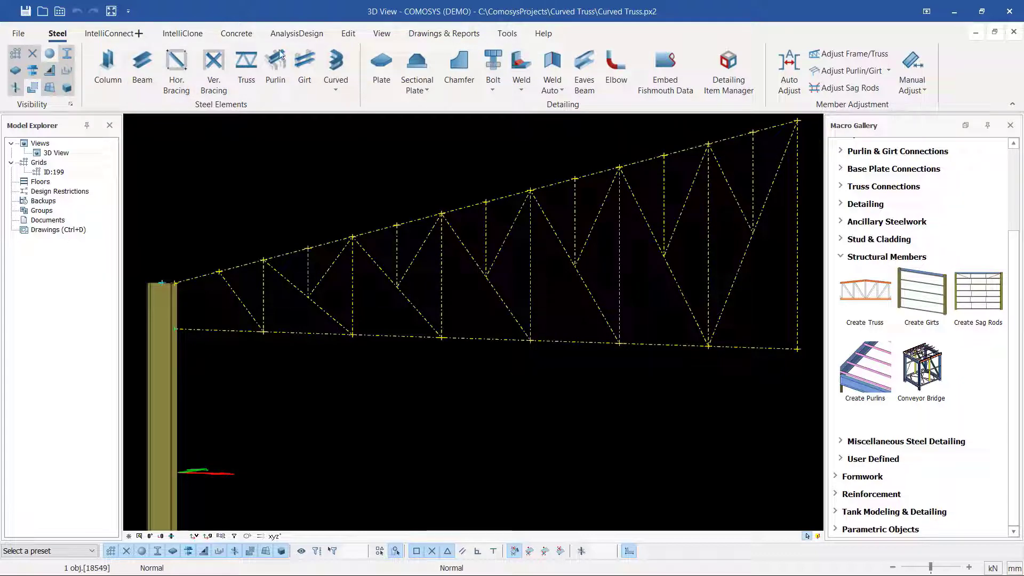
pyautogui.click(235, 34)
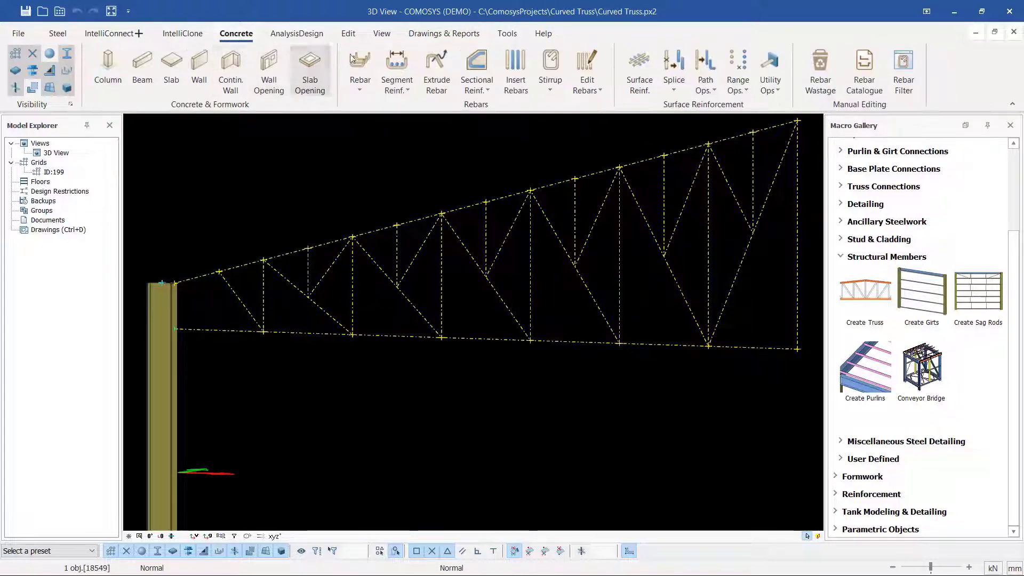
pyautogui.click(297, 36)
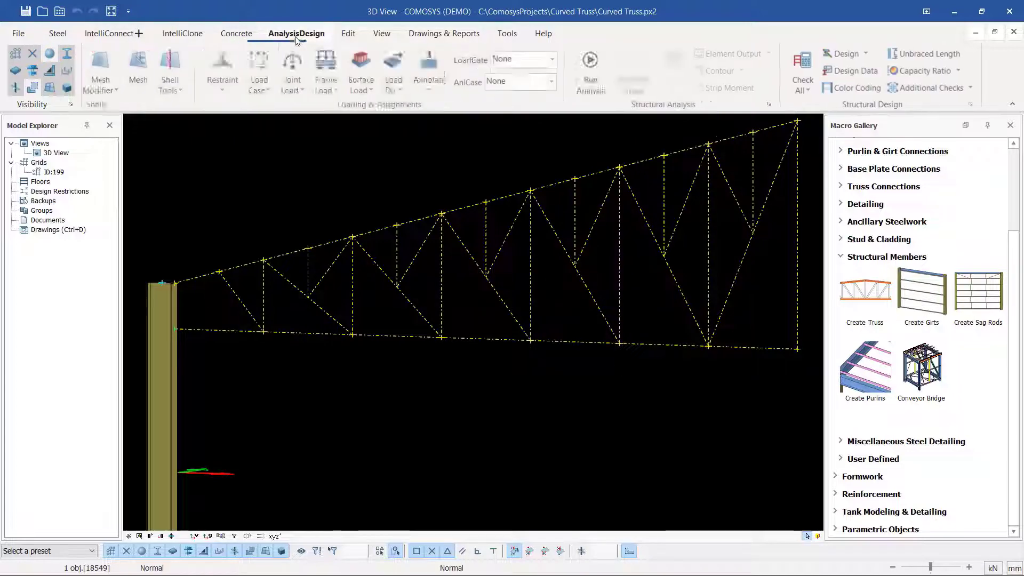
pyautogui.click(441, 39)
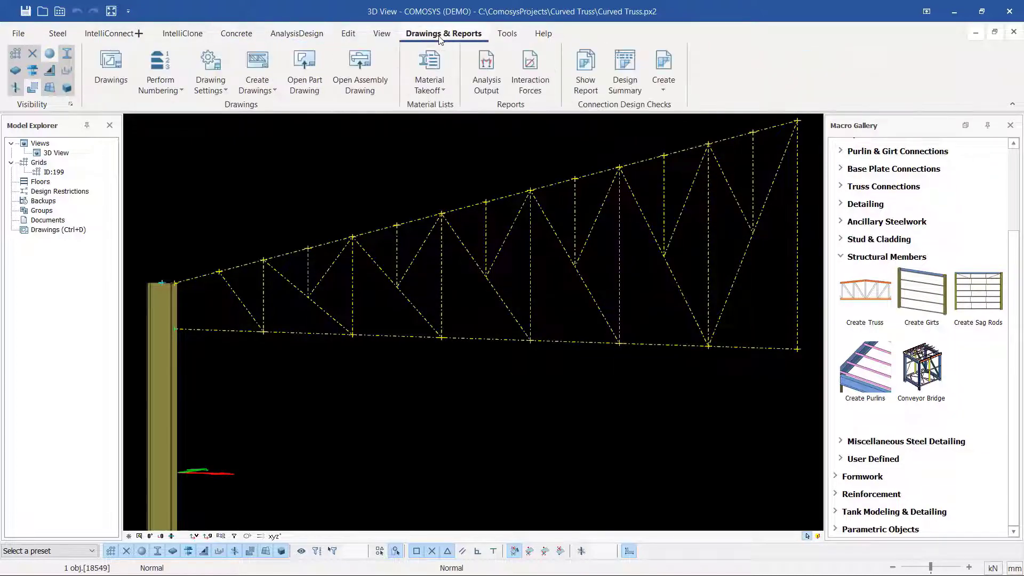
pyautogui.click(511, 37)
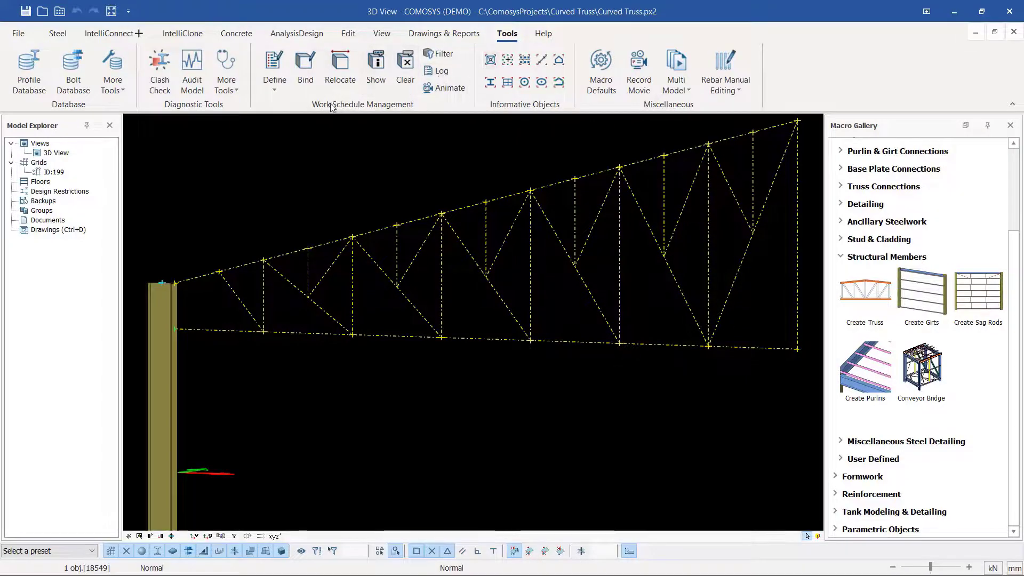
# Step: Create a beam along the truss's bottom chord construction line, from its end point at the column to its far end node
pyautogui.click(57, 33)
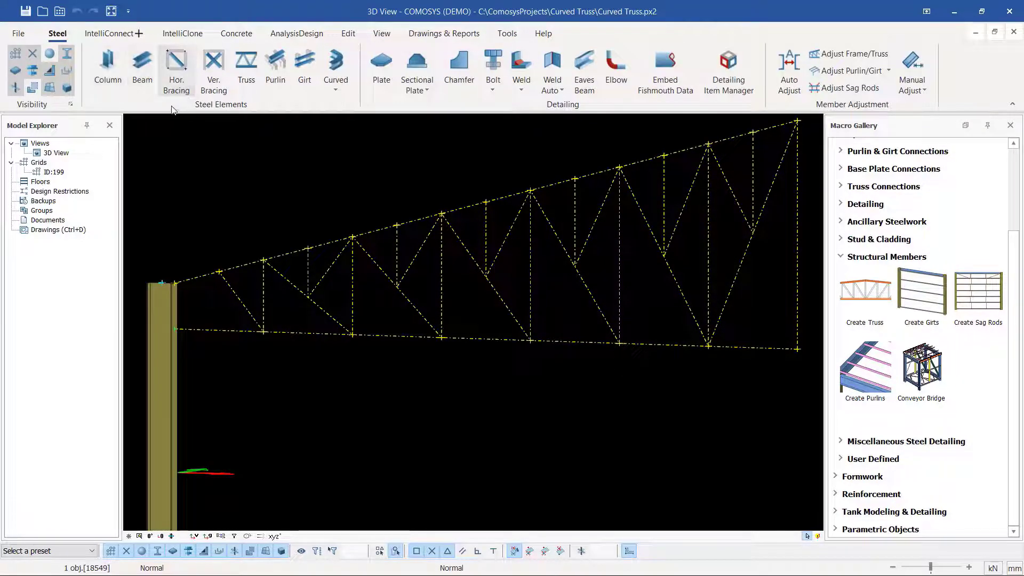
pyautogui.click(142, 68)
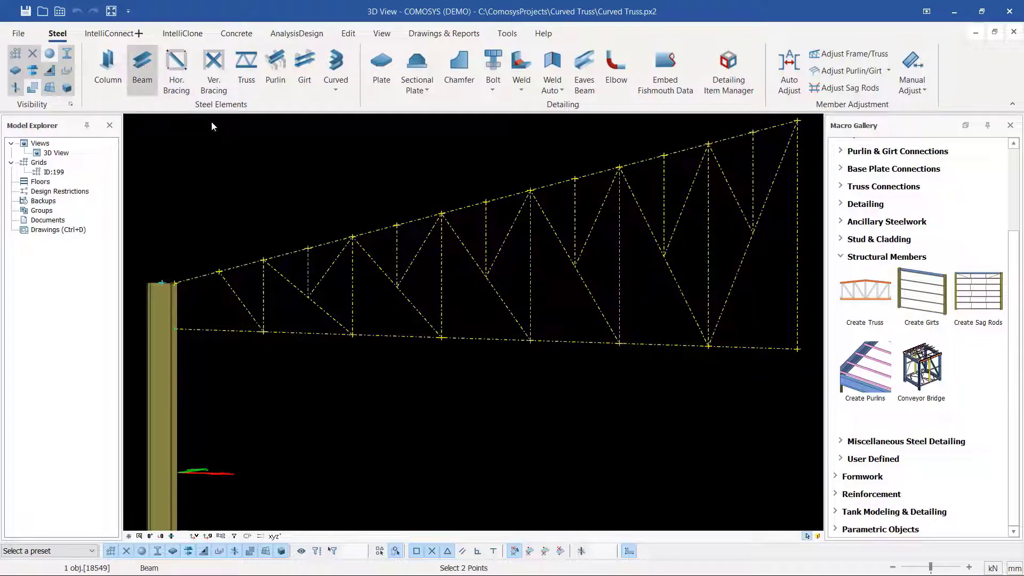
pyautogui.scroll(5, 179, 325)
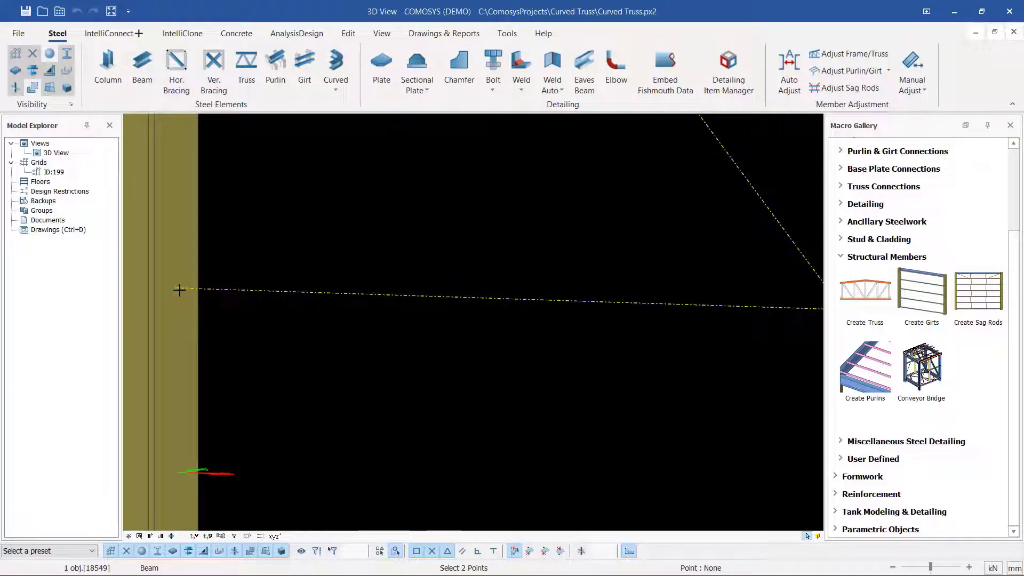
pyautogui.scroll(-5, 179, 290)
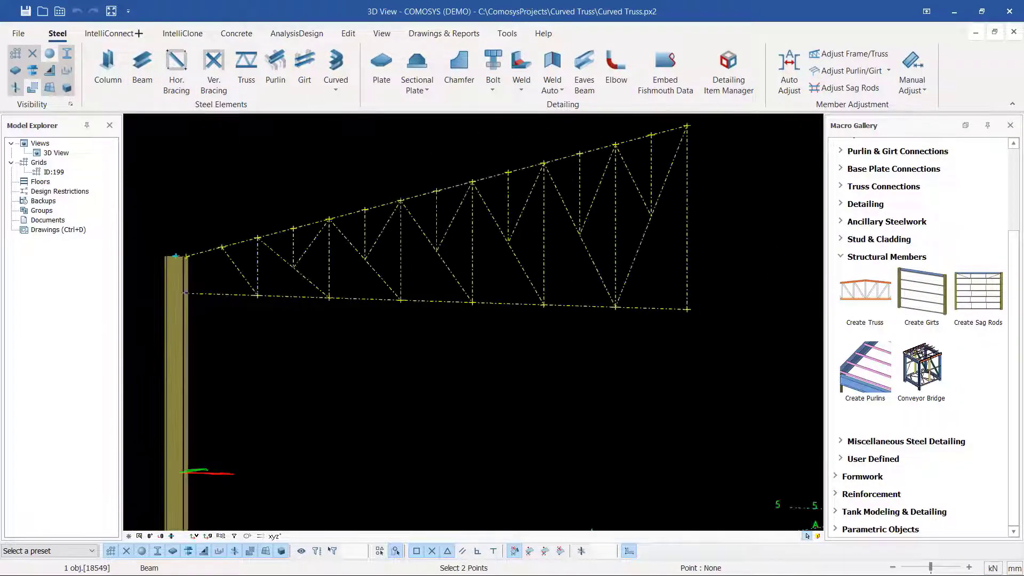
pyautogui.scroll(-2, 187, 293)
pyautogui.scroll(7, 512, 305)
pyautogui.click(499, 301)
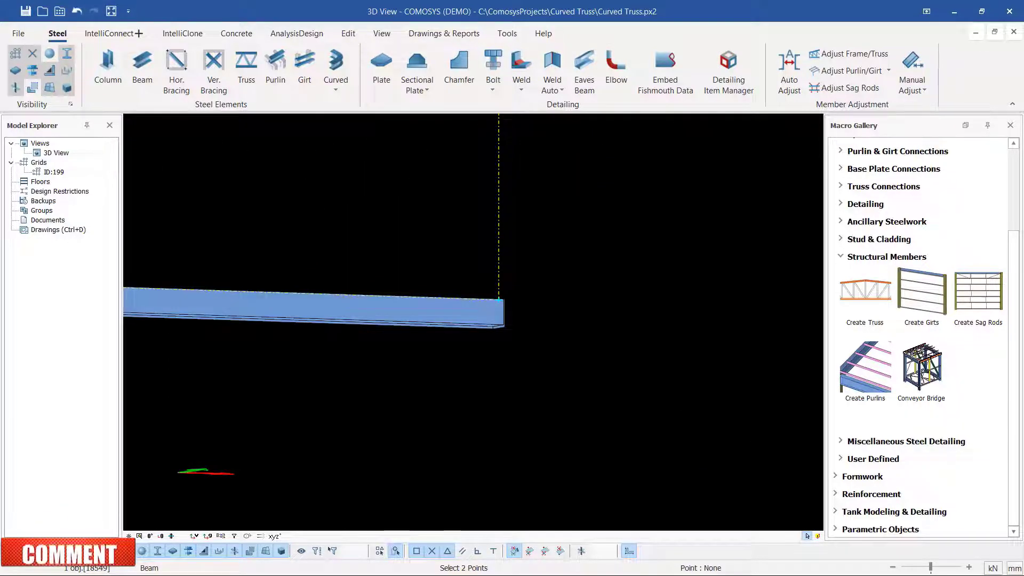
pyautogui.rightClick(574, 251)
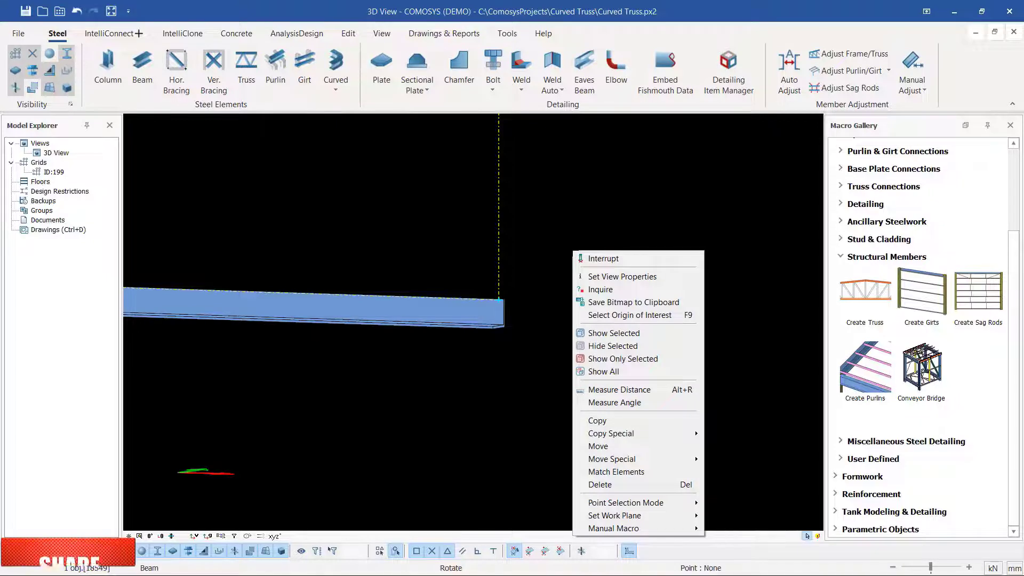
pyautogui.click(601, 262)
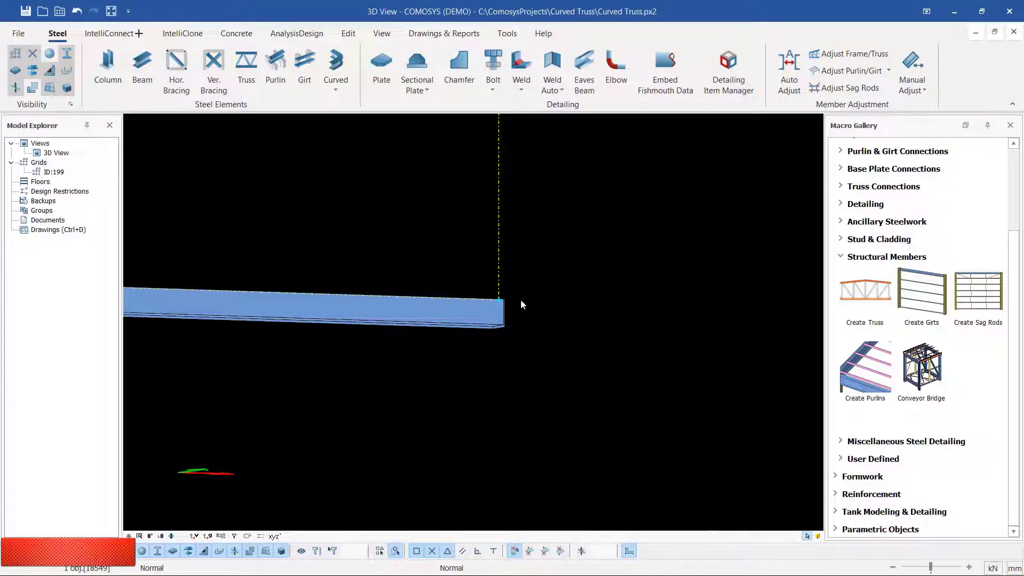
# Step: Change the bottom chord beam's profile to the RSA60*60*6 angle section
pyautogui.moveTo(496, 305); pyautogui.dragTo(552, 320, button='middle')
pyautogui.moveTo(539, 328); pyautogui.dragTo(494, 318, button='middle')
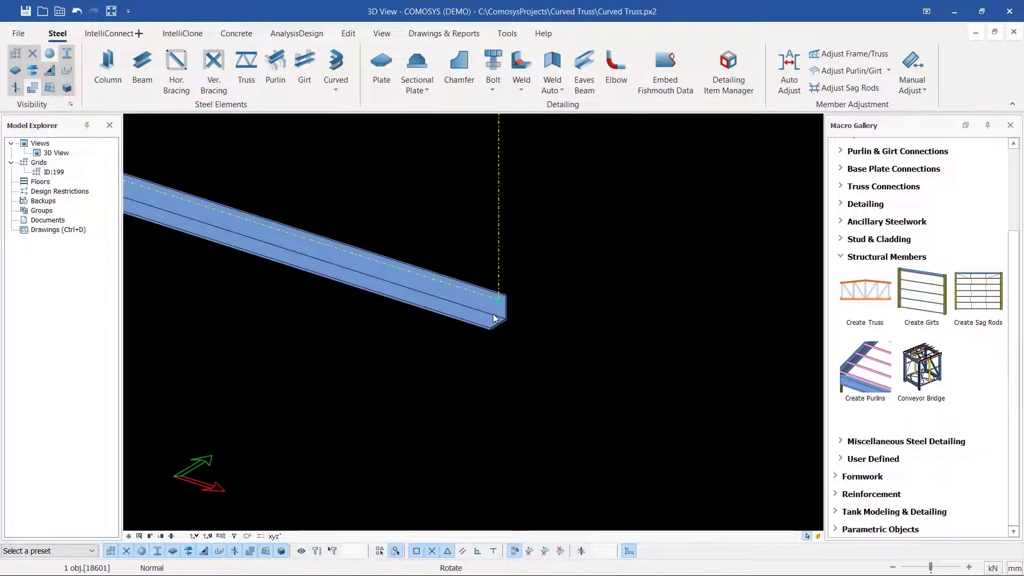
pyautogui.doubleClick(497, 318)
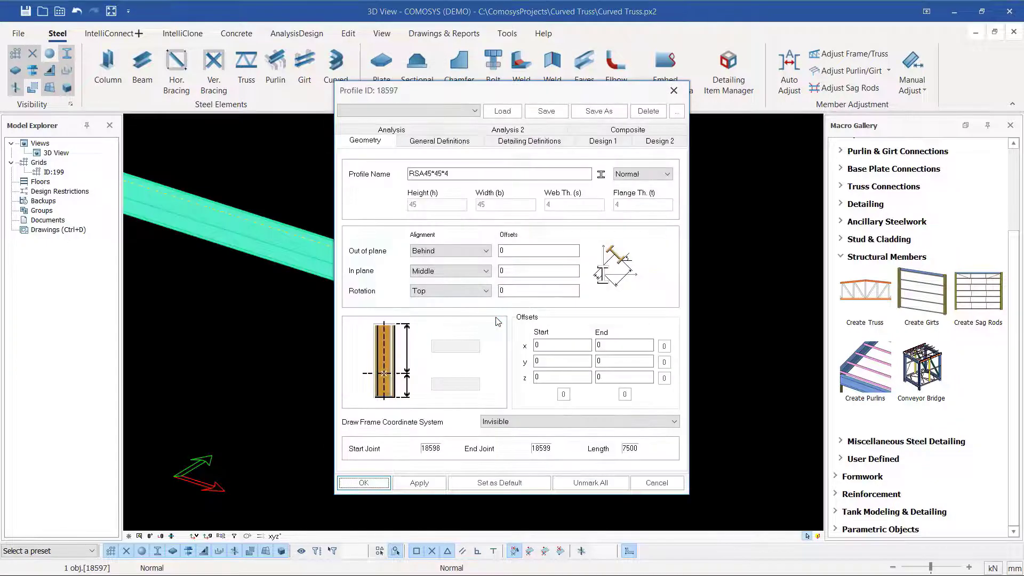
pyautogui.moveTo(468, 90); pyautogui.dragTo(640, 111)
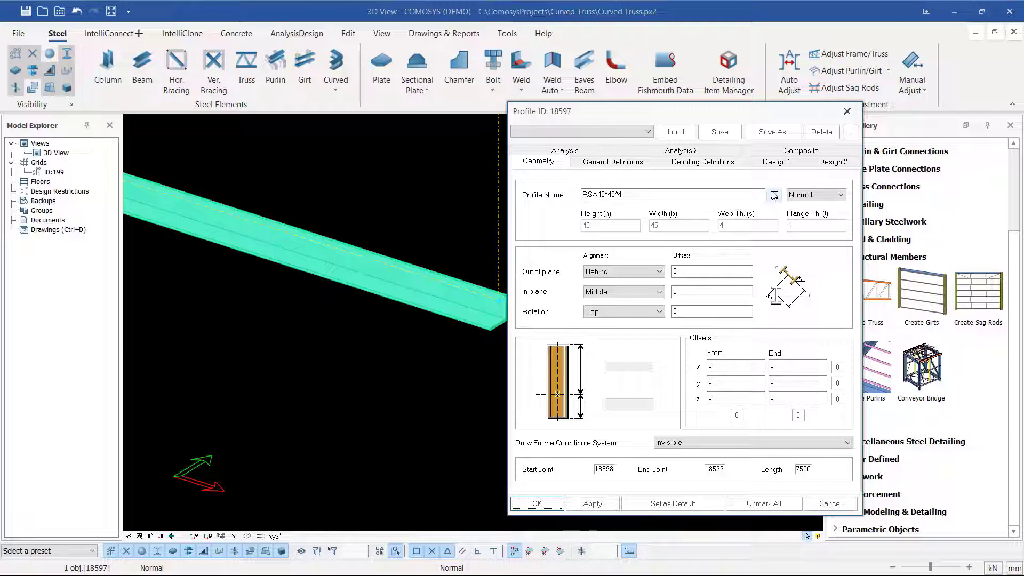
pyautogui.click(774, 196)
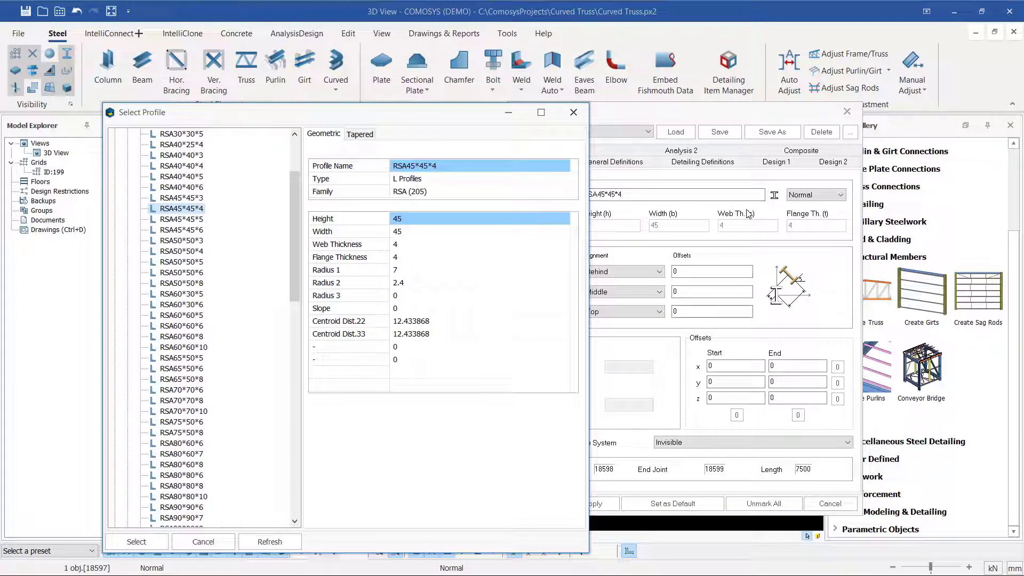
pyautogui.scroll(2, 150, 288)
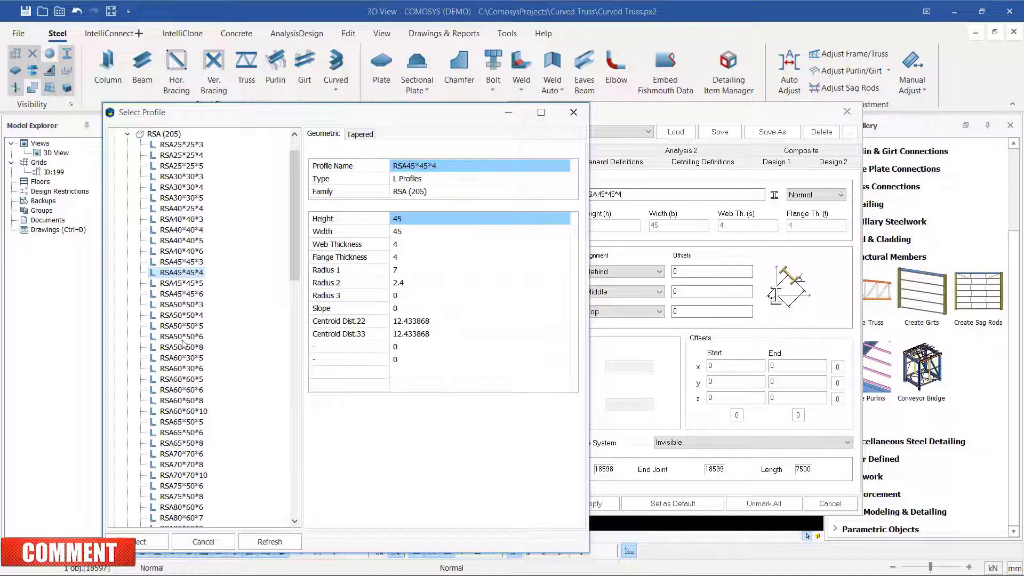
pyautogui.click(185, 393)
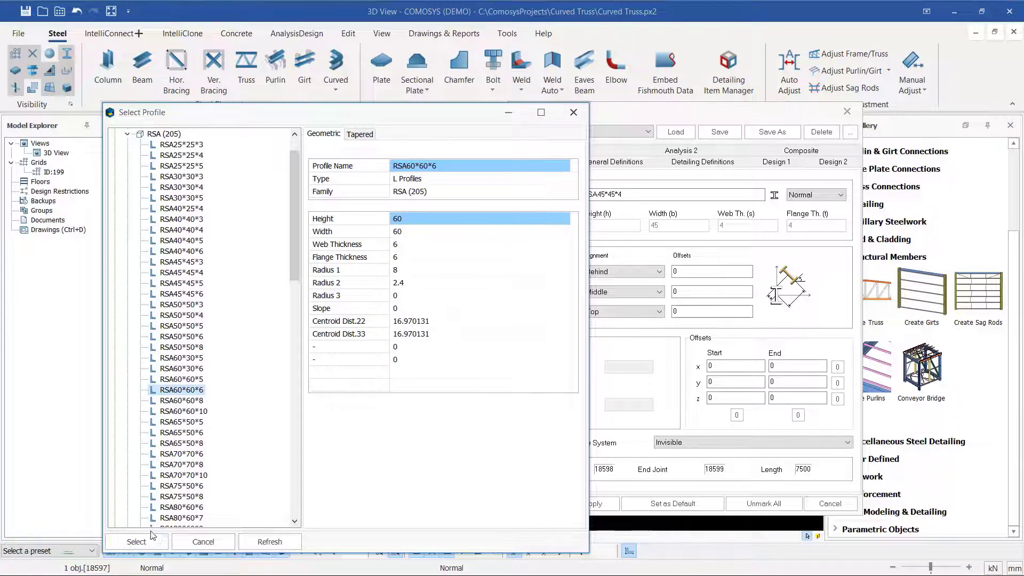
pyautogui.click(136, 541)
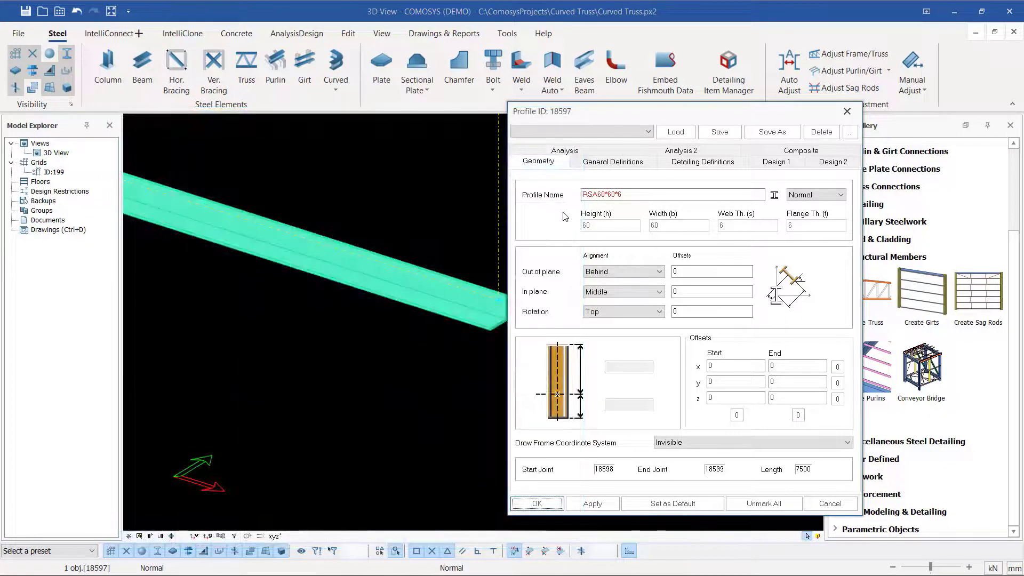
pyautogui.click(591, 504)
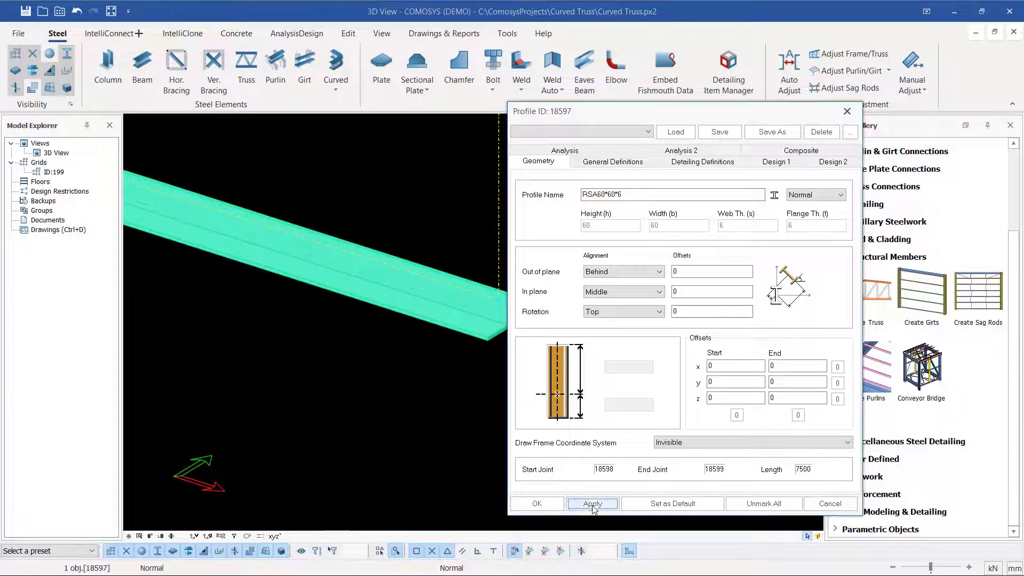
pyautogui.click(548, 504)
pyautogui.click(560, 408)
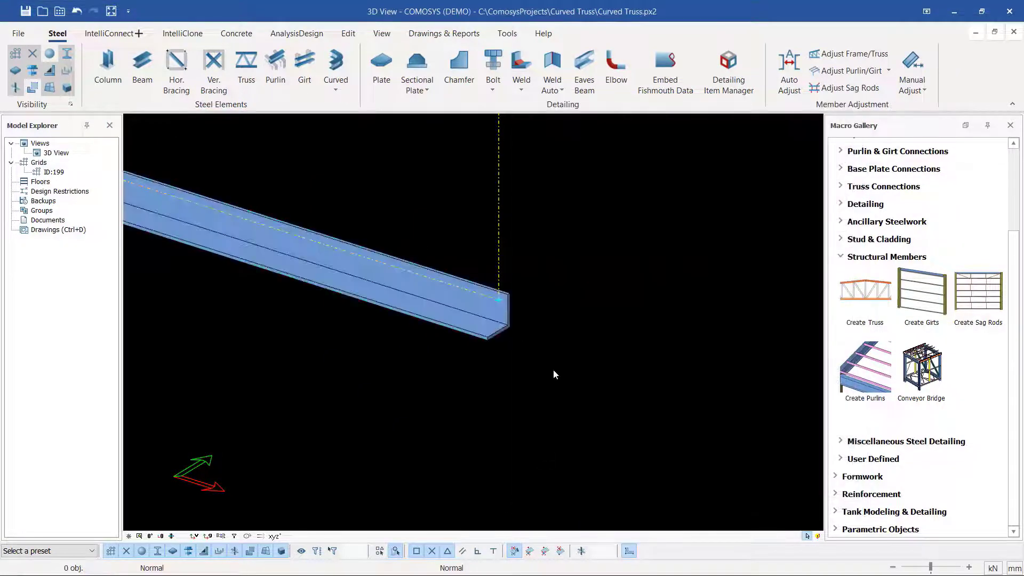
# Step: Create a beam along the top chord construction line, from the column flange to the chord's far end node
pyautogui.scroll(-2, 641, 379)
pyautogui.scroll(-2, 641, 379)
pyautogui.scroll(2, 417, 239)
pyautogui.scroll(4, 218, 199)
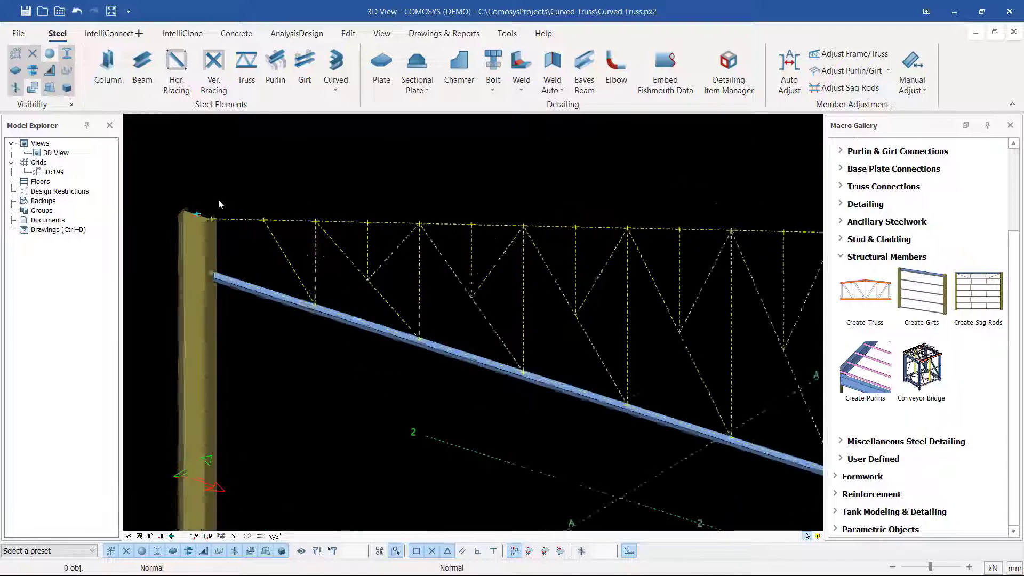
pyautogui.scroll(-2, 213, 216)
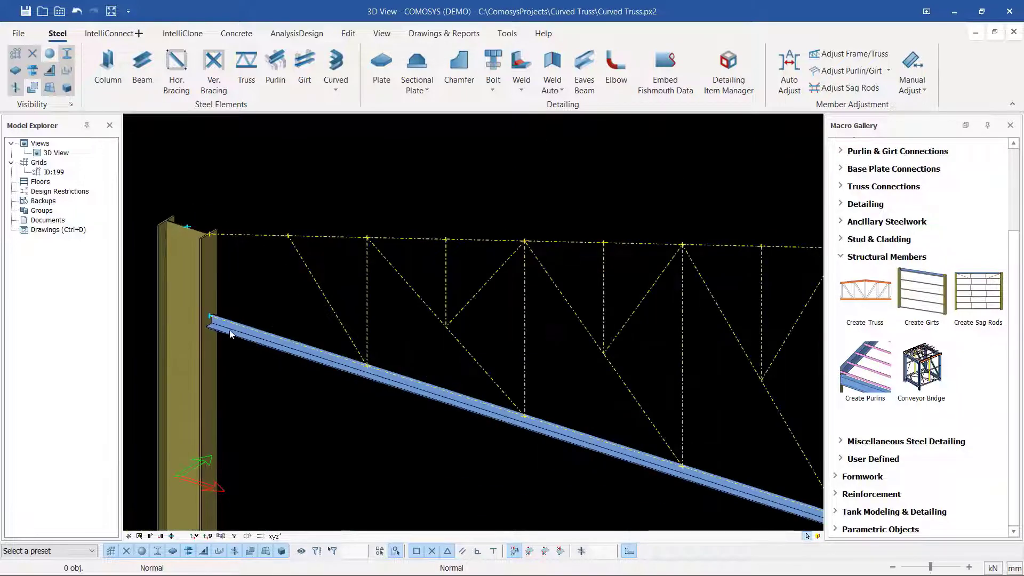
pyautogui.scroll(3, 225, 329)
pyautogui.scroll(2, 206, 217)
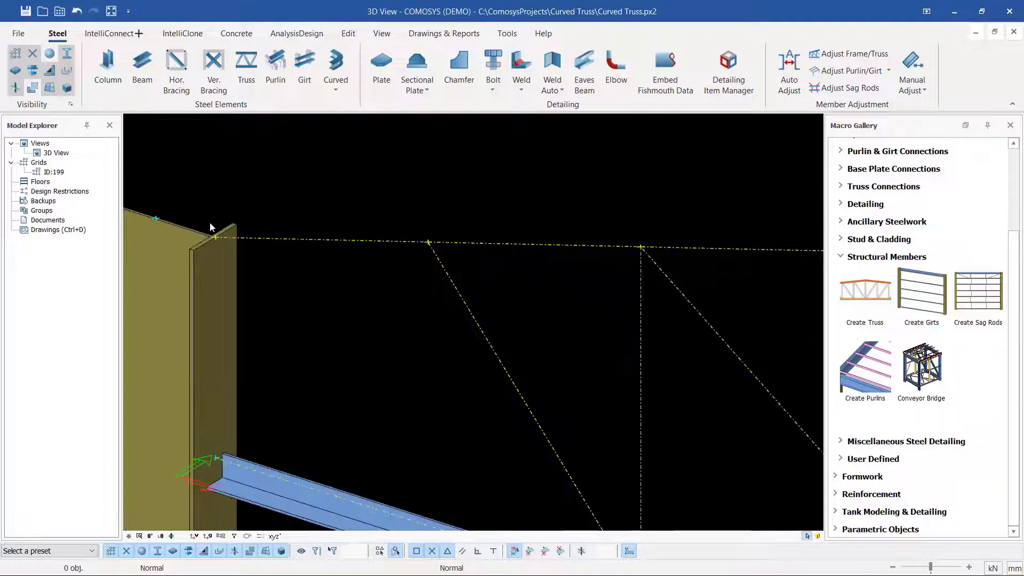
pyautogui.scroll(-2, 212, 224)
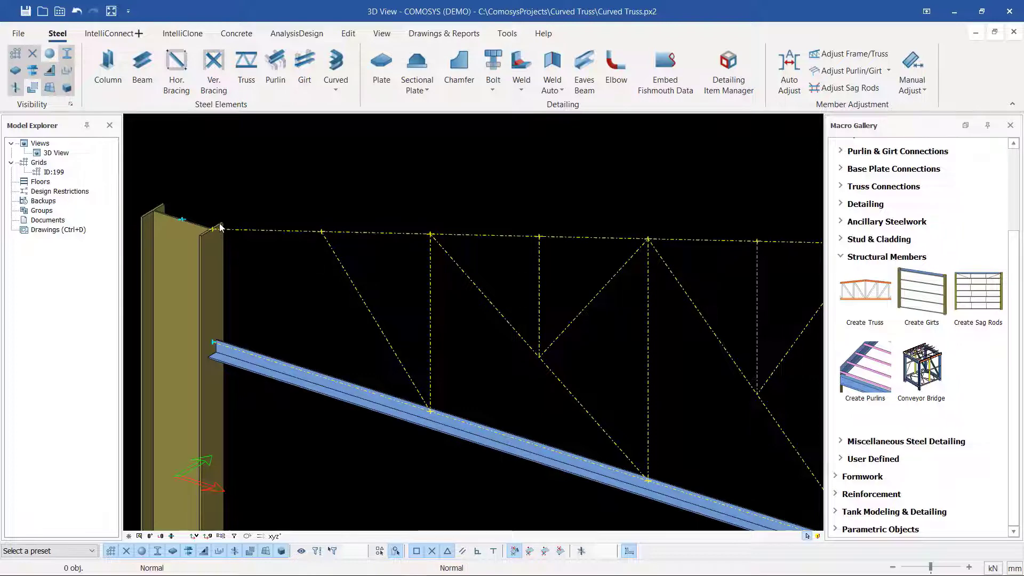
pyautogui.scroll(5, 219, 223)
pyautogui.scroll(2, 219, 223)
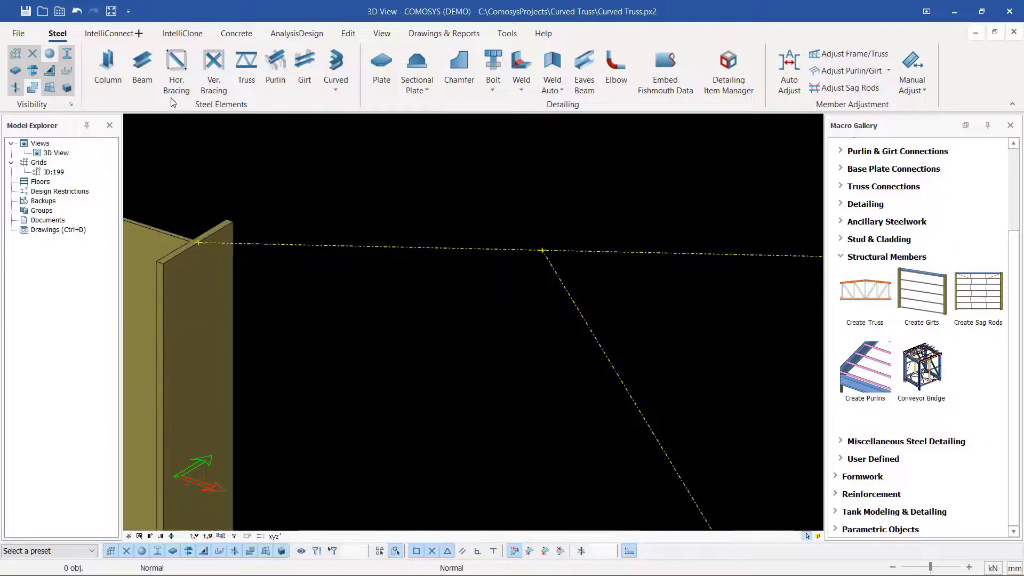
pyautogui.click(142, 69)
pyautogui.scroll(2, 204, 236)
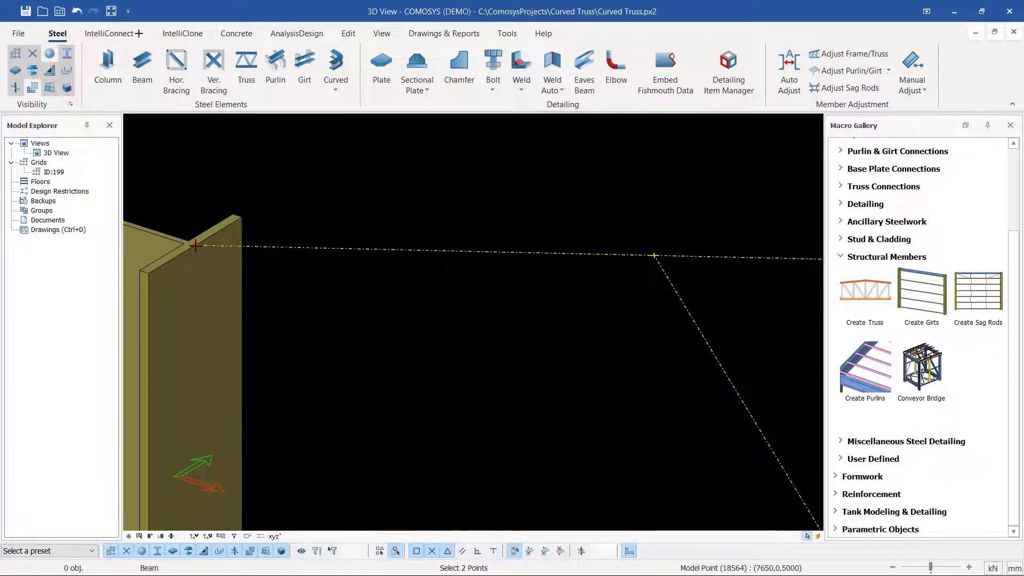
pyautogui.click(195, 245)
pyautogui.scroll(-12, 184, 301)
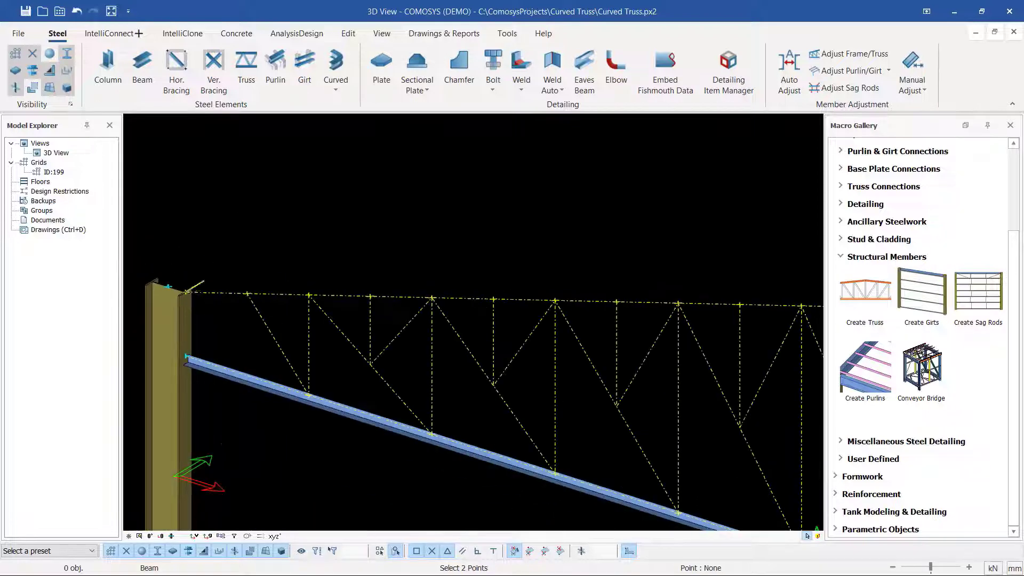
pyautogui.scroll(5, 632, 292)
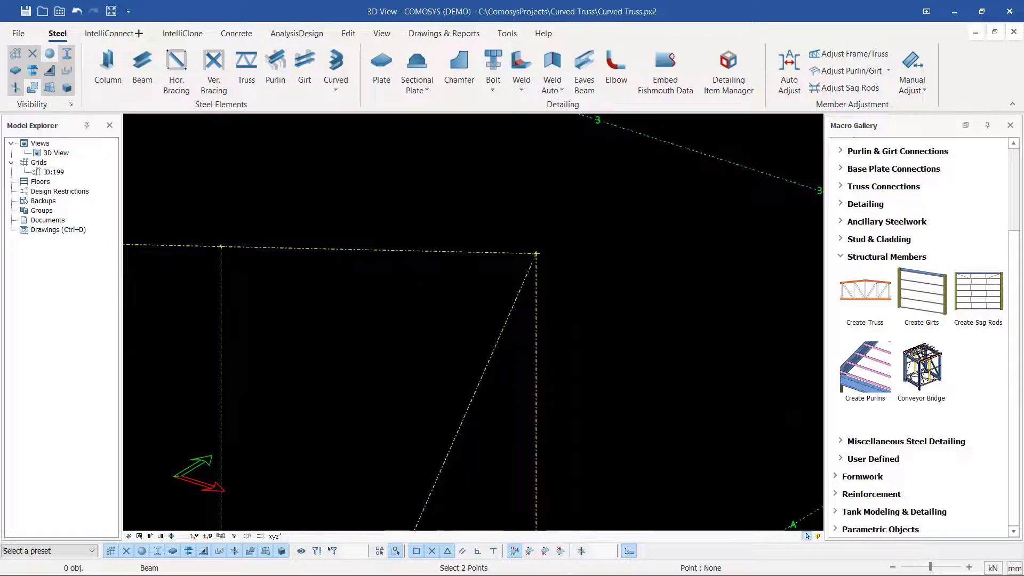
pyautogui.click(536, 254)
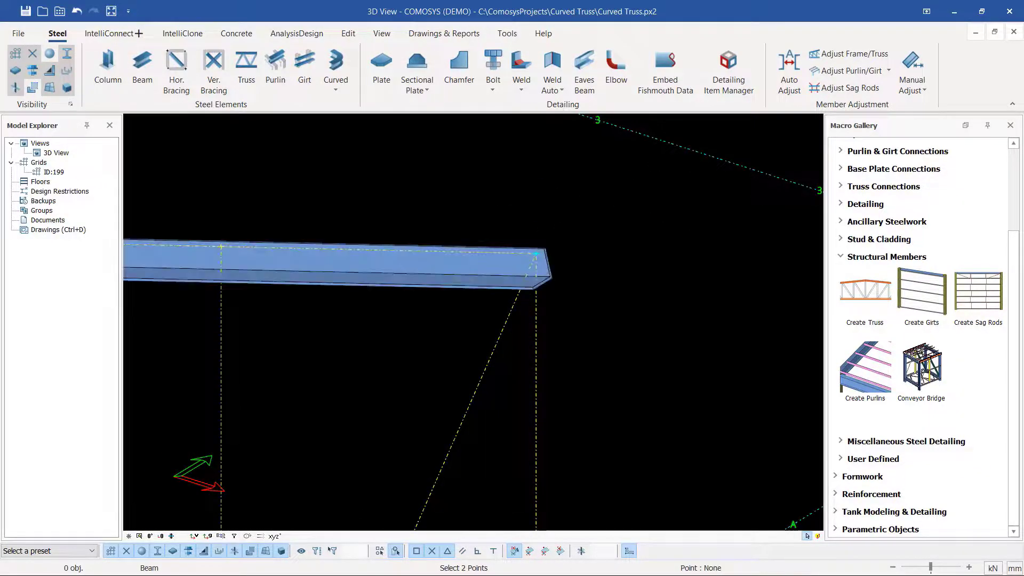
pyautogui.rightClick(594, 212)
pyautogui.click(628, 219)
# Step: Create a beam along the first vertical beyond the column, from the bottom chord node up to the top chord node
pyautogui.scroll(-4, 628, 240)
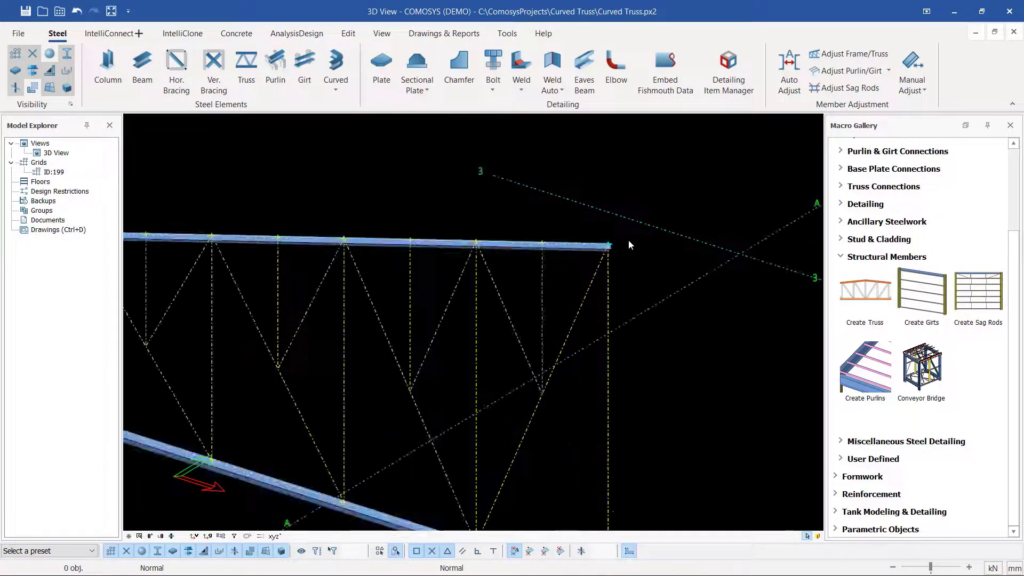
pyautogui.scroll(-3, 629, 242)
pyautogui.scroll(4, 286, 248)
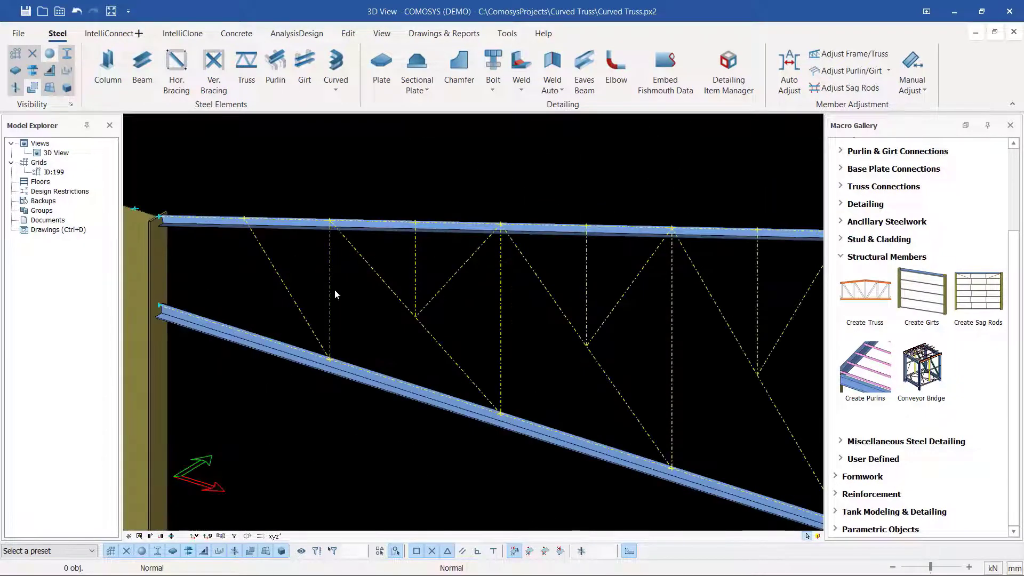
pyautogui.scroll(-2, 277, 319)
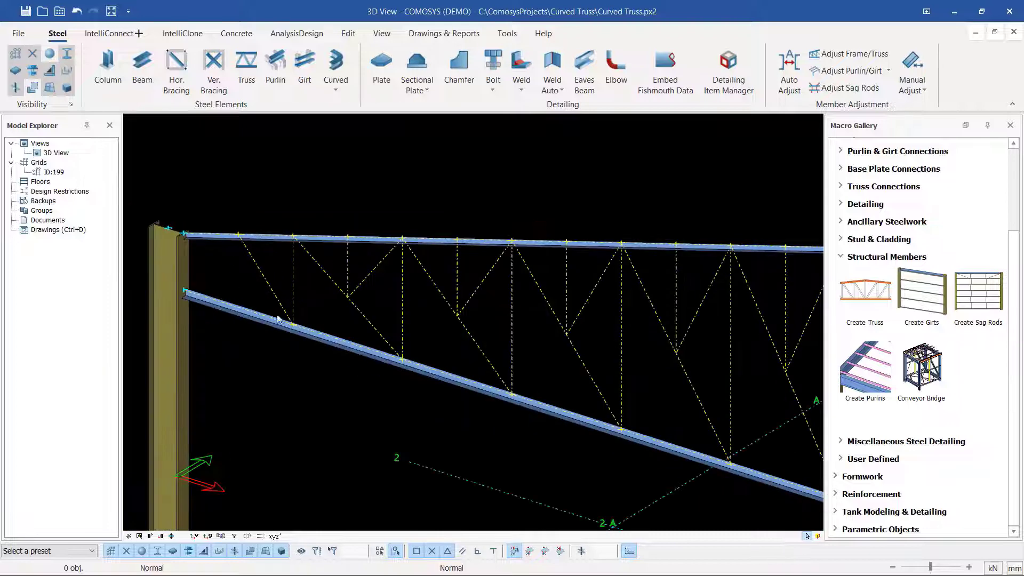
pyautogui.scroll(-2, 361, 314)
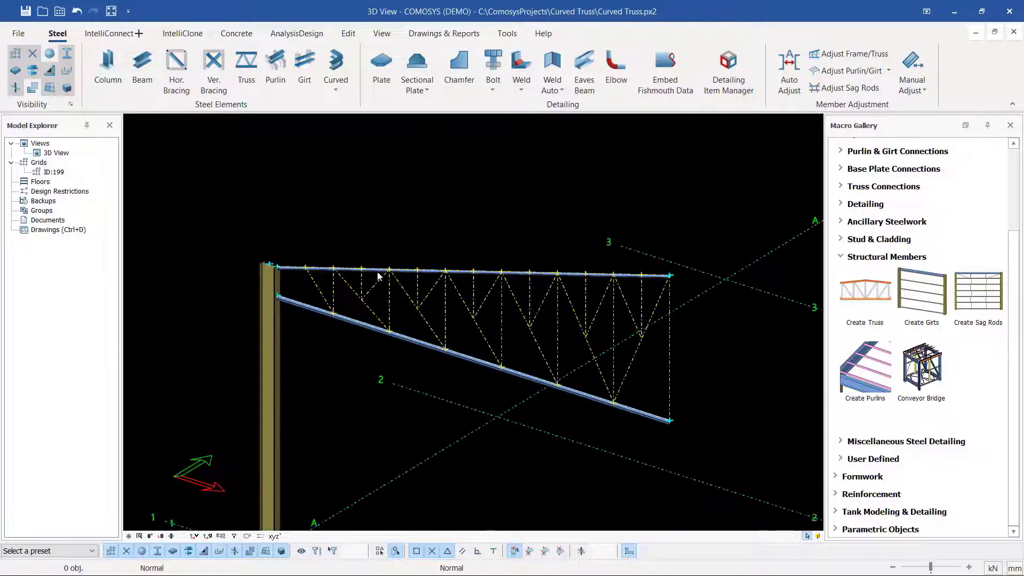
pyautogui.scroll(3, 377, 276)
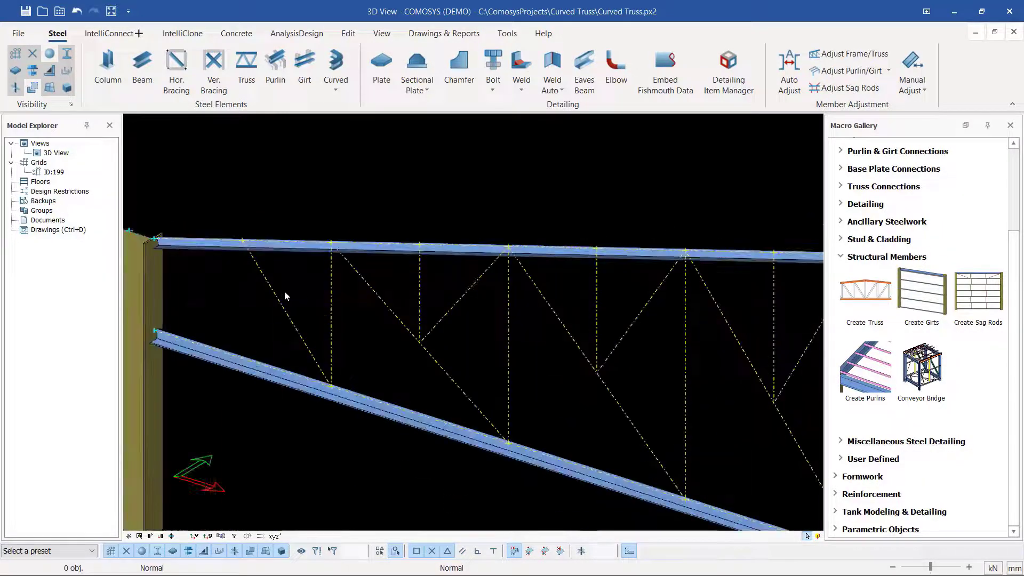
pyautogui.click(137, 64)
pyautogui.scroll(4, 340, 341)
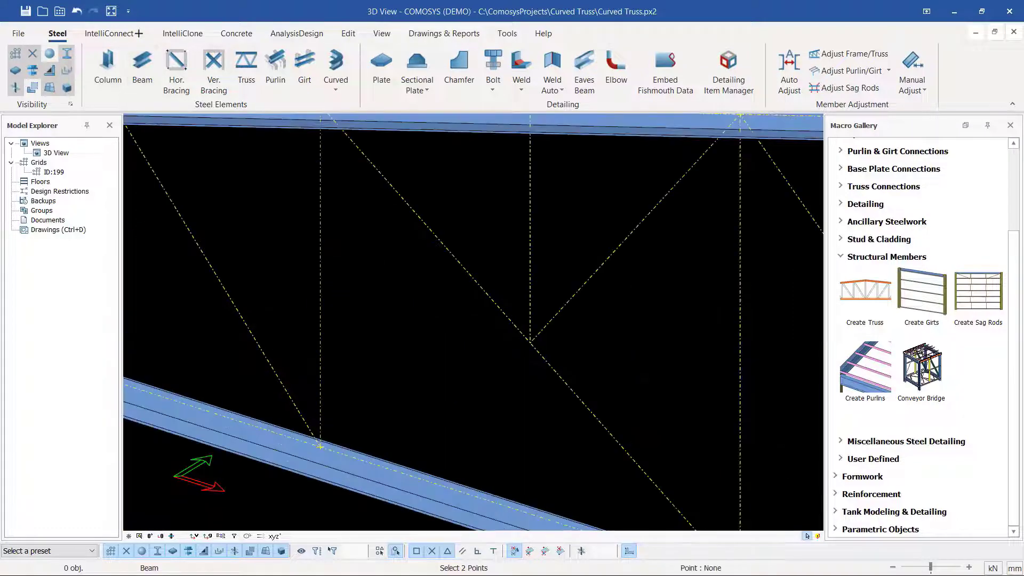
pyautogui.scroll(3, 321, 446)
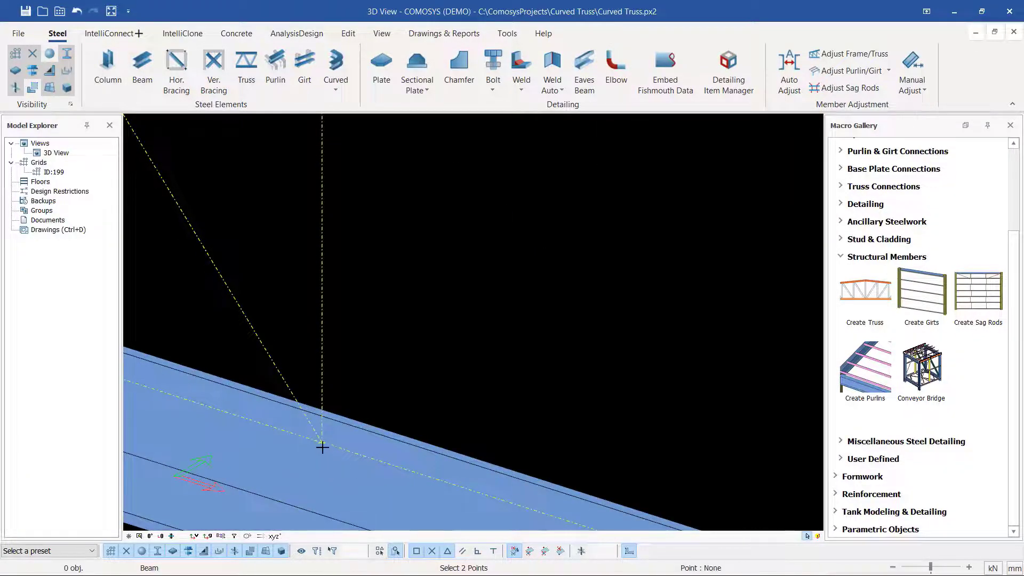
pyautogui.click(322, 447)
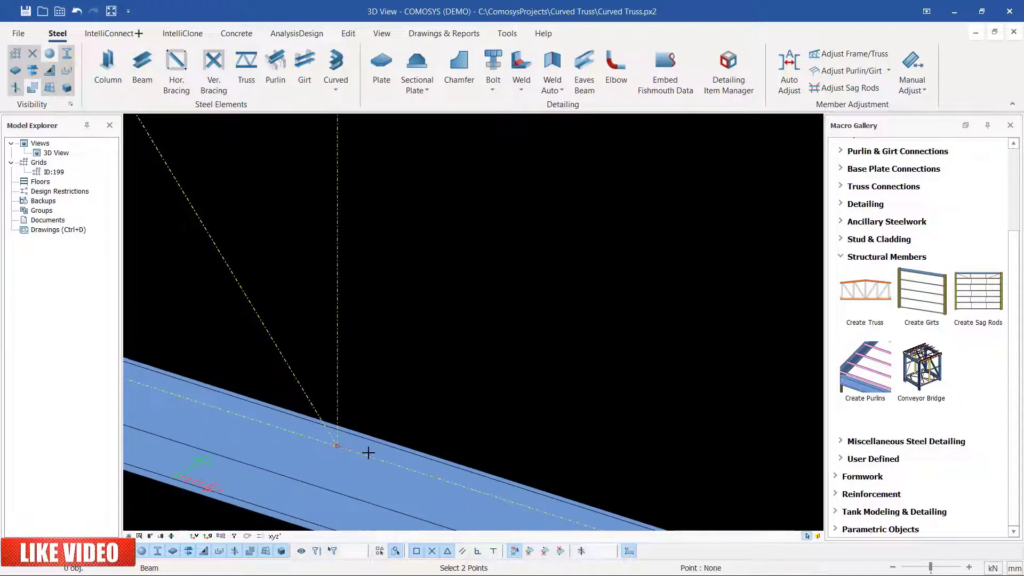
pyautogui.scroll(-5, 368, 452)
pyautogui.scroll(6, 346, 277)
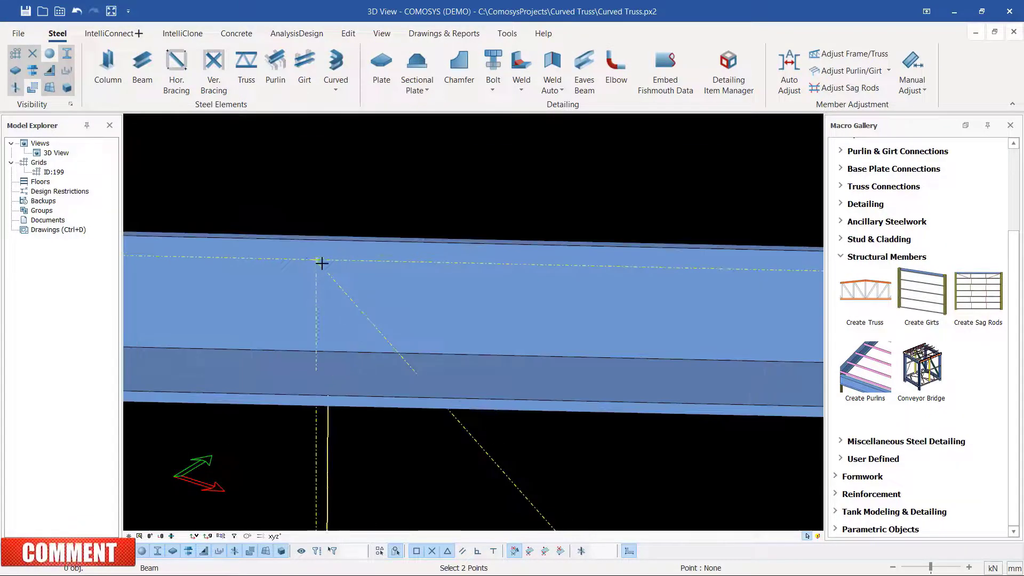
pyautogui.click(321, 262)
pyautogui.rightClick(401, 181)
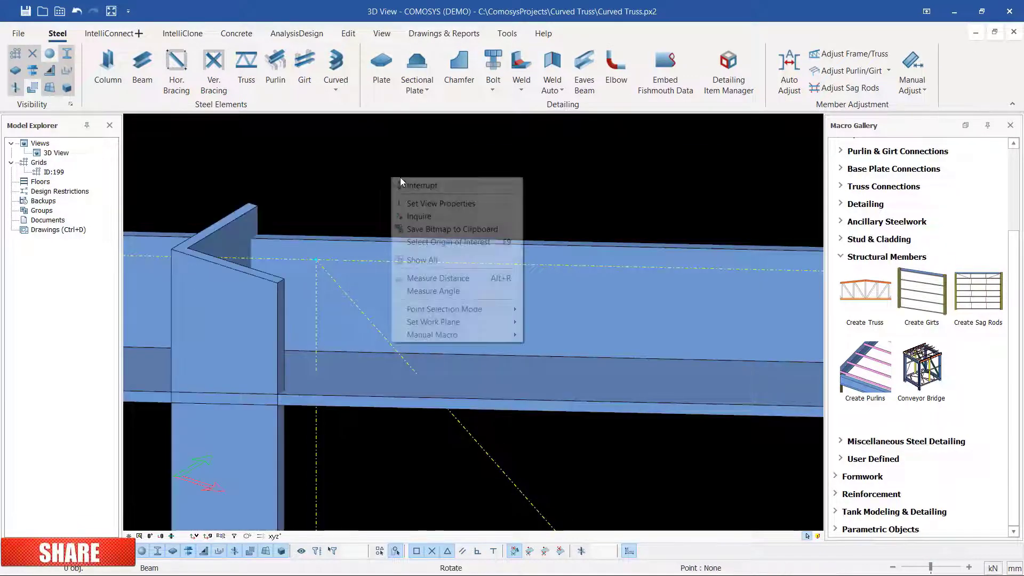
# Step: Create a beam along the first diagonal, from the bottom chord node at the first vertical up to the top chord node nearer the column
pyautogui.click(411, 185)
pyautogui.scroll(-3, 385, 203)
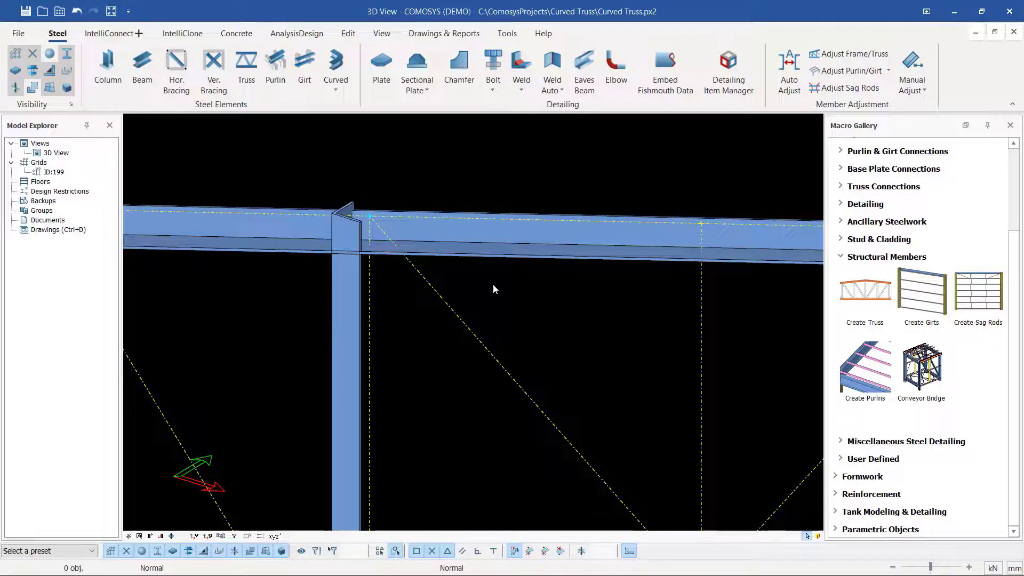
pyautogui.scroll(2, 371, 219)
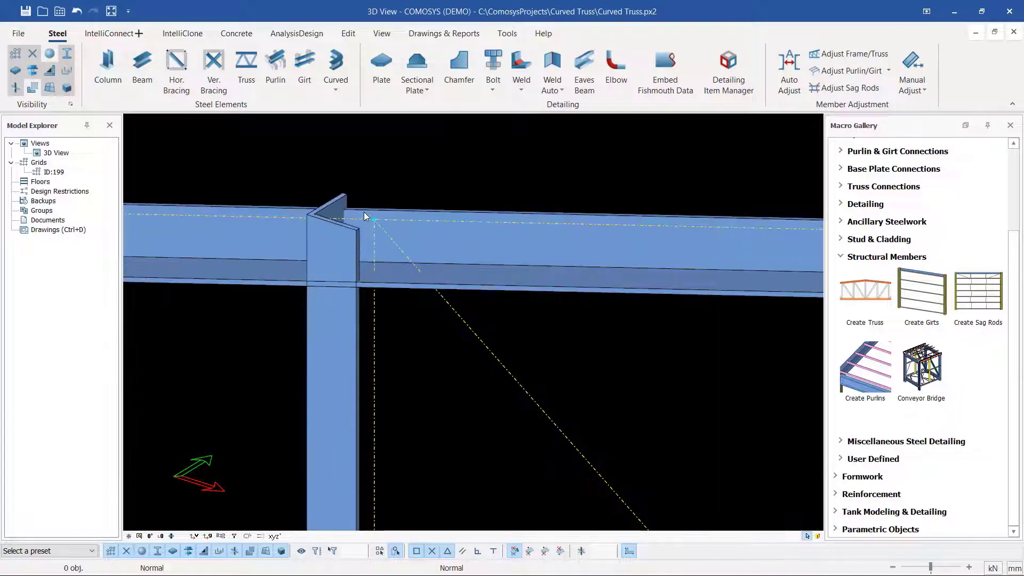
pyautogui.scroll(2, 375, 226)
pyautogui.scroll(-5, 377, 217)
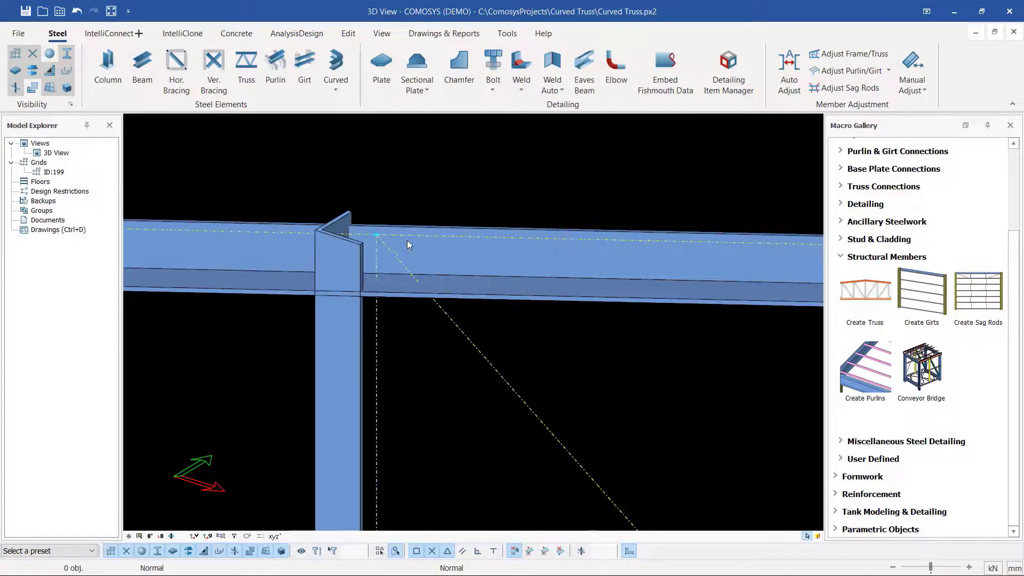
pyautogui.click(142, 69)
pyautogui.scroll(4, 447, 453)
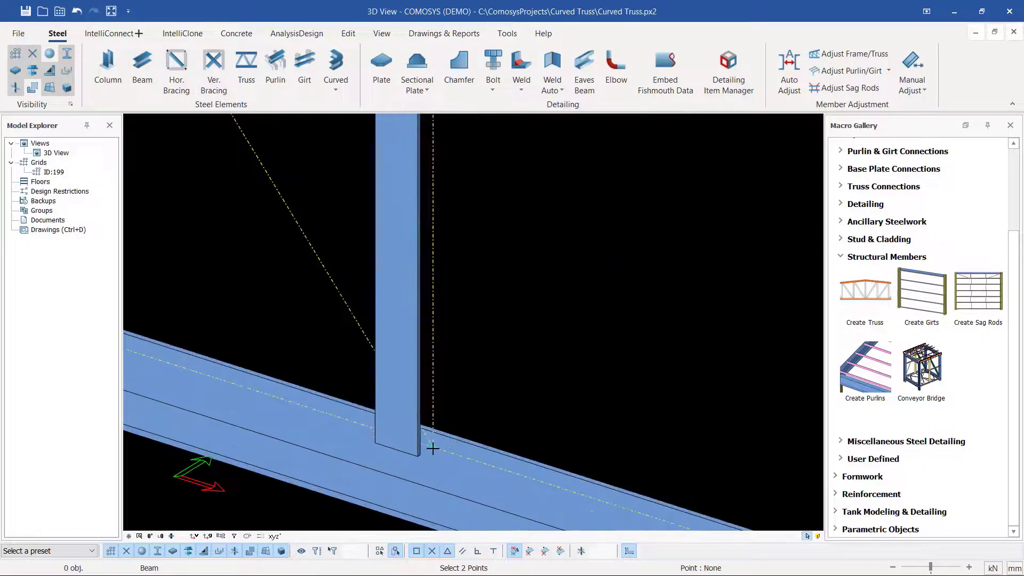
pyautogui.scroll(-5, 430, 448)
pyautogui.scroll(4, 514, 422)
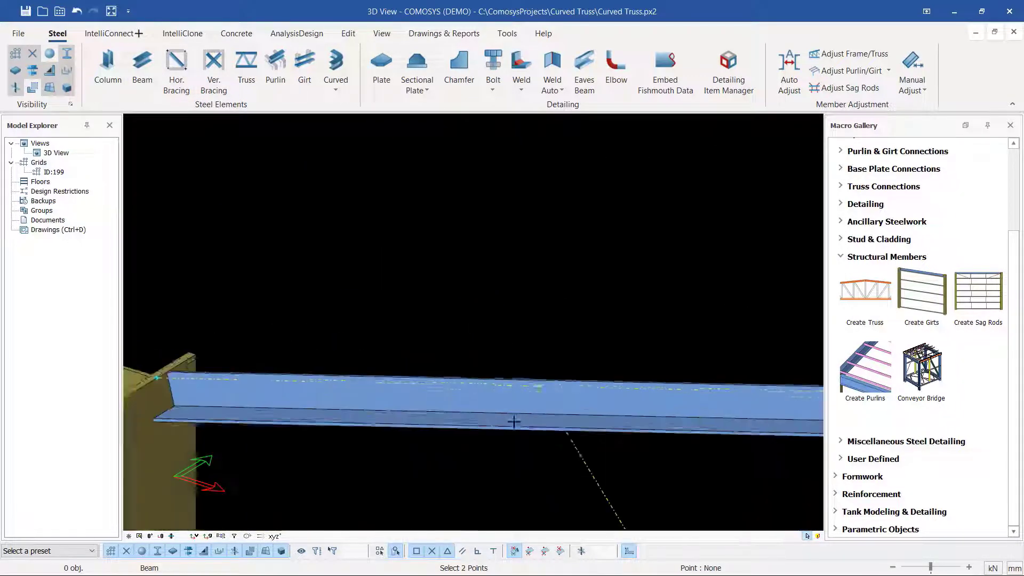
pyautogui.scroll(2, 514, 422)
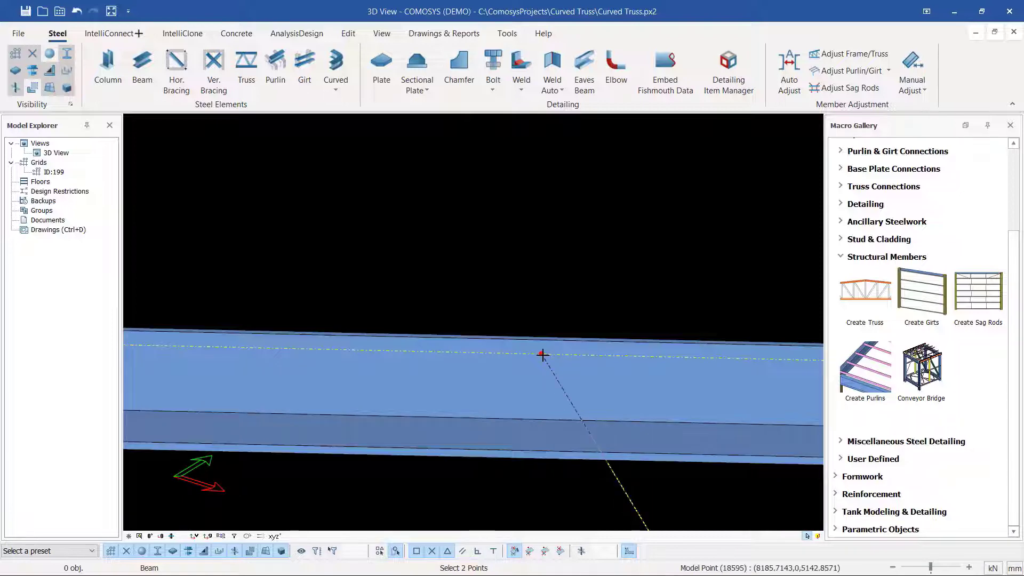
pyautogui.scroll(-5, 542, 354)
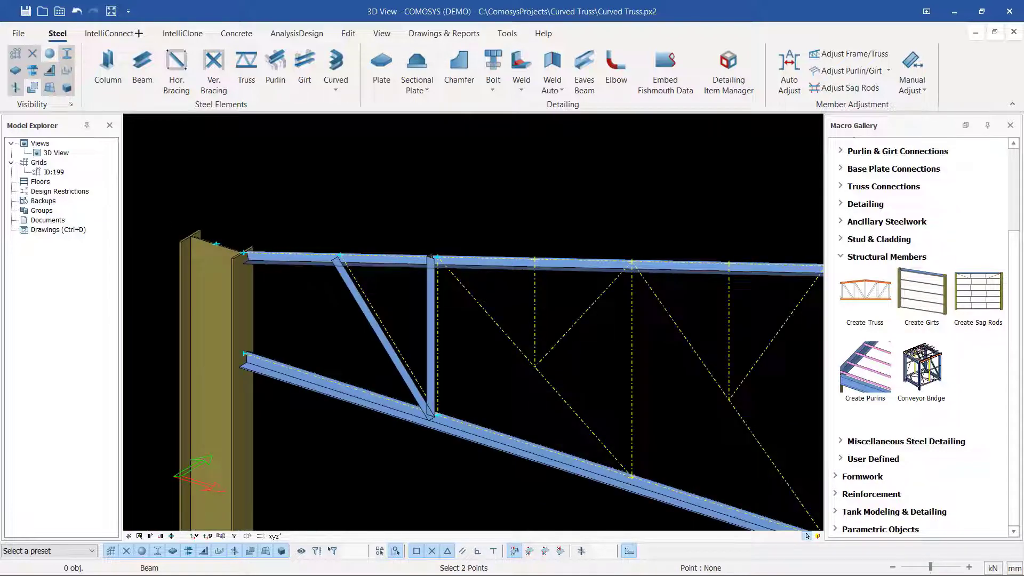
# Step: Create a beam along the second panel's long diagonal, from the second bottom chord node up to the top chord node at the first vertical
pyautogui.scroll(5, 625, 498)
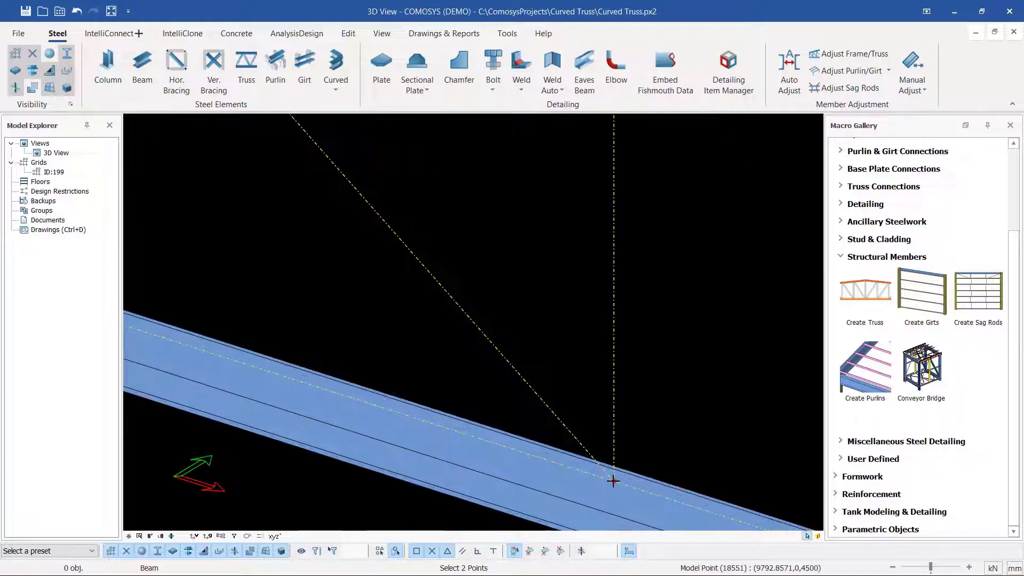
pyautogui.click(613, 482)
pyautogui.scroll(-4, 634, 475)
pyautogui.scroll(4, 367, 162)
pyautogui.scroll(2, 373, 160)
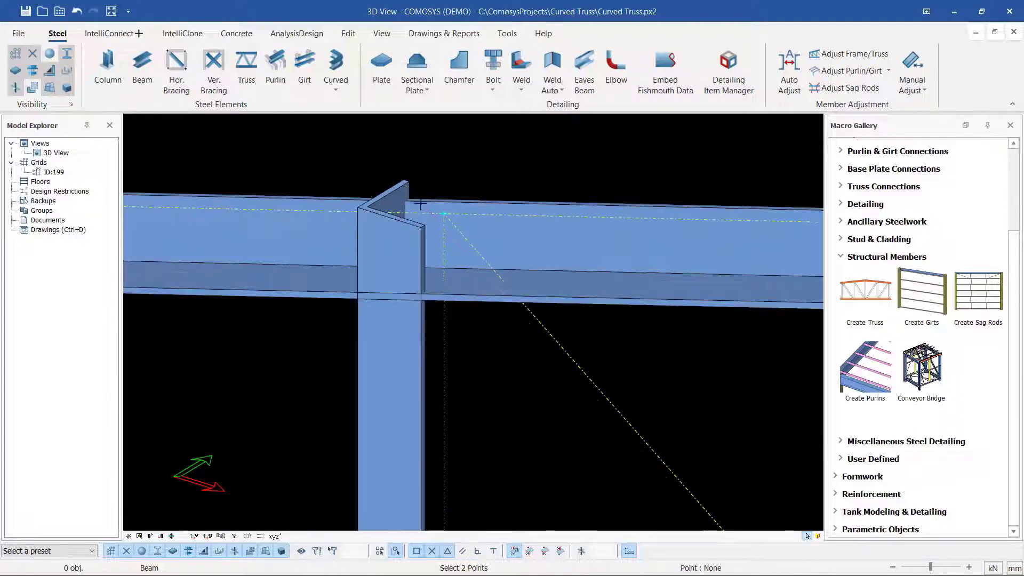
pyautogui.click(444, 213)
pyautogui.scroll(-4, 444, 213)
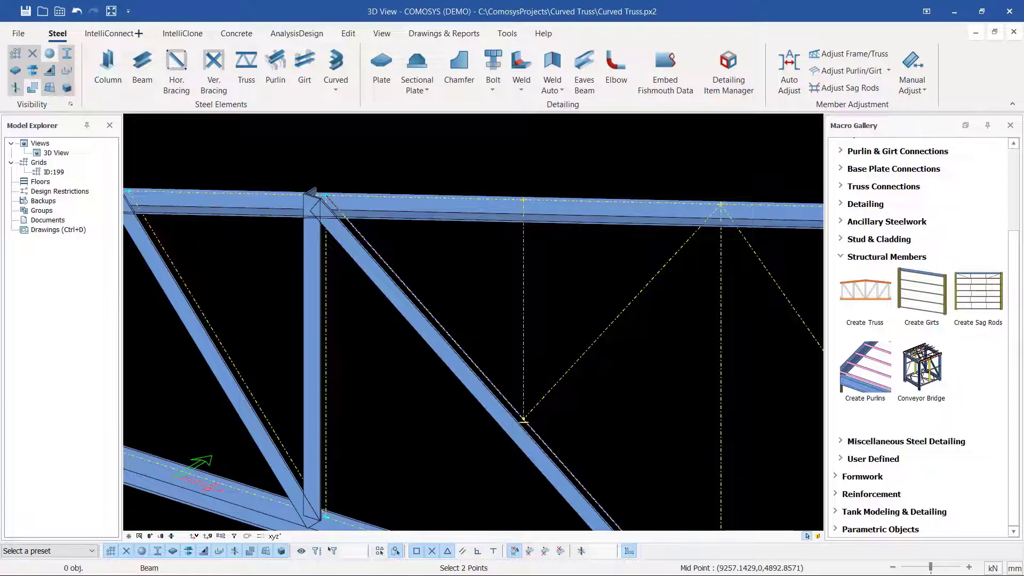
# Step: Create two short web beams from the second panel diagonal's midpoint: a vertical up to the top chord and a diagonal to the next main top node
pyautogui.click(524, 420)
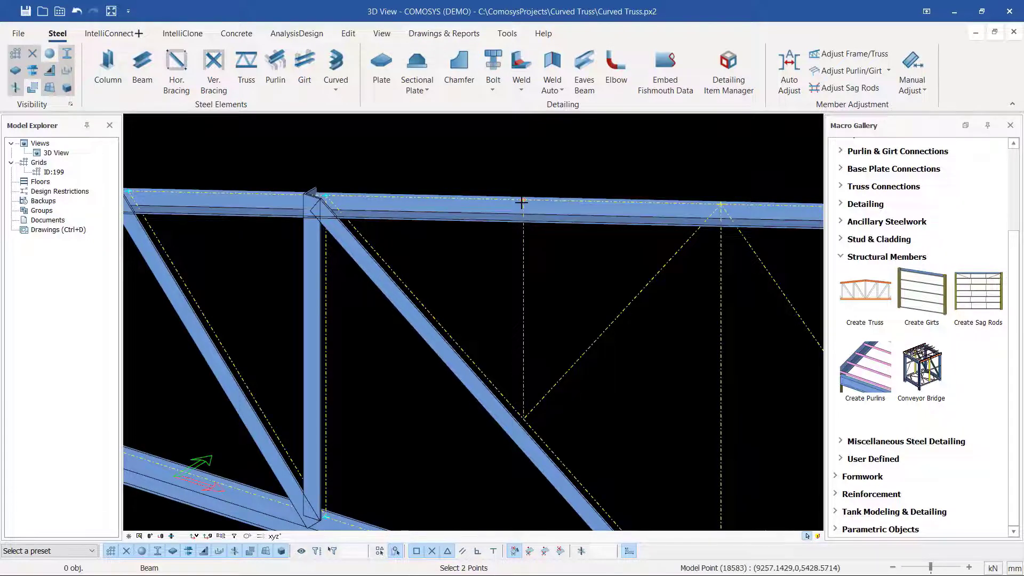
pyautogui.click(522, 201)
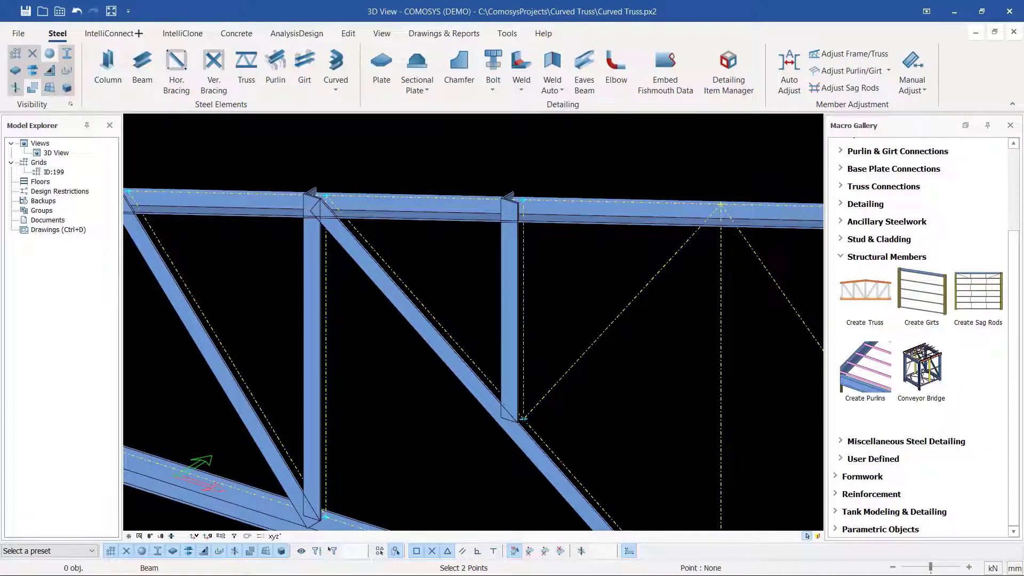
pyautogui.scroll(3, 720, 205)
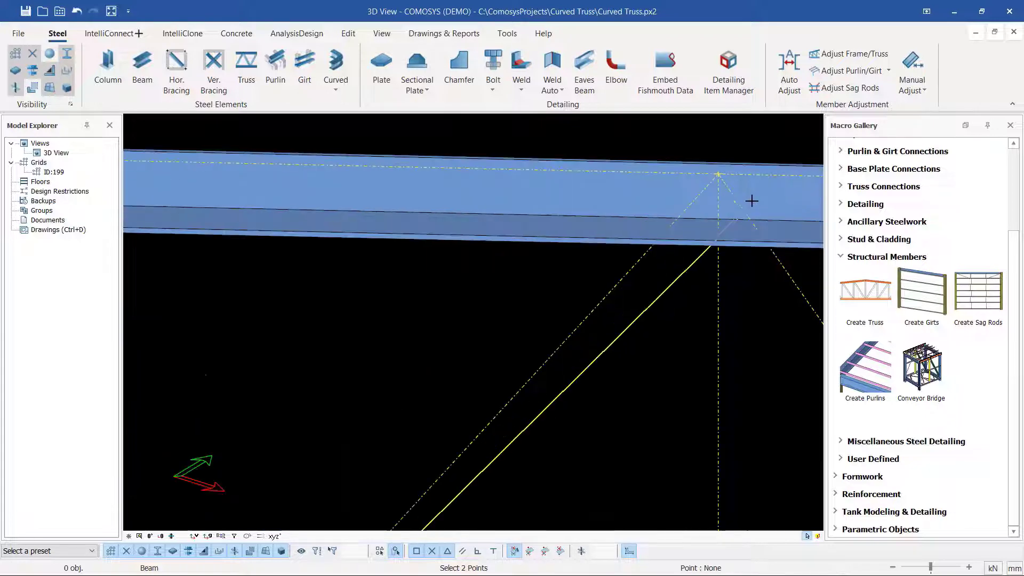
pyautogui.click(719, 175)
# Step: Create a beam along the second full-height vertical, from the second bottom chord node up to the top chord node
pyautogui.scroll(-1, 582, 169)
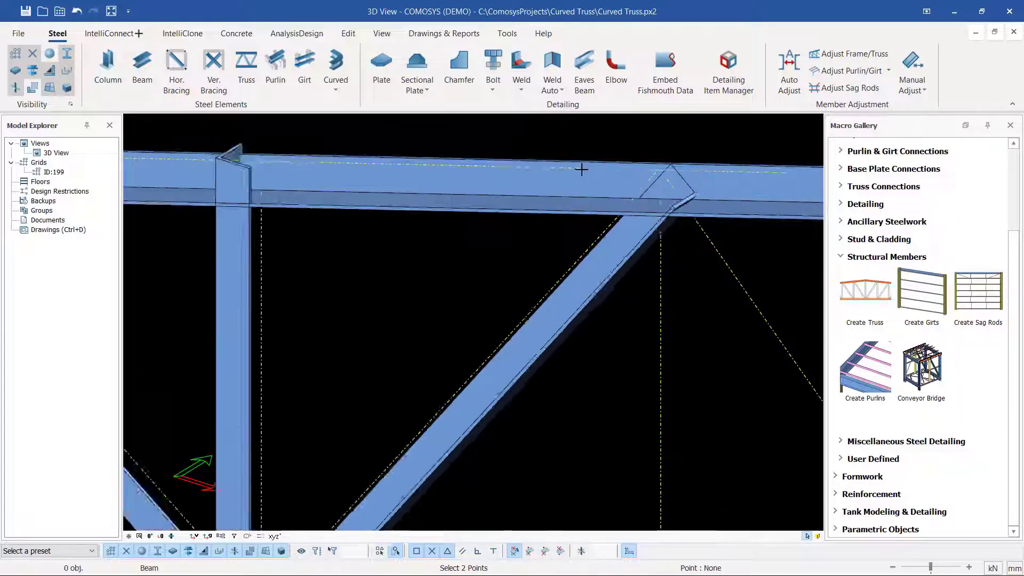
pyautogui.scroll(-2, 581, 169)
pyautogui.scroll(4, 588, 427)
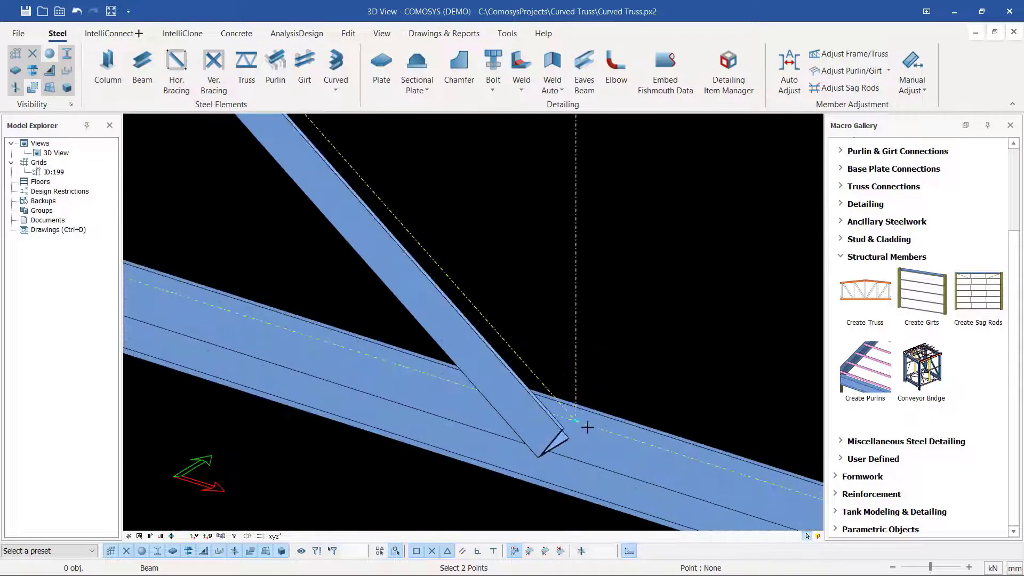
pyautogui.click(576, 420)
pyautogui.scroll(-4, 574, 458)
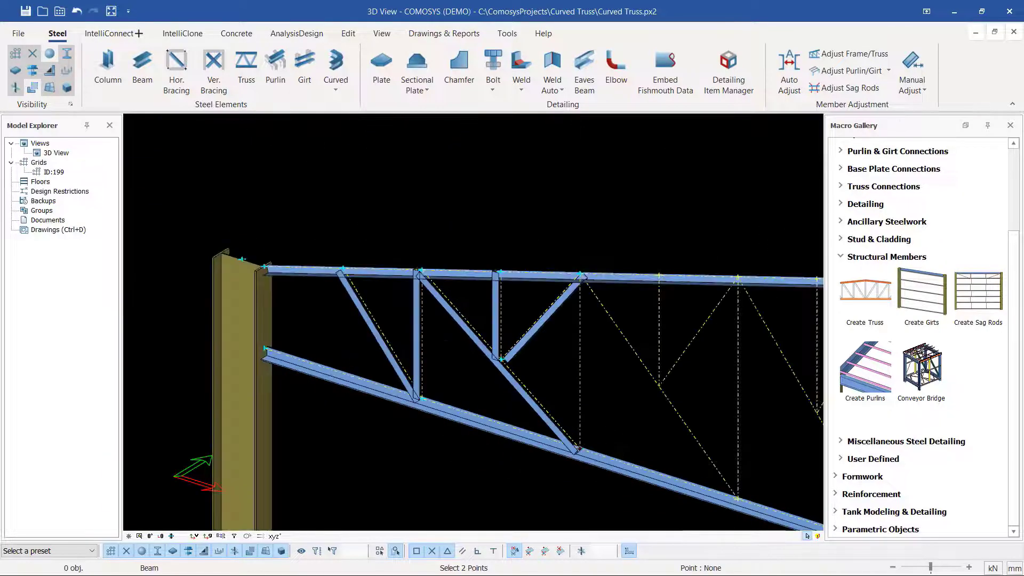
pyautogui.scroll(2, 575, 280)
pyautogui.scroll(3, 579, 267)
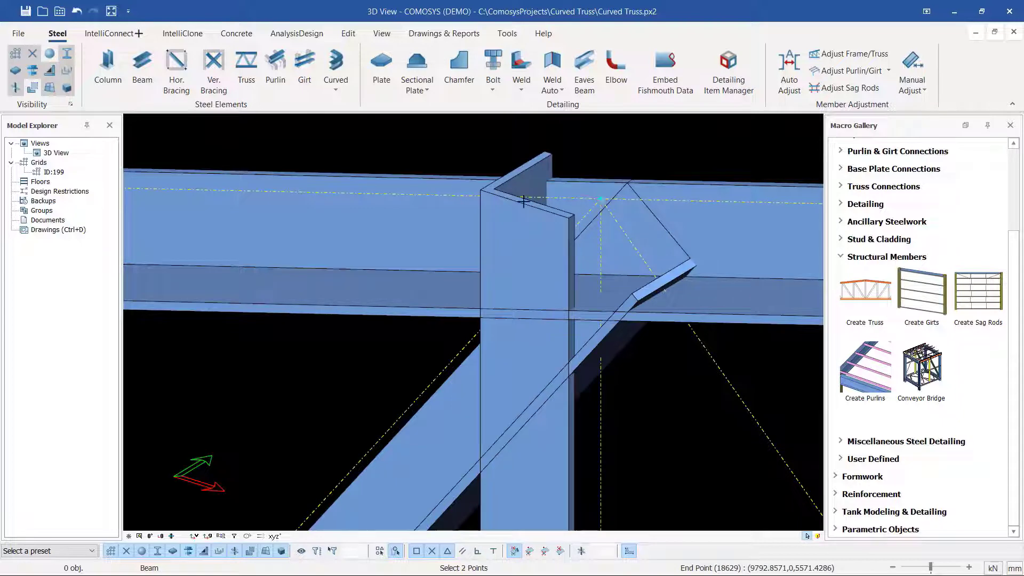
# Step: Create a beam along the third panel's long diagonal, from the top chord node at the second vertical down to the third bottom chord node
pyautogui.click(523, 202)
pyautogui.scroll(-5, 523, 203)
pyautogui.scroll(4, 690, 468)
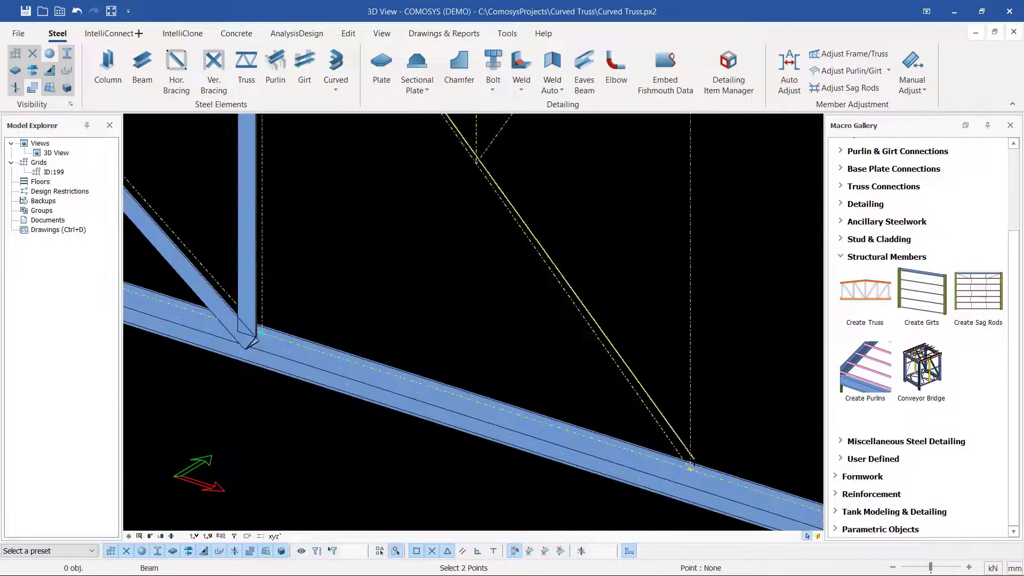
pyautogui.scroll(3, 691, 469)
pyautogui.click(674, 469)
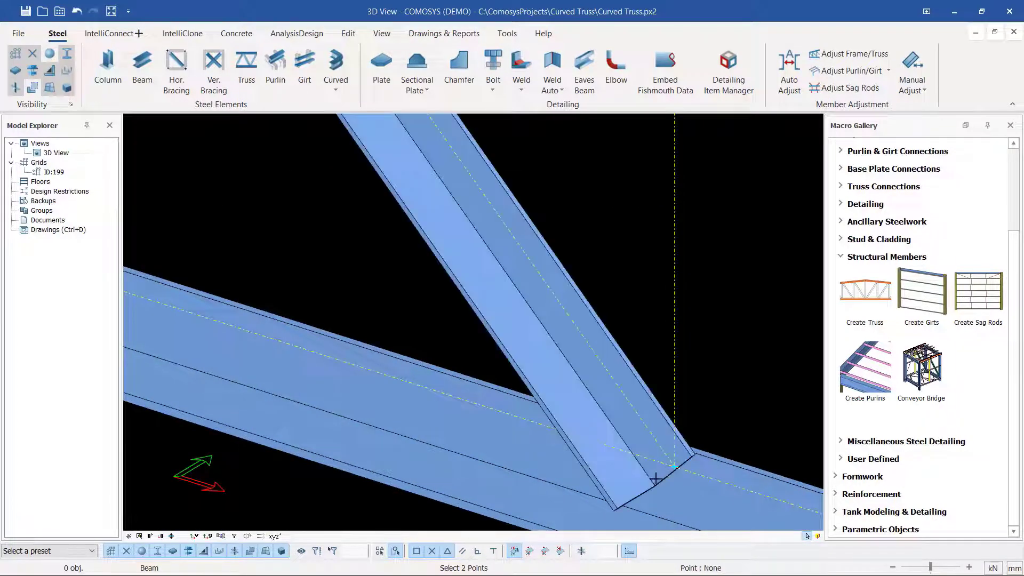
# Step: Create a short vertical beam from the midpoint of the third panel's long diagonal up to the top chord node above it
pyautogui.scroll(-5, 656, 478)
pyautogui.scroll(4, 441, 151)
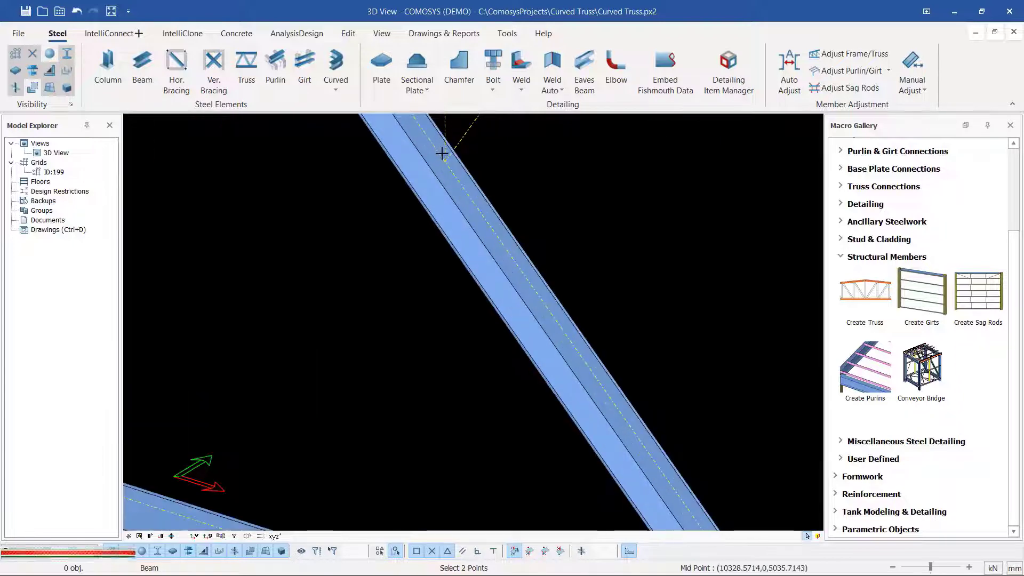
pyautogui.click(443, 159)
pyautogui.scroll(-5, 526, 406)
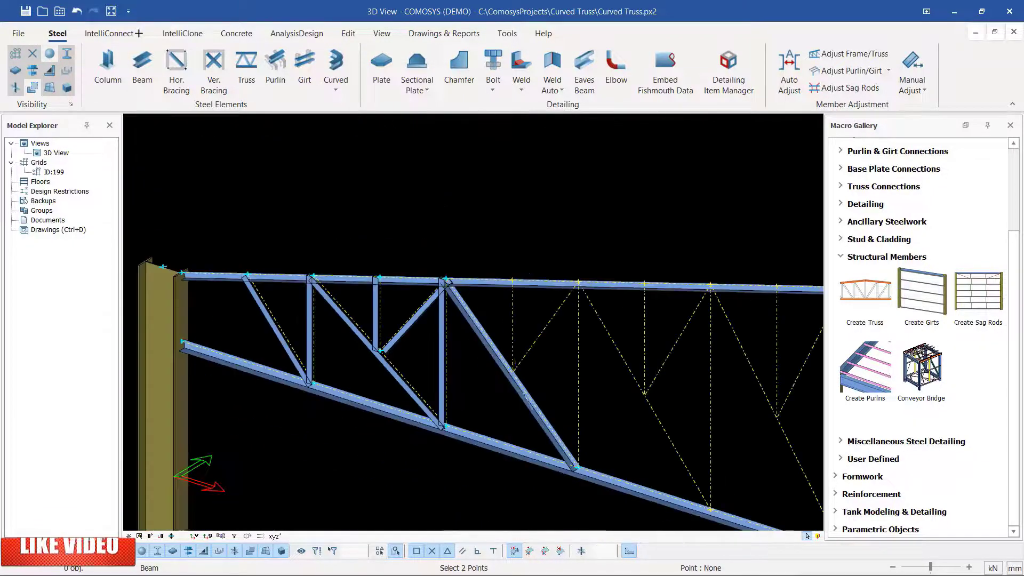
pyautogui.scroll(5, 512, 281)
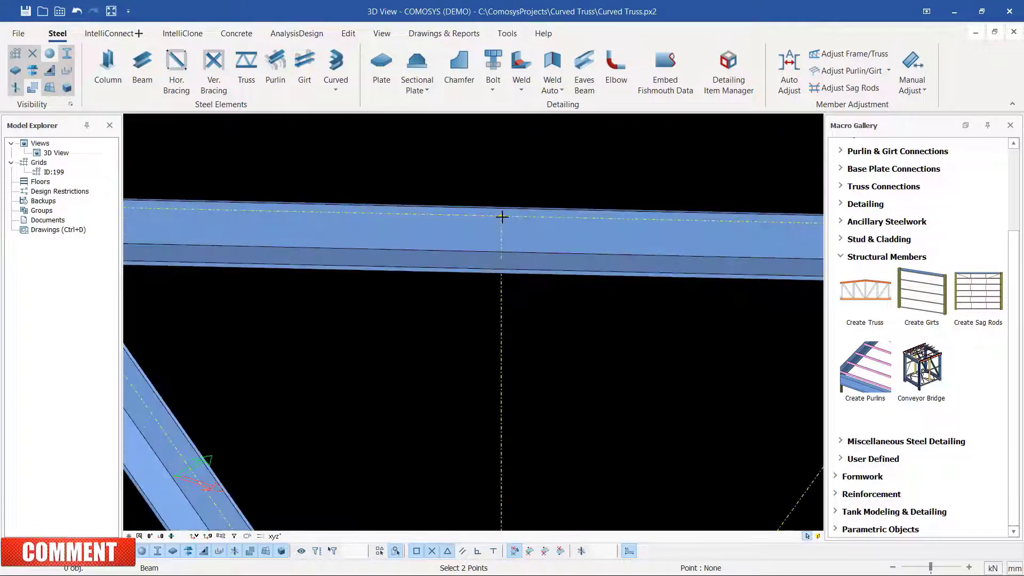
pyautogui.click(502, 216)
pyautogui.scroll(-5, 502, 217)
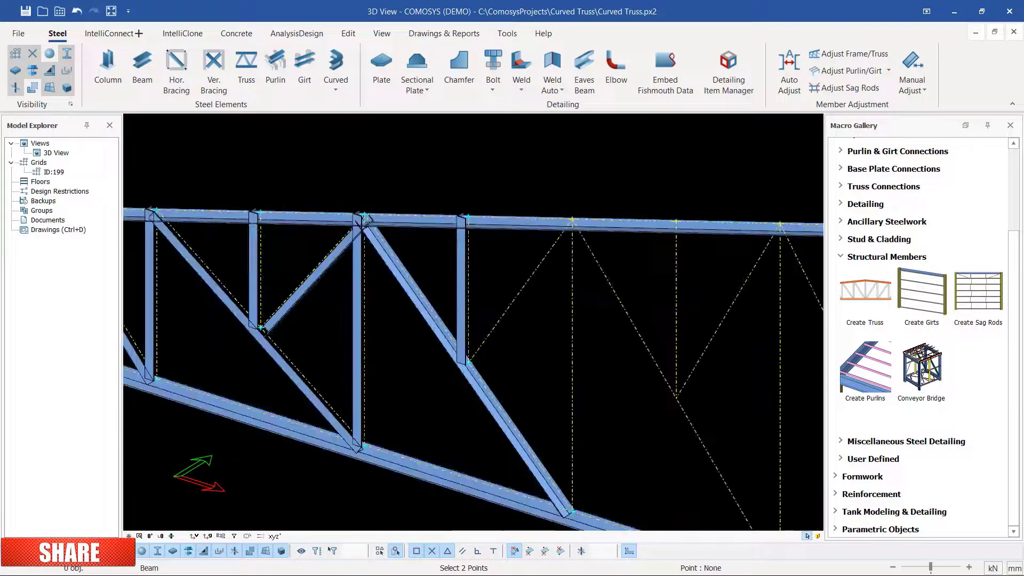
# Step: Create a short diagonal beam from the third panel diagonal's midpoint up to the top chord node at the third full-height vertical line
pyautogui.scroll(5, 468, 363)
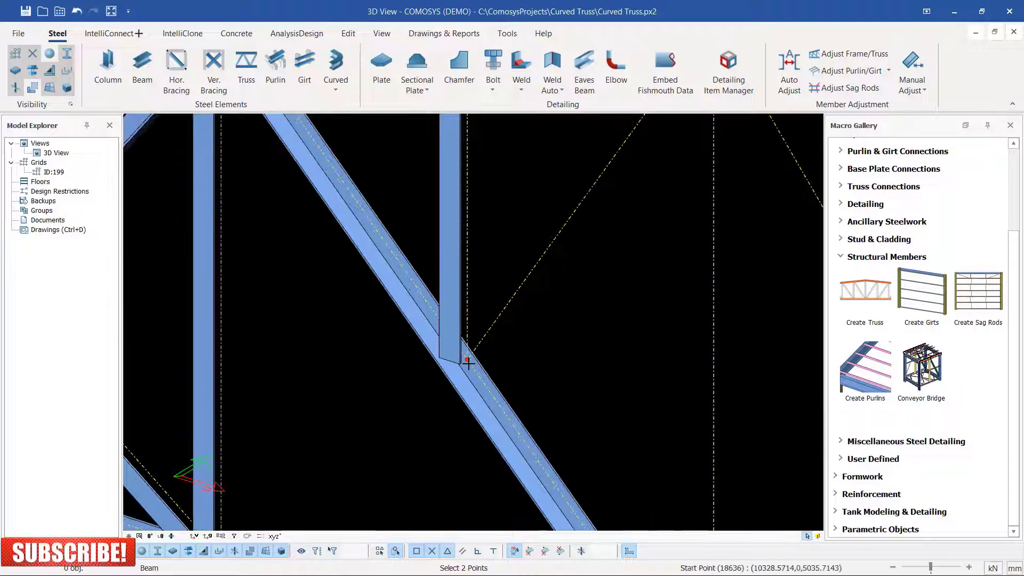
pyautogui.scroll(5, 463, 364)
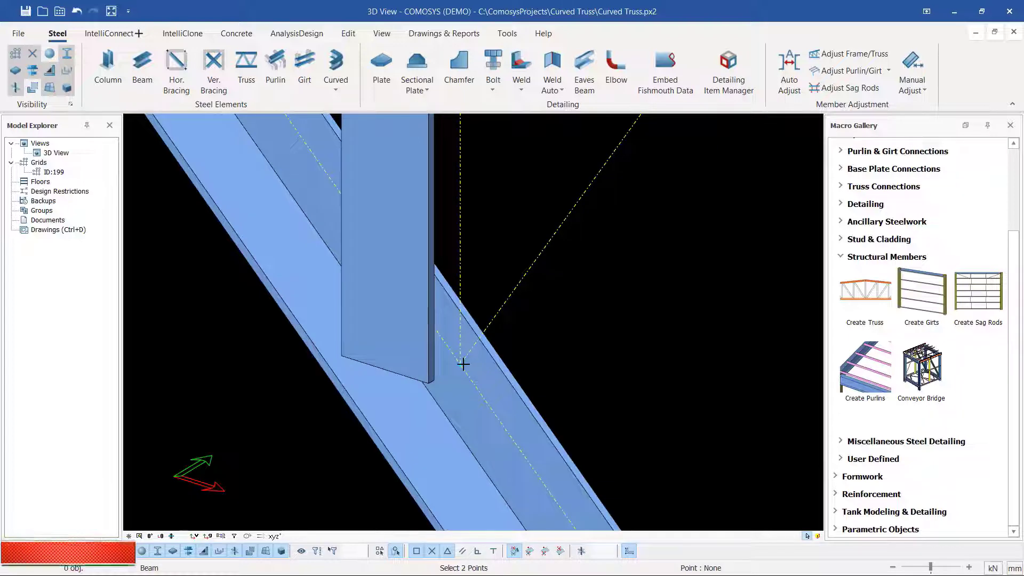
pyautogui.scroll(-3, 432, 408)
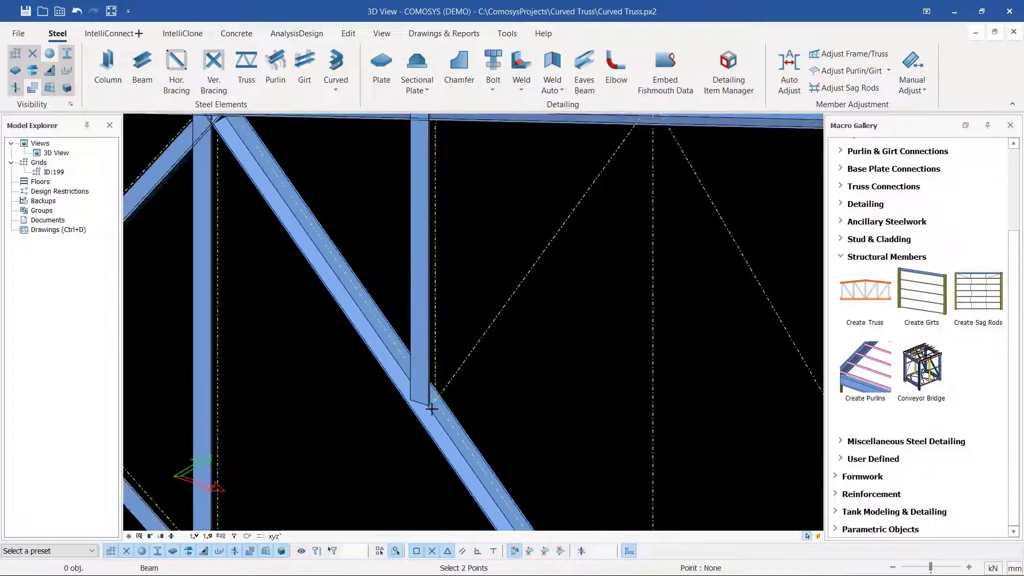
pyautogui.scroll(-4, 432, 408)
pyautogui.scroll(6, 553, 238)
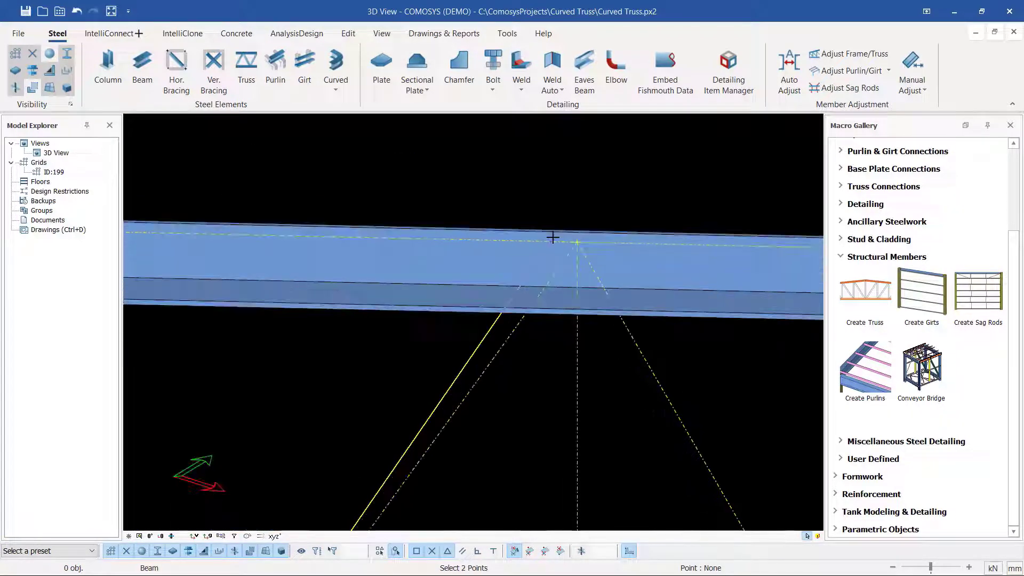
pyautogui.scroll(4, 552, 237)
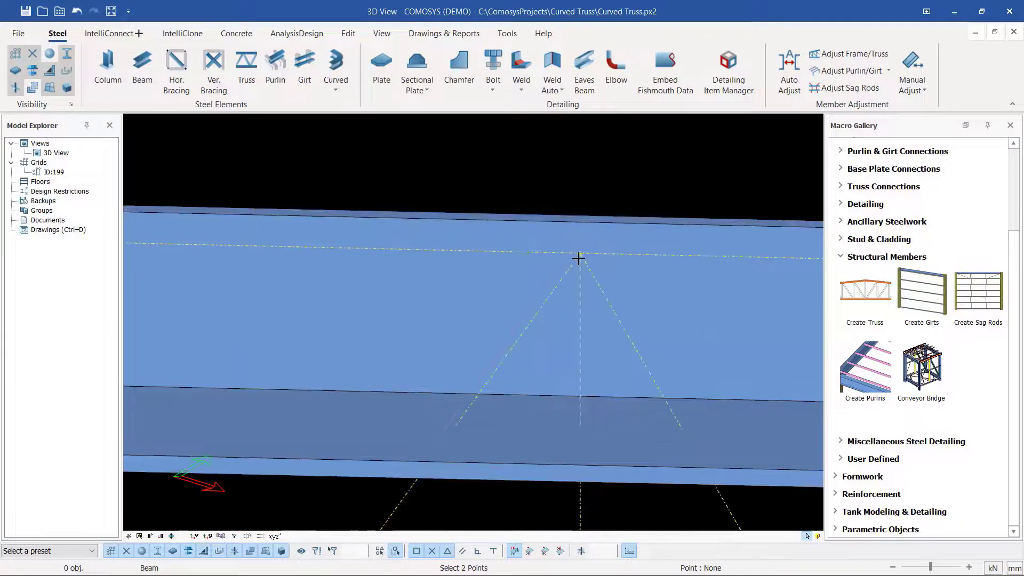
pyautogui.scroll(3, 586, 254)
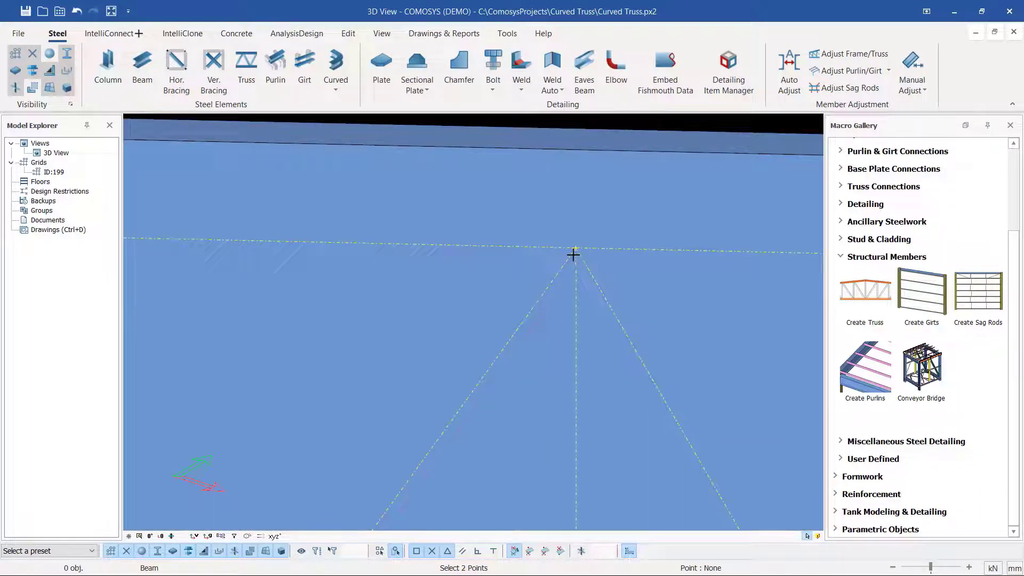
pyautogui.click(576, 247)
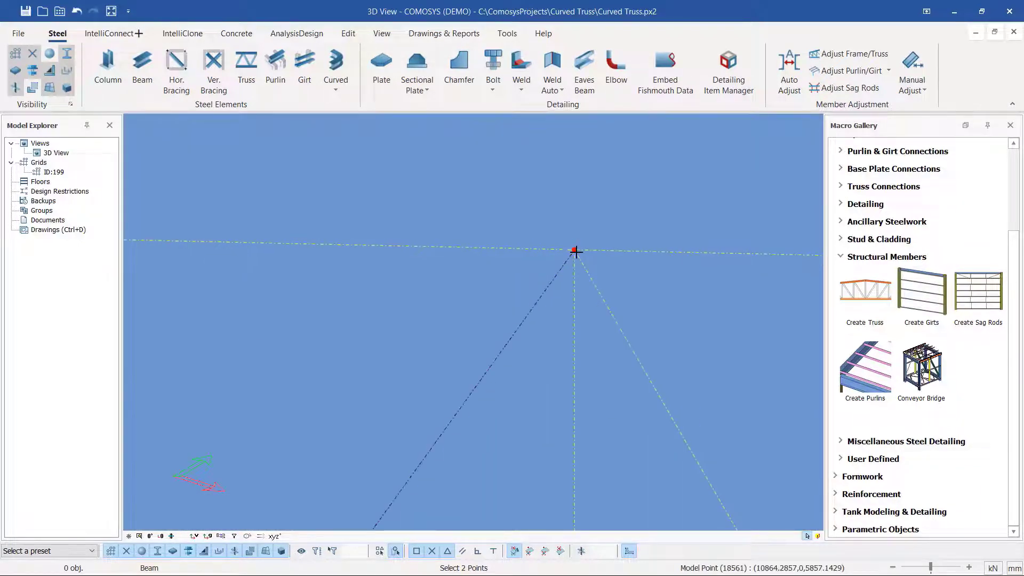
pyautogui.scroll(-4, 555, 246)
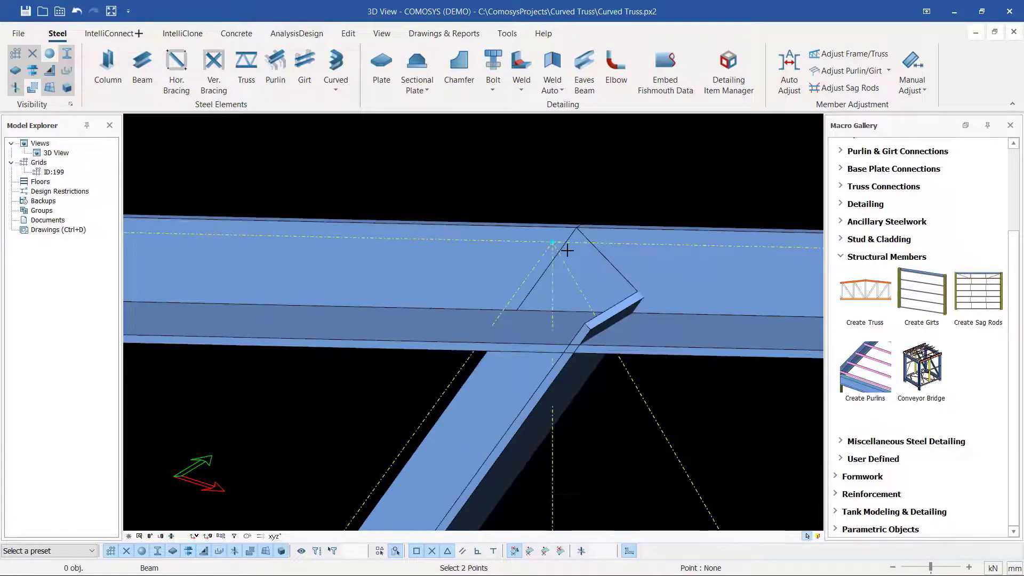
# Step: Create a beam along the third full-height vertical, from the top chord node down to the third bottom chord node
pyautogui.scroll(-1, 555, 248)
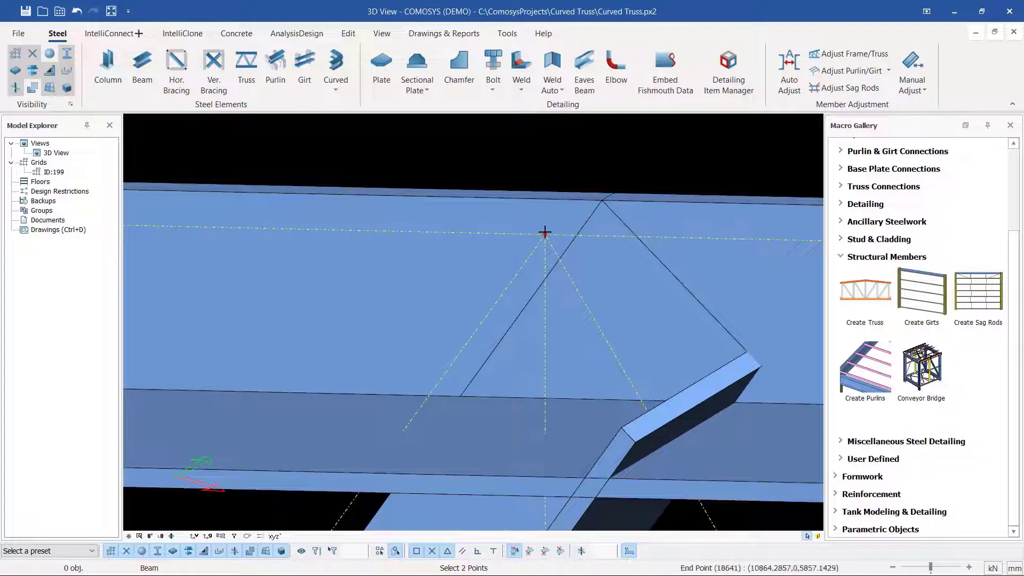
pyautogui.scroll(-5, 545, 232)
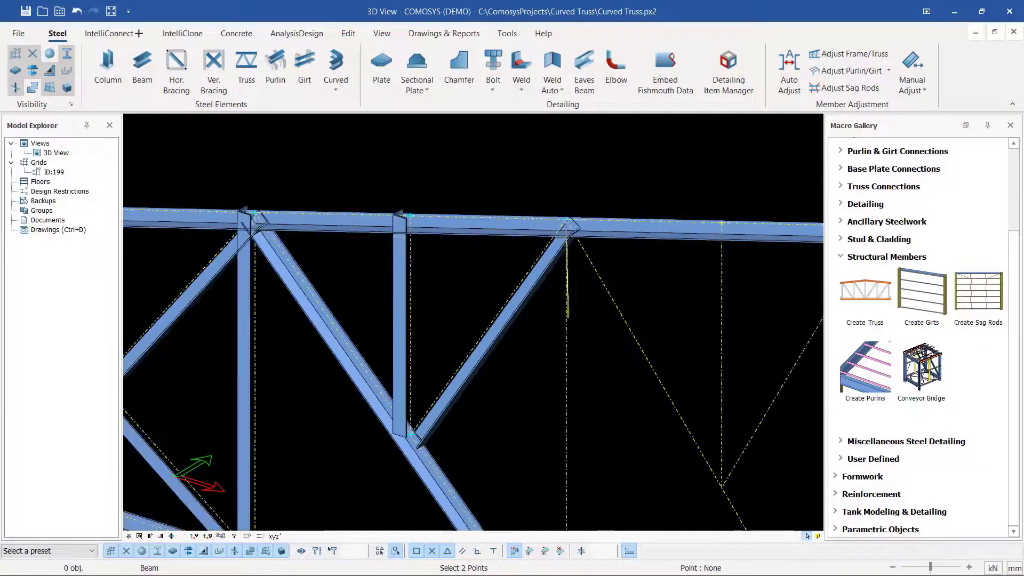
pyautogui.scroll(5, 558, 458)
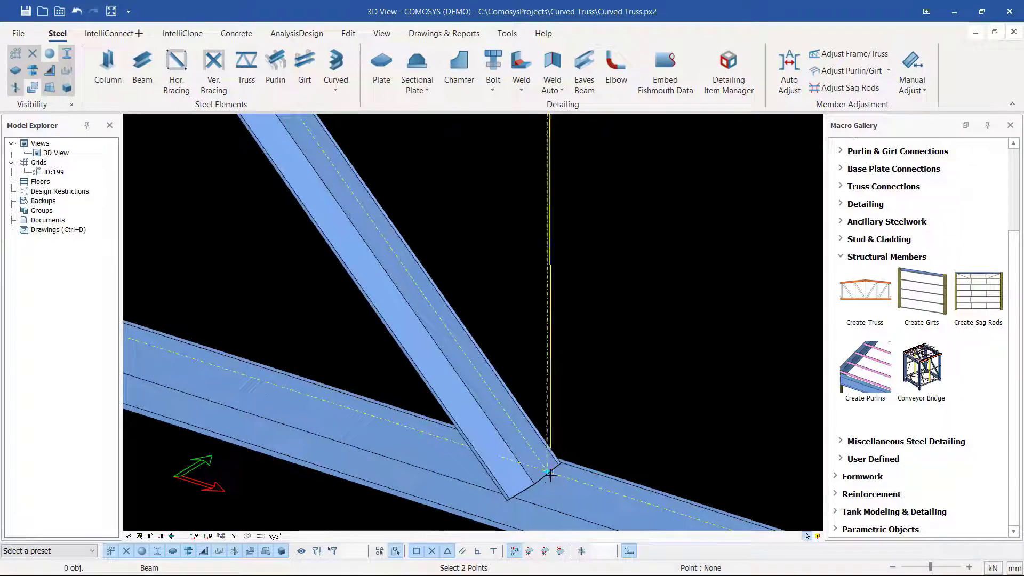
pyautogui.scroll(-5, 548, 472)
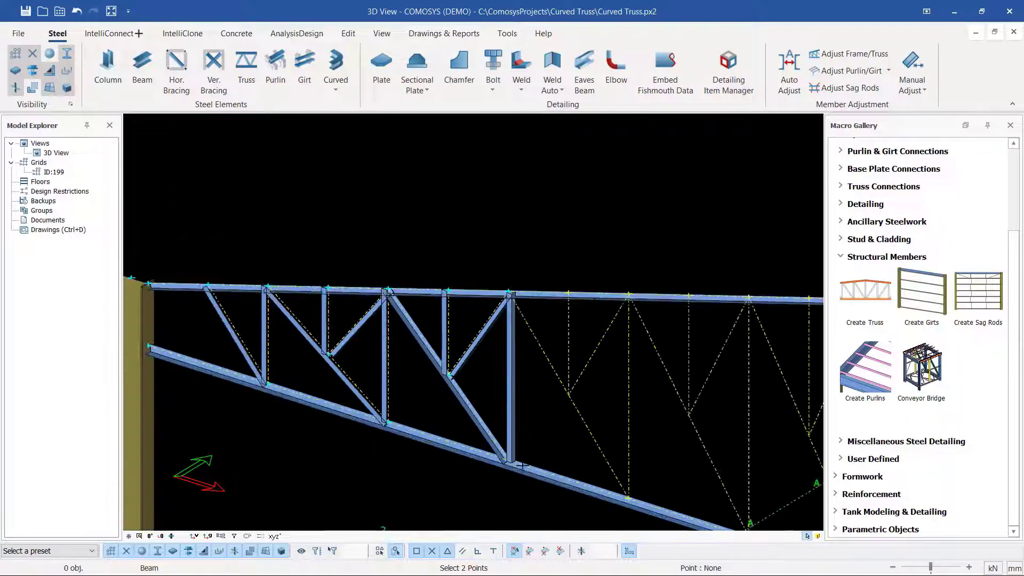
# Step: Create a beam along the fourth panel's long diagonal, from the top chord node at the third full-height vertical down to the fourth bottom chord node
pyautogui.scroll(5, 451, 233)
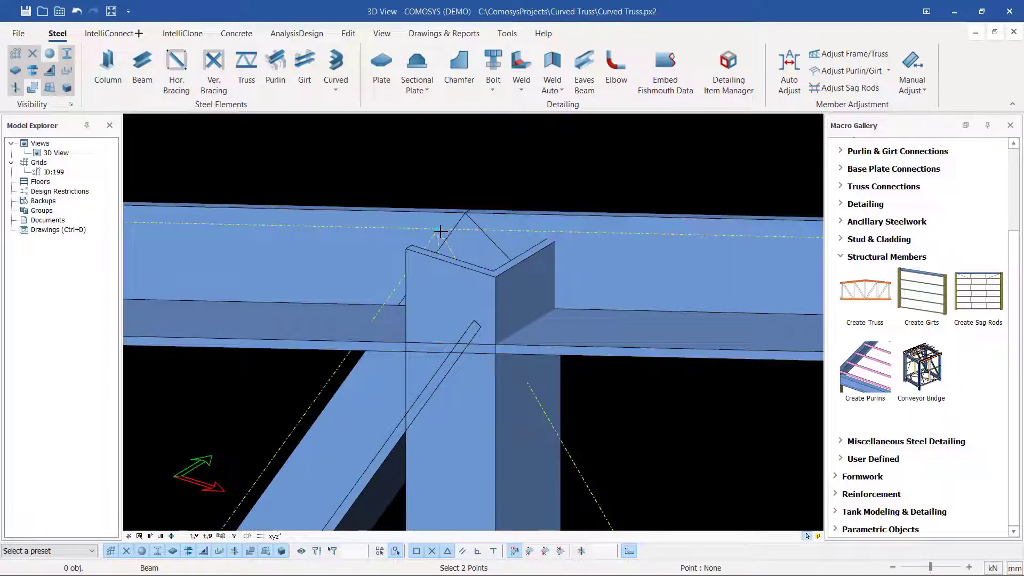
pyautogui.scroll(-5, 437, 216)
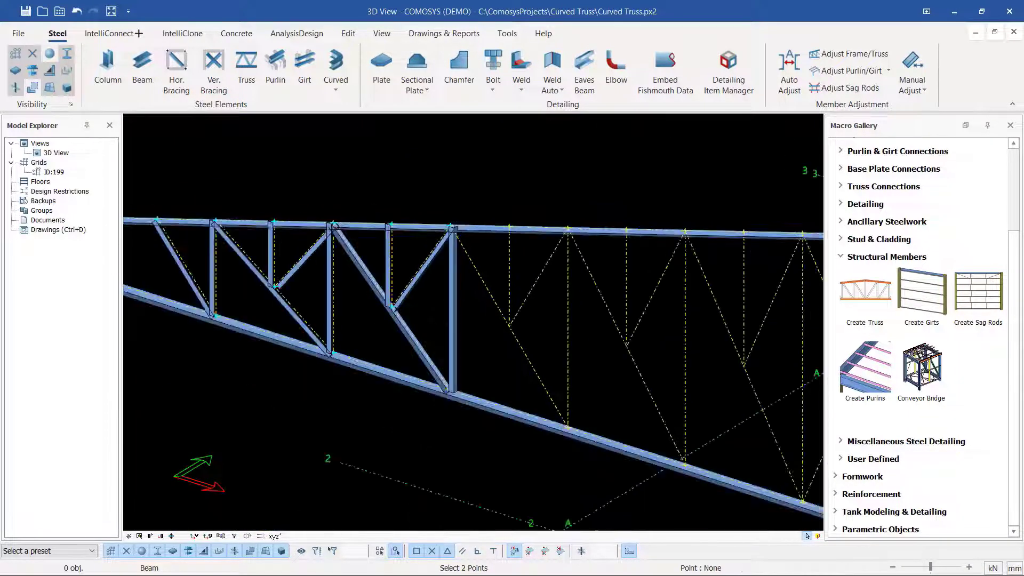
pyautogui.scroll(5, 561, 484)
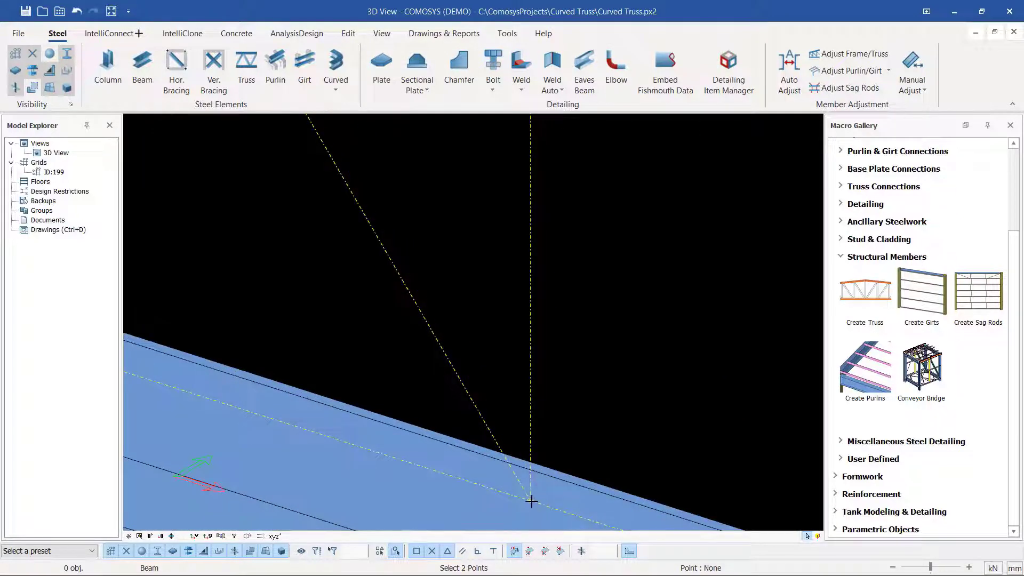
pyautogui.scroll(-6, 530, 500)
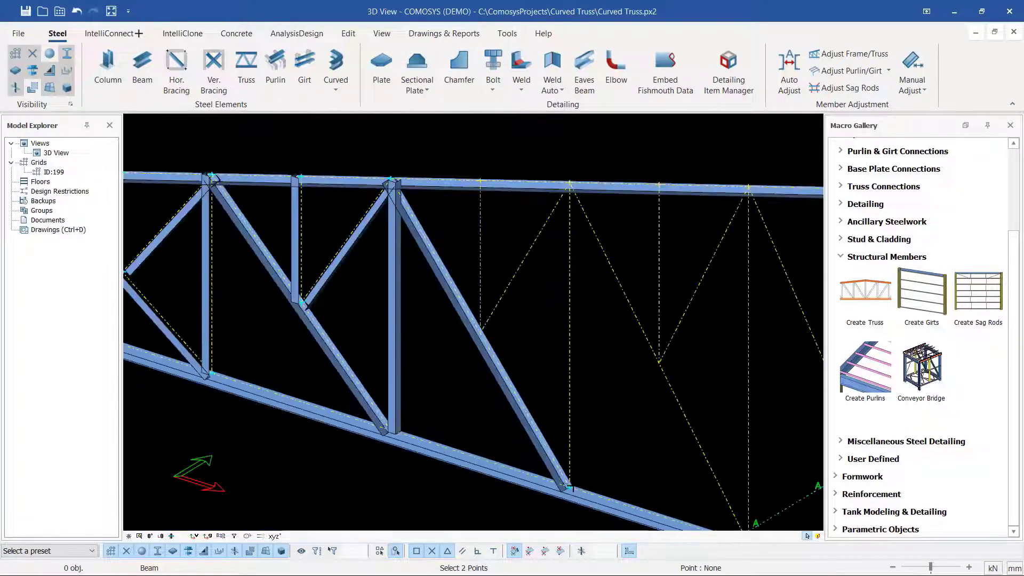
# Step: Create a short vertical beam in the fourth panel, from the intermediate top chord node down to the long diagonal's midpoint
pyautogui.scroll(4, 548, 244)
pyautogui.scroll(3, 548, 244)
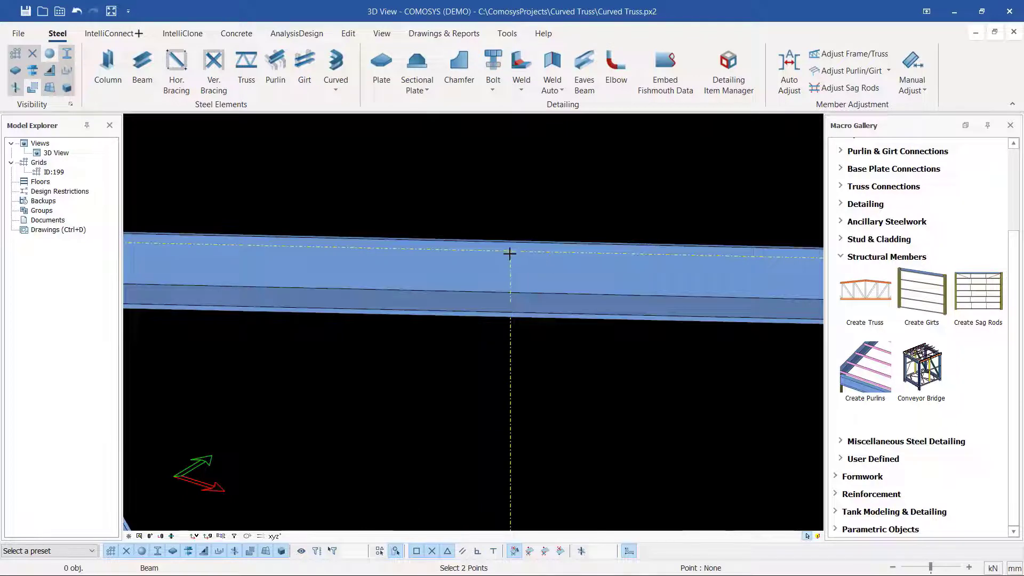
pyautogui.scroll(-4, 510, 251)
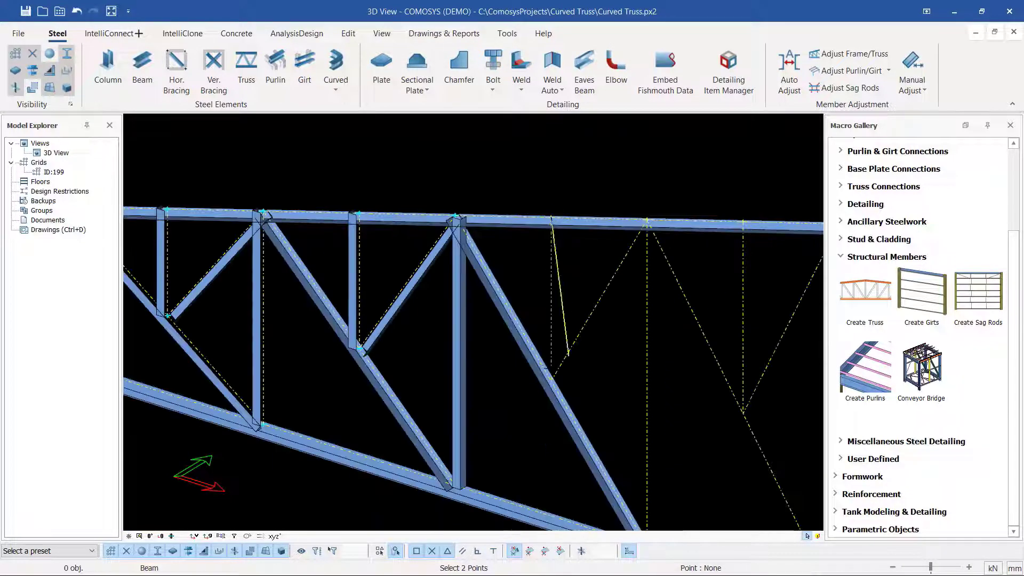
pyautogui.scroll(5, 549, 395)
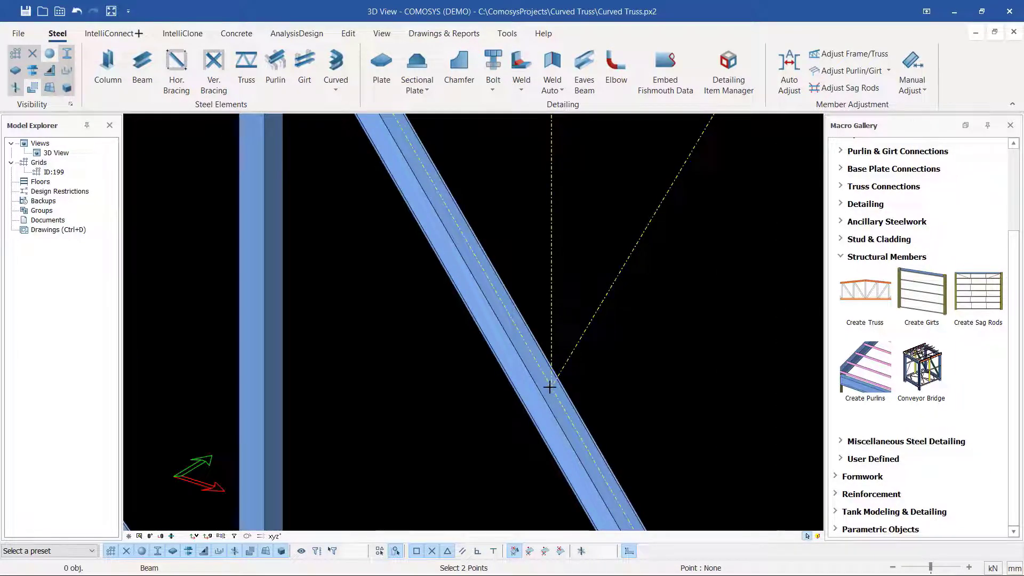
pyautogui.click(550, 388)
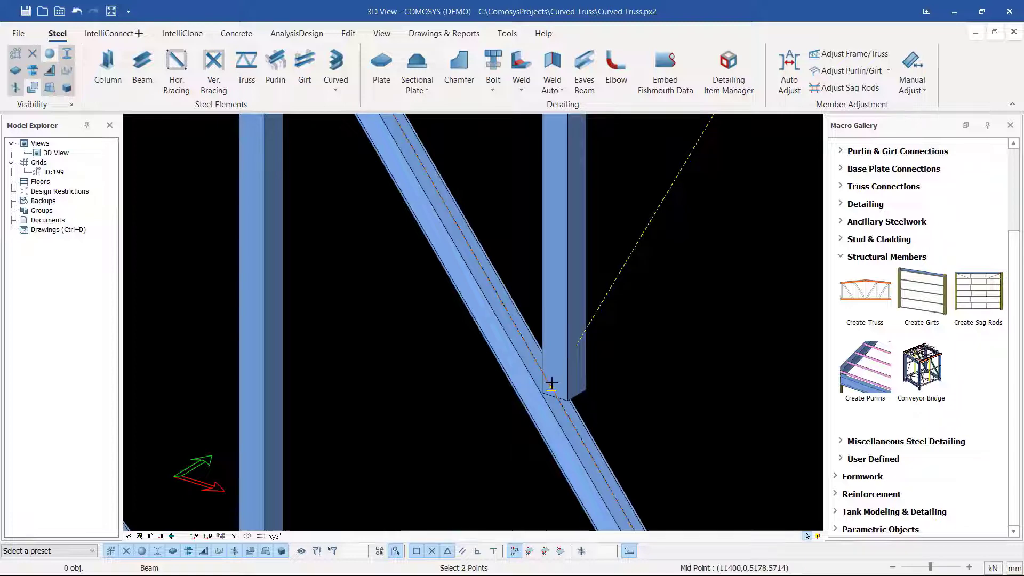
# Step: Create a short diagonal beam from the fourth panel diagonal's midpoint up to the top chord node at the fourth full-height vertical line
pyautogui.scroll(-5, 551, 383)
pyautogui.scroll(5, 602, 279)
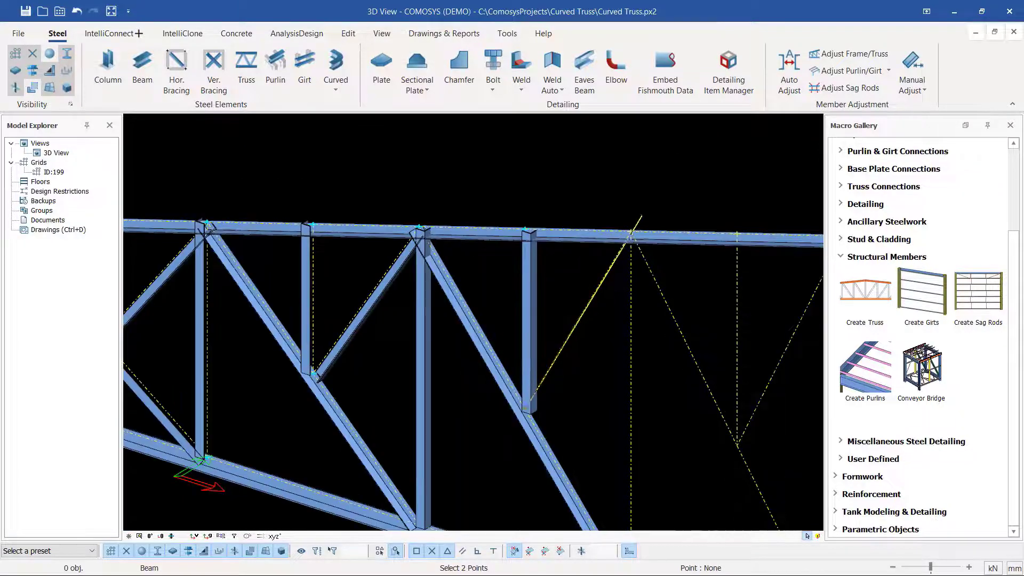
pyautogui.scroll(4, 602, 279)
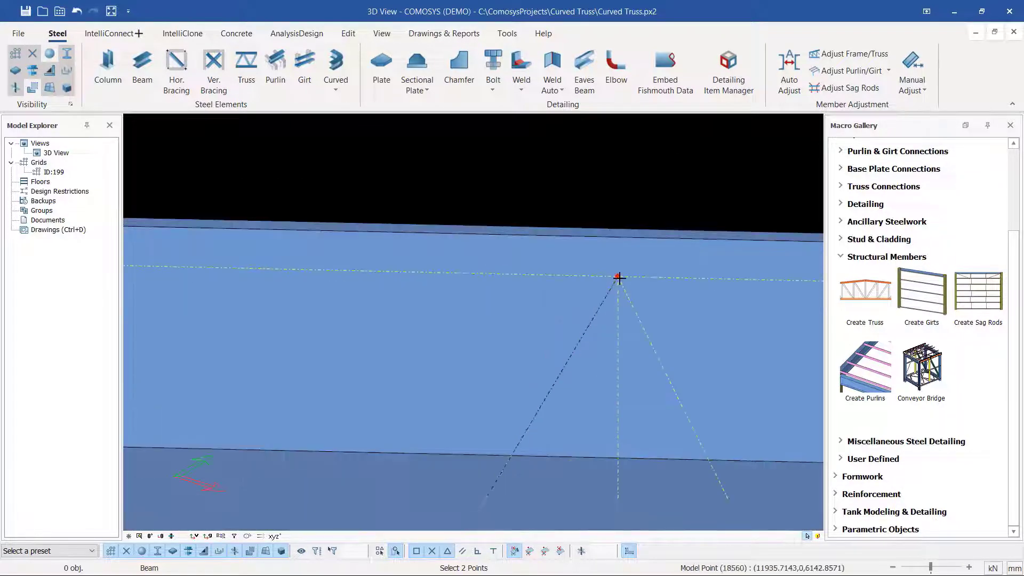
pyautogui.scroll(-5, 619, 278)
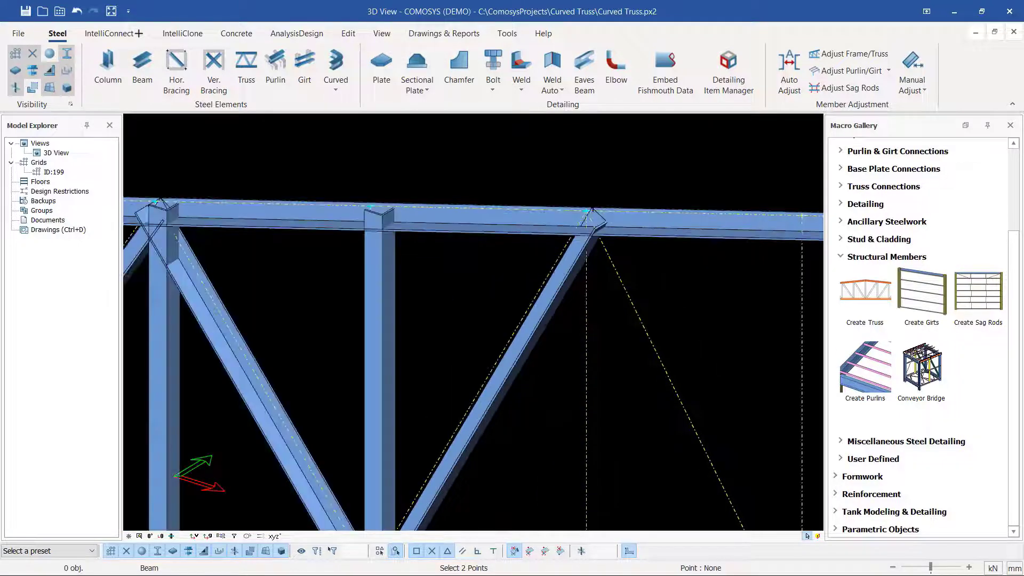
# Step: Create a beam along the fourth full-height vertical, from the top chord node down to the fourth bottom chord node
pyautogui.scroll(5, 593, 211)
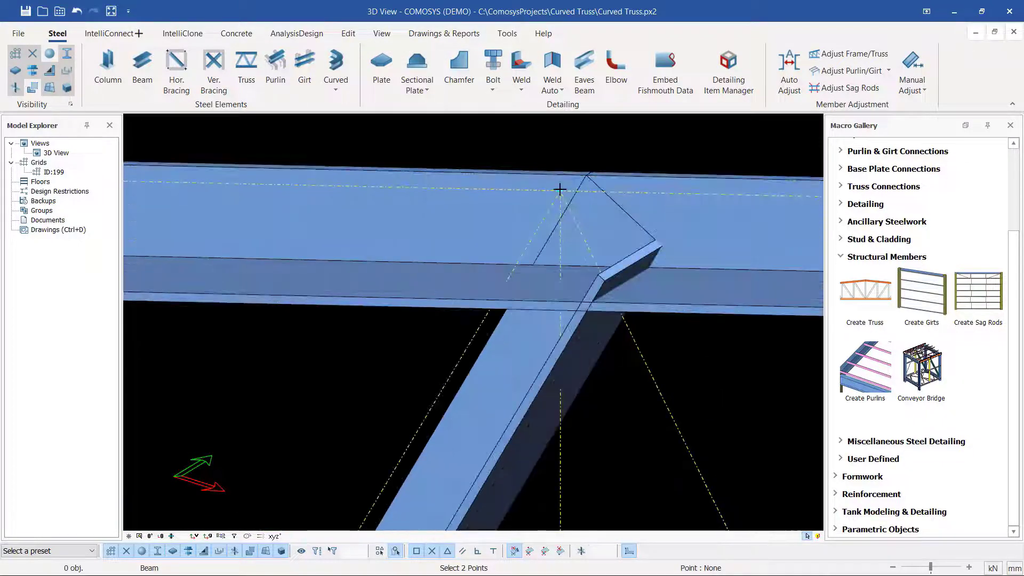
pyautogui.scroll(-5, 560, 190)
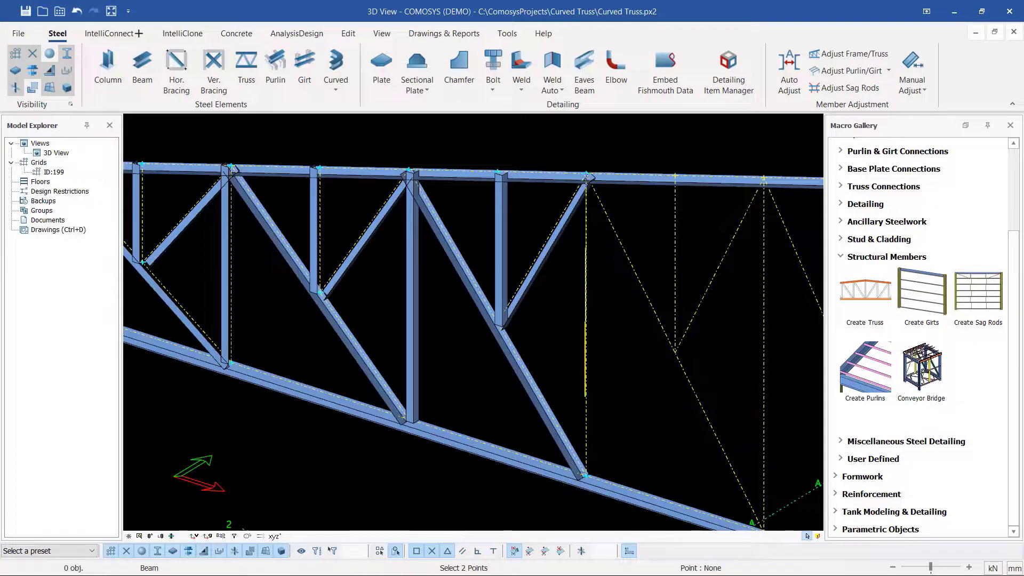
pyautogui.scroll(5, 585, 474)
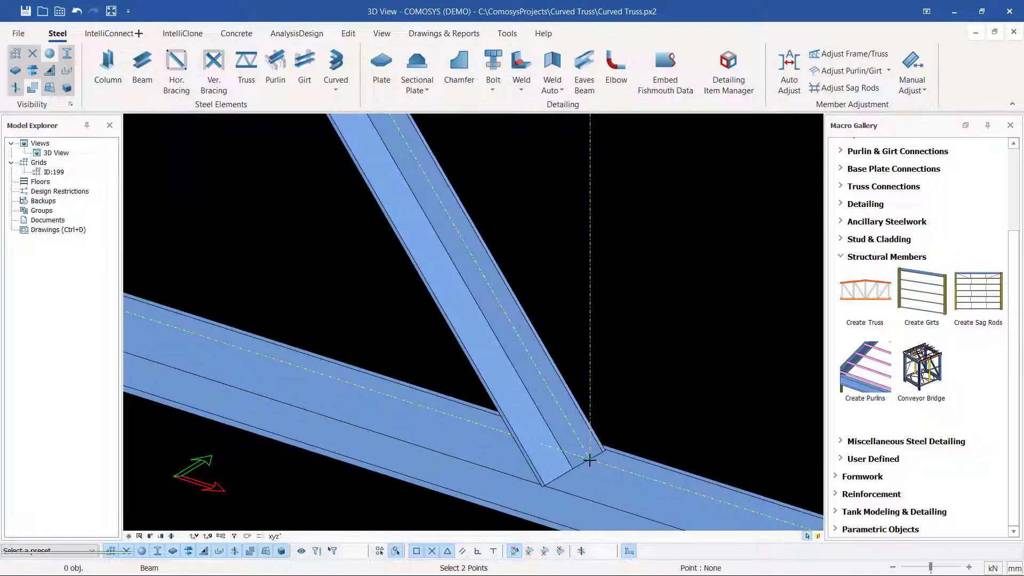
pyautogui.scroll(-5, 590, 460)
# Step: Create a beam along the fifth panel's long diagonal, from the top chord node at the fourth full-height vertical down to the fifth bottom chord node
pyautogui.scroll(3, 532, 163)
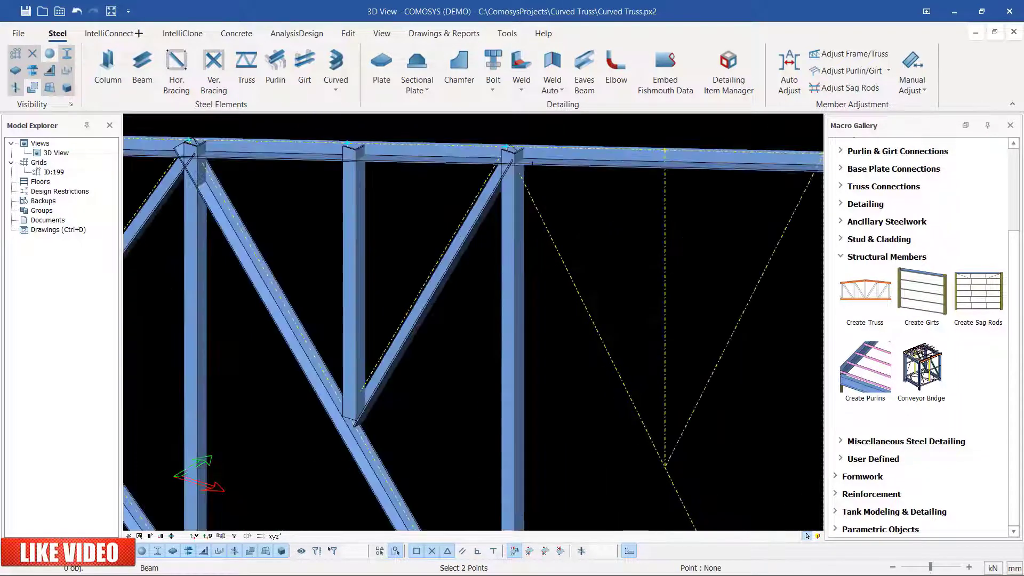
pyautogui.scroll(5, 507, 149)
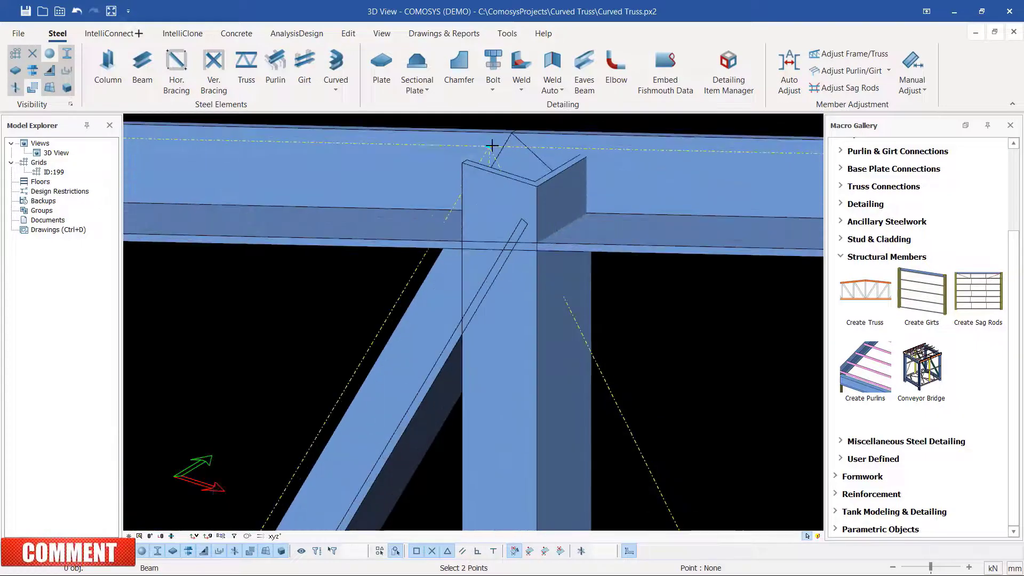
pyautogui.scroll(-5, 492, 146)
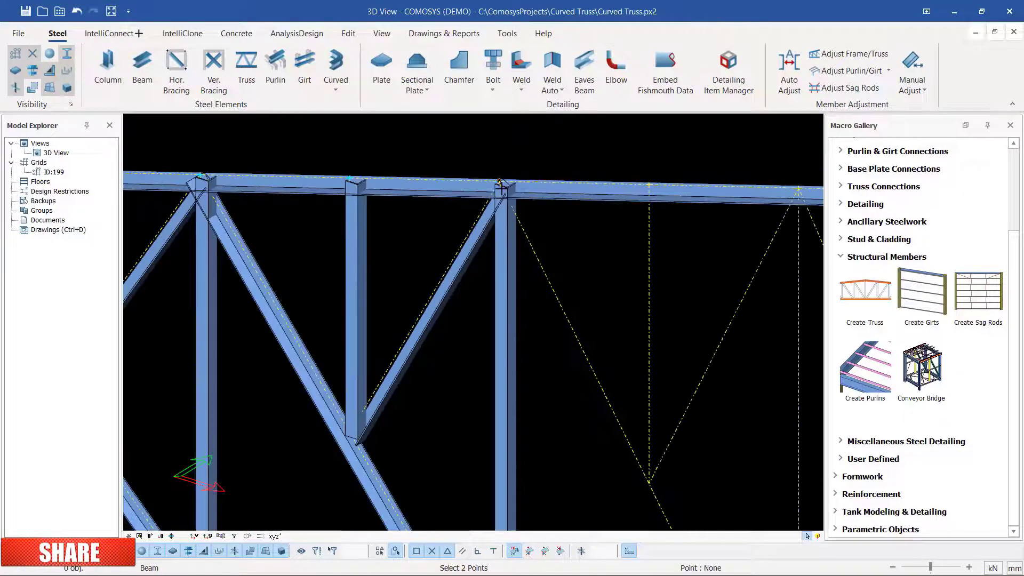
pyautogui.scroll(-5, 502, 187)
pyautogui.scroll(6, 634, 441)
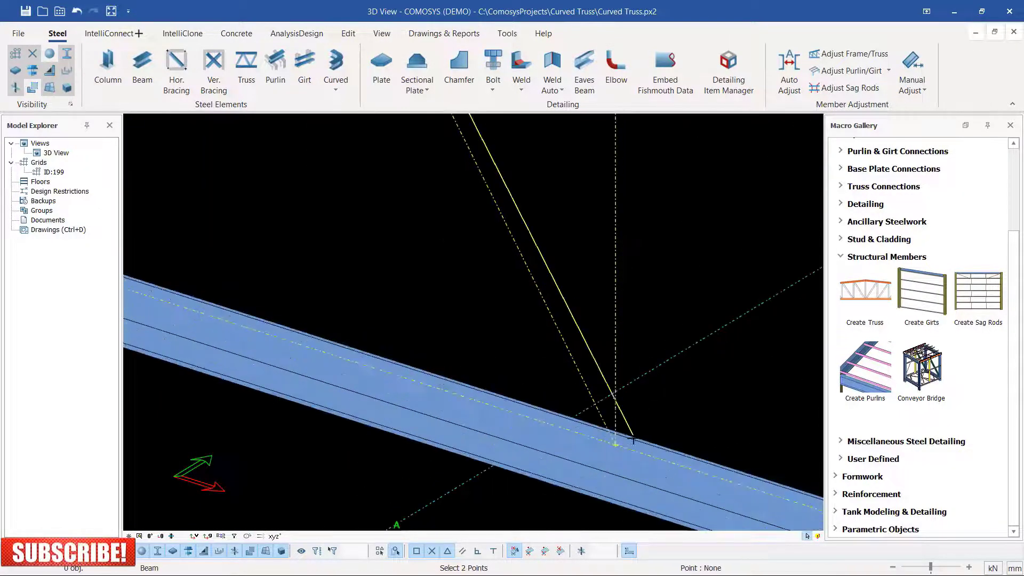
pyautogui.scroll(3, 616, 443)
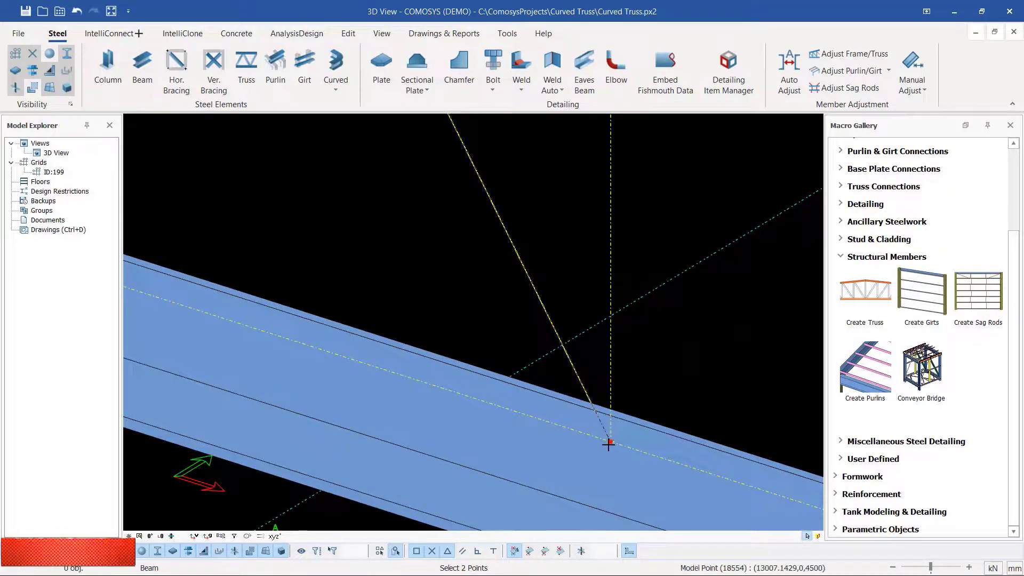
pyautogui.scroll(-6, 609, 443)
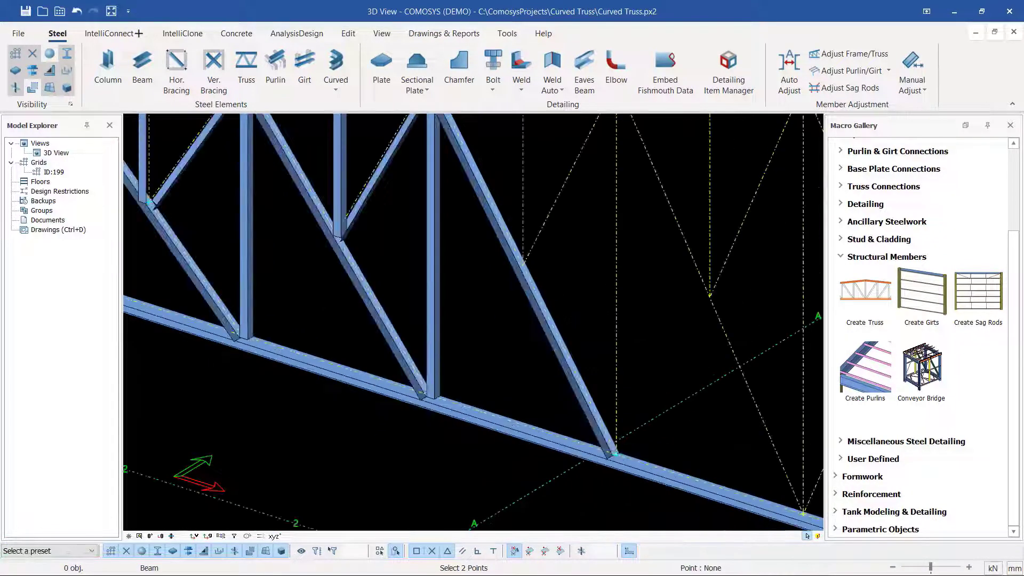
# Step: Create a short vertical beam from the fifth panel diagonal's midpoint up to the top chord node above it, and interrupt the extra beam placement
pyautogui.scroll(6, 529, 256)
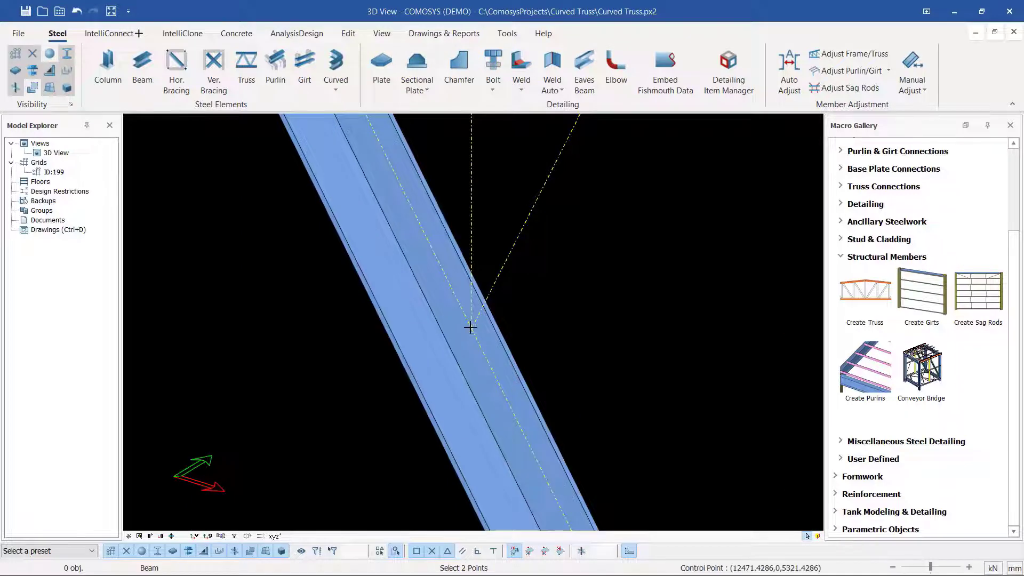
pyautogui.scroll(-6, 470, 327)
pyautogui.scroll(6, 492, 217)
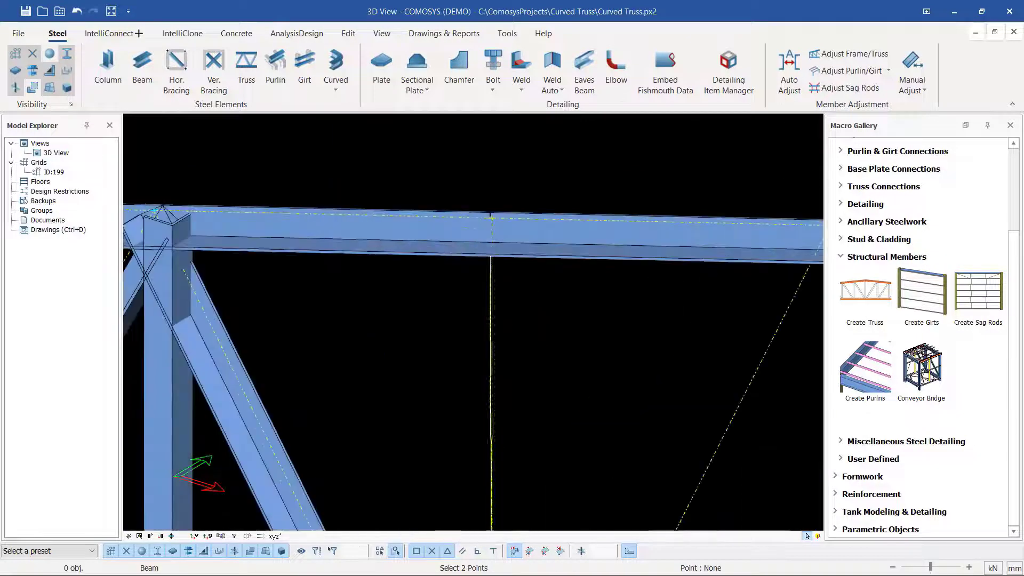
pyautogui.scroll(3, 491, 218)
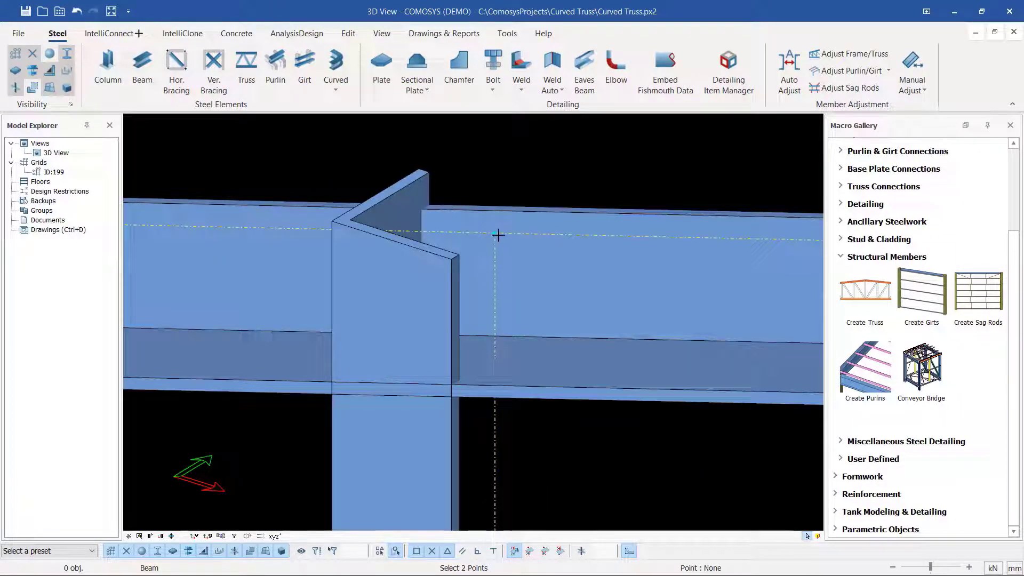
pyautogui.scroll(-4, 494, 233)
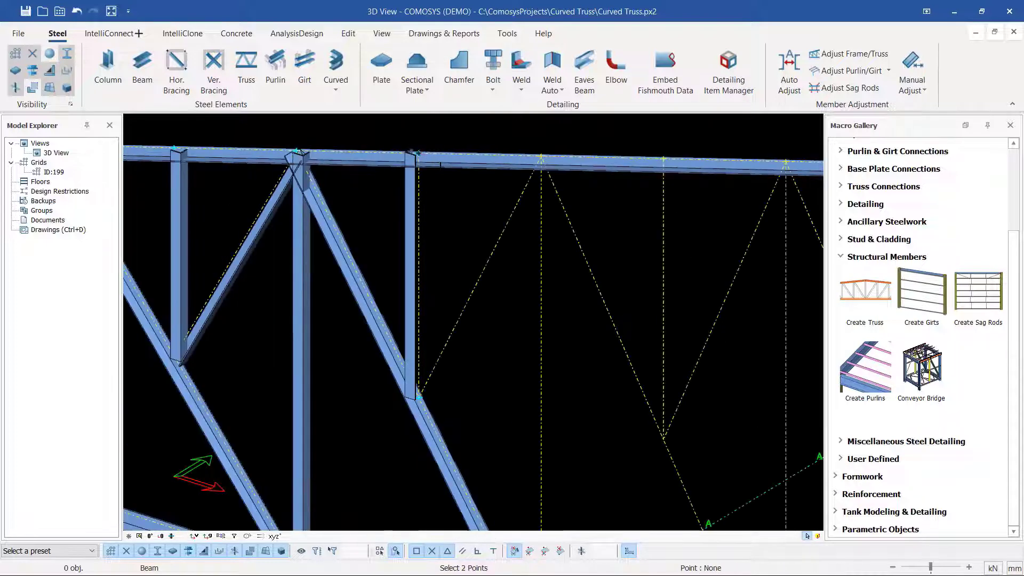
pyautogui.rightClick(446, 202)
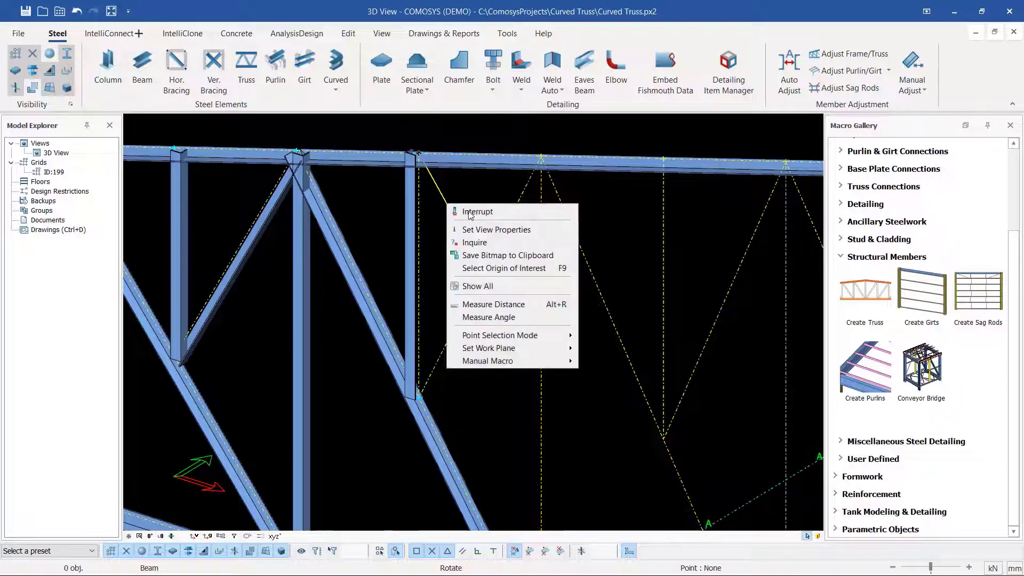
pyautogui.click(469, 210)
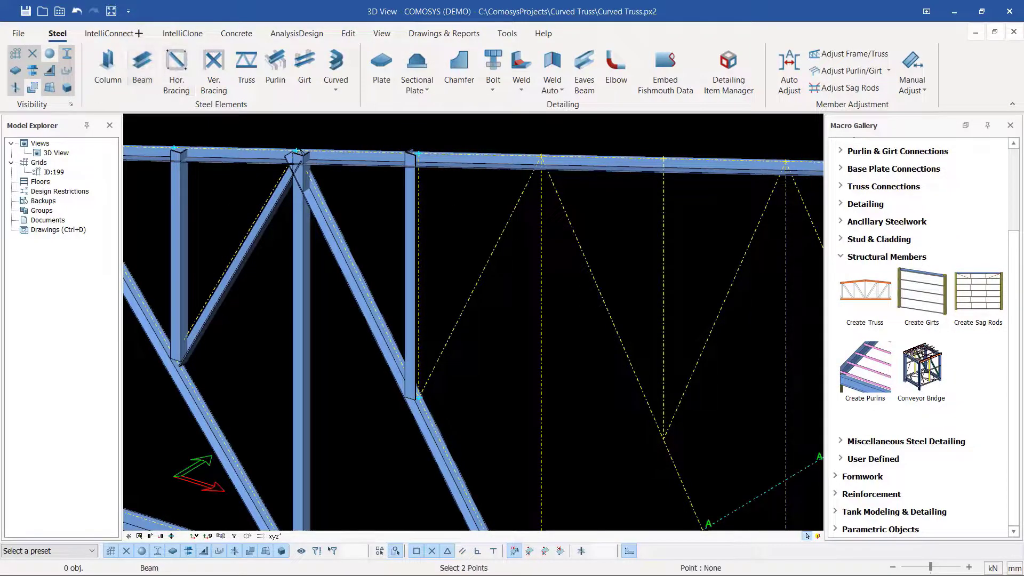
# Step: Create a short diagonal beam from the fifth panel diagonal's midpoint up to the top chord node at the fifth full-height vertical line
pyautogui.scroll(5, 419, 398)
pyautogui.click(423, 378)
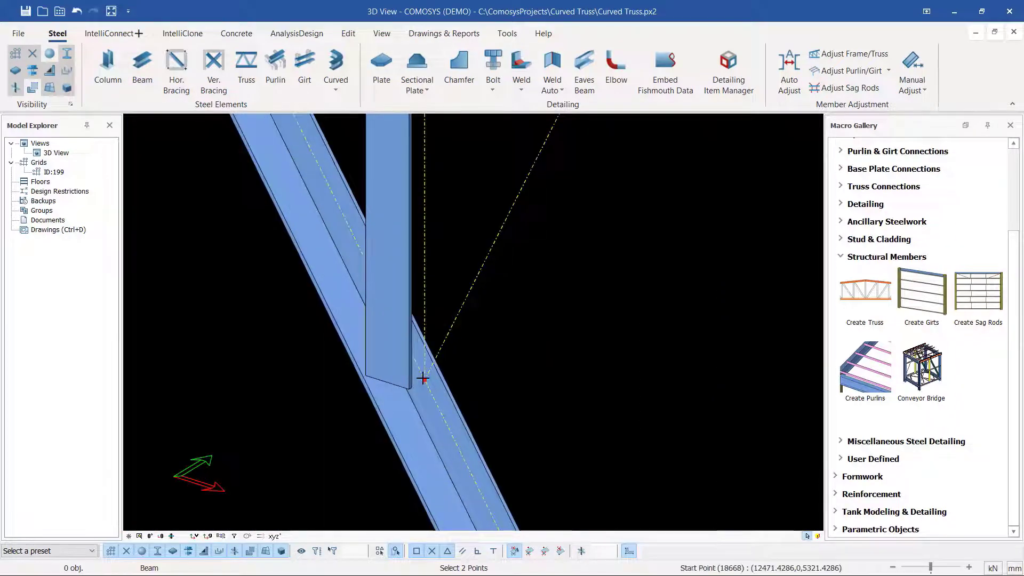
pyautogui.scroll(-8, 415, 403)
pyautogui.scroll(5, 518, 276)
pyautogui.scroll(3, 486, 343)
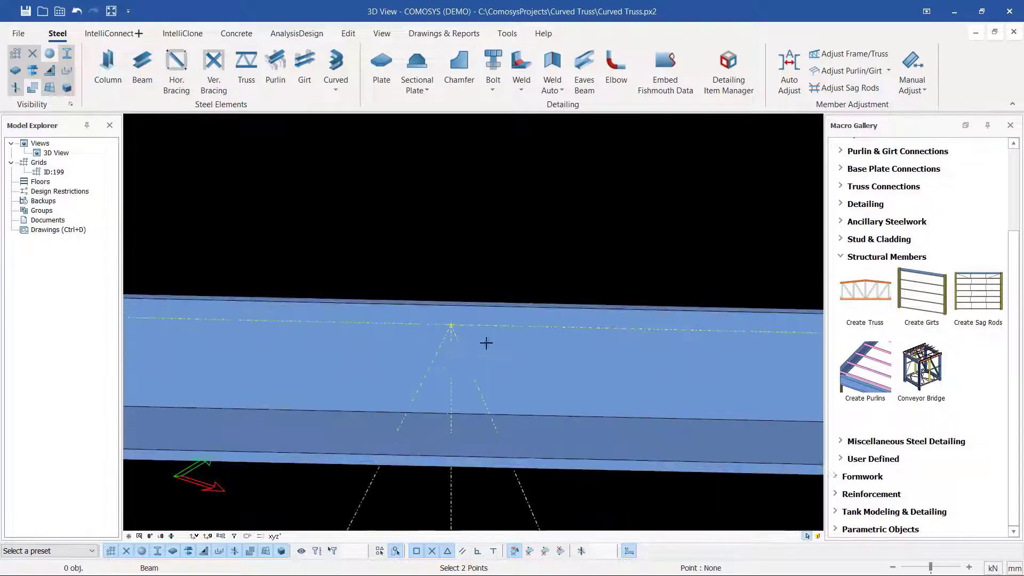
pyautogui.click(451, 325)
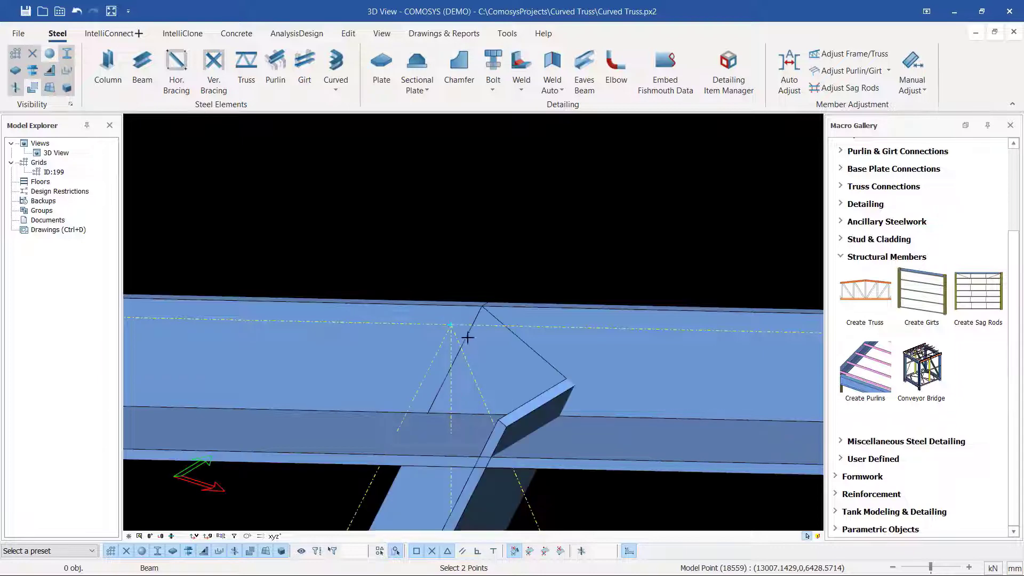
# Step: Create a beam along the fifth full-height vertical, from the top chord node down to the fifth bottom chord node
pyautogui.scroll(-8, 451, 326)
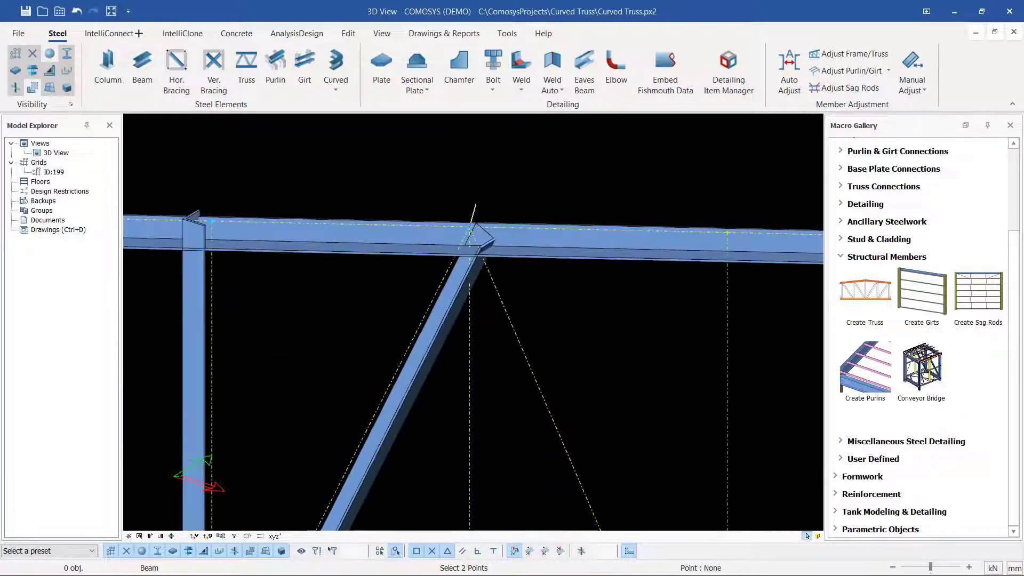
pyautogui.scroll(6, 541, 332)
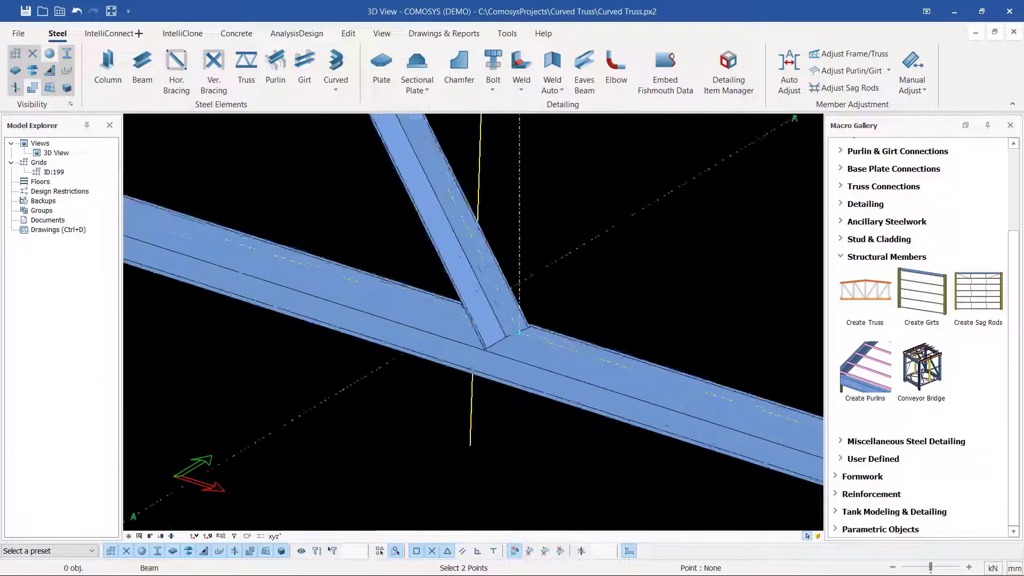
pyautogui.click(527, 304)
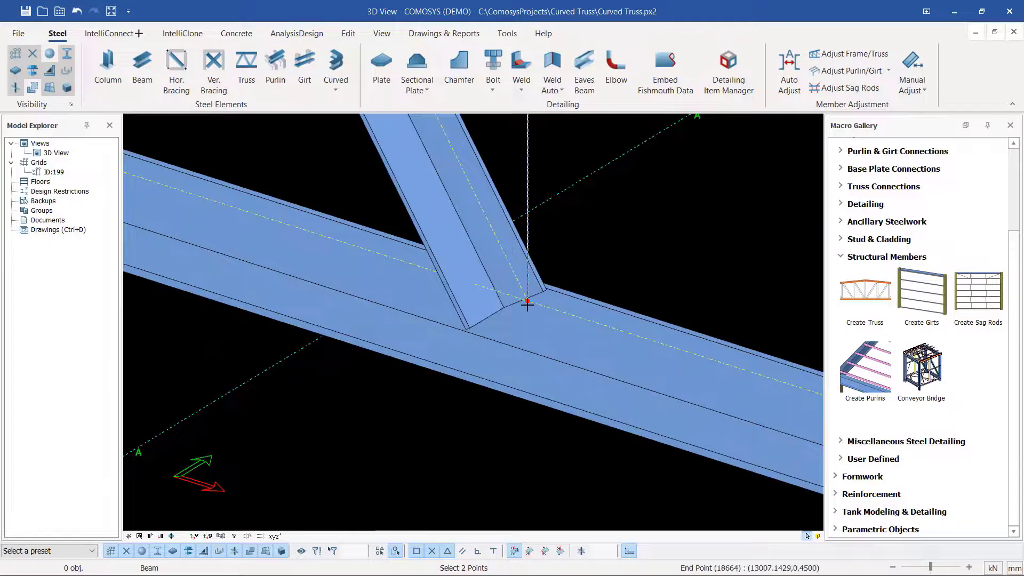
# Step: Create a beam along the sixth panel's long diagonal, from the top chord node at the fifth full-height vertical down to the sixth bottom chord node
pyautogui.scroll(-5, 509, 277)
pyautogui.scroll(6, 509, 277)
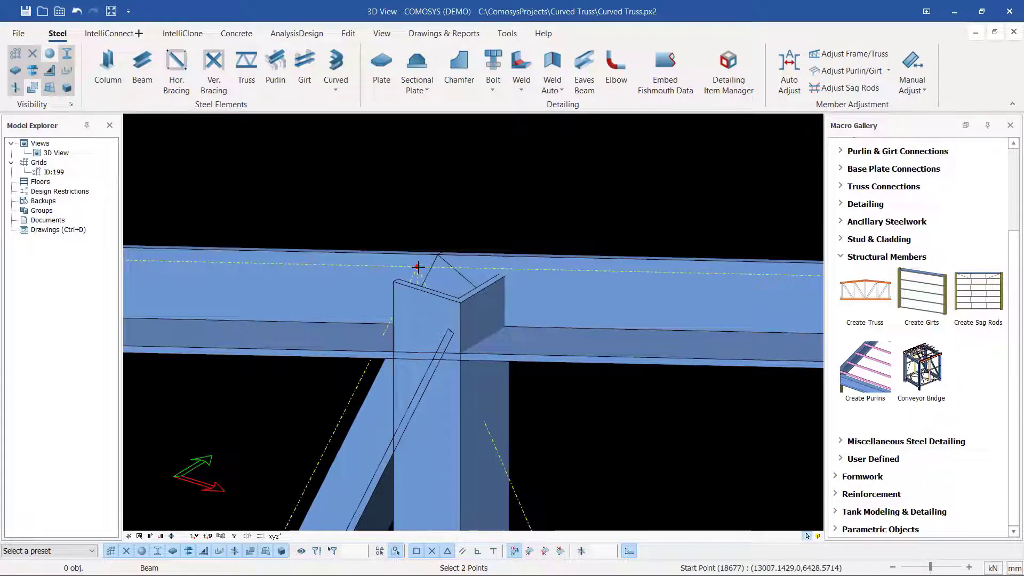
pyautogui.scroll(-5, 417, 267)
pyautogui.scroll(5, 567, 527)
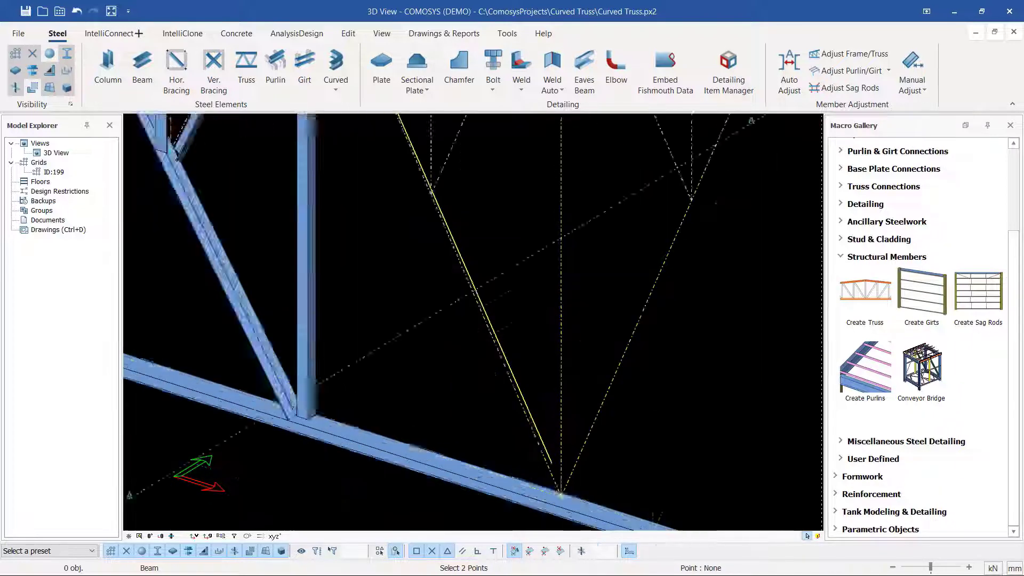
pyautogui.scroll(-3, 567, 526)
pyautogui.scroll(4, 555, 504)
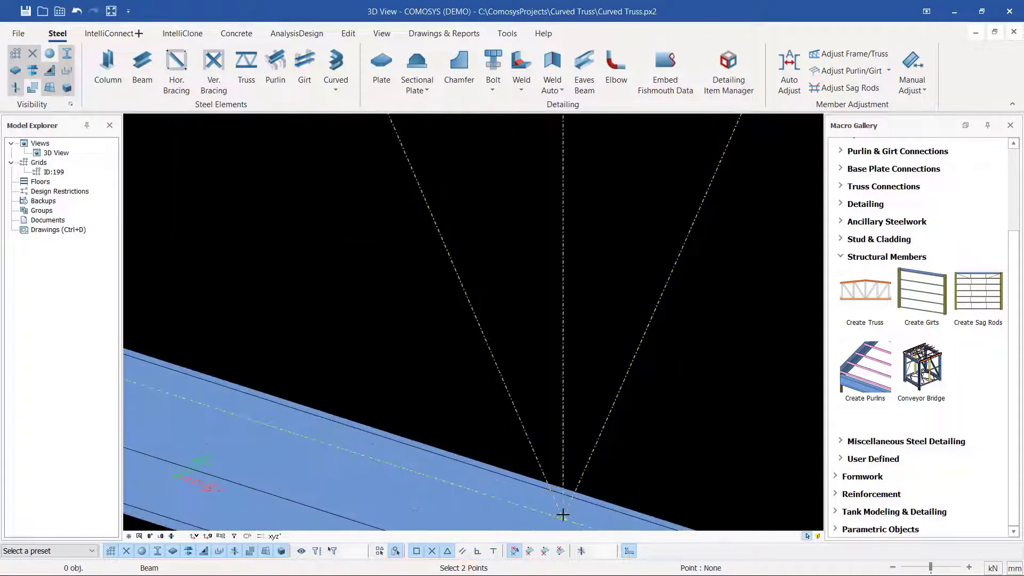
pyautogui.scroll(-6, 563, 515)
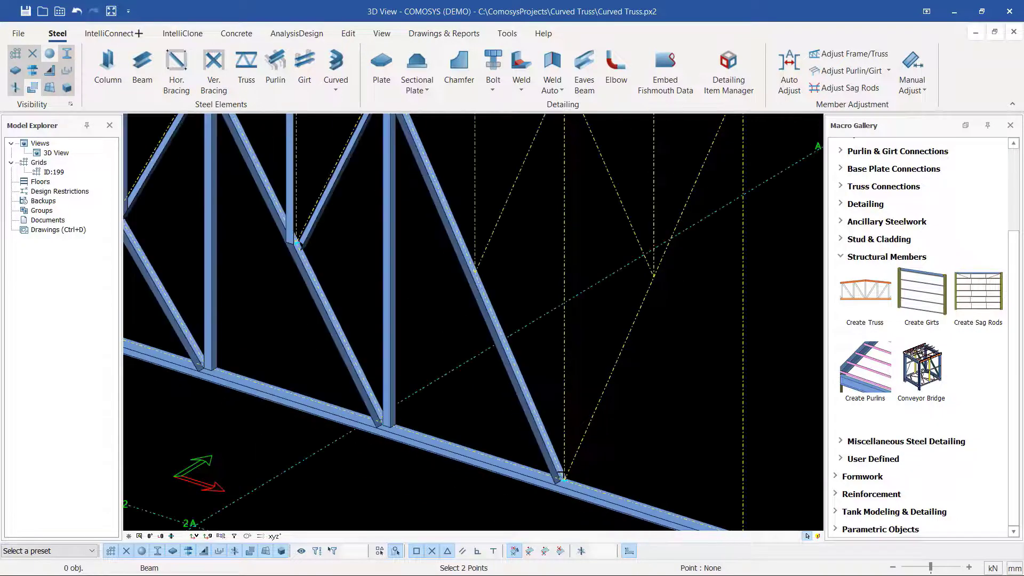
# Step: Create a short vertical beam from the sixth panel diagonal's midpoint up to the top chord node above it, and interrupt the extra beam placement
pyautogui.scroll(6, 563, 475)
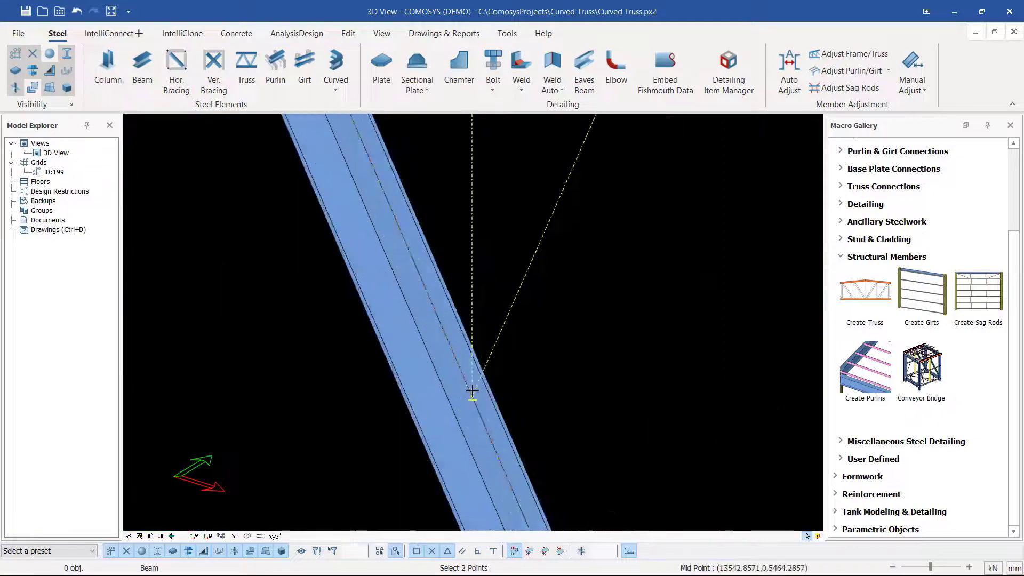
pyautogui.scroll(2, 472, 390)
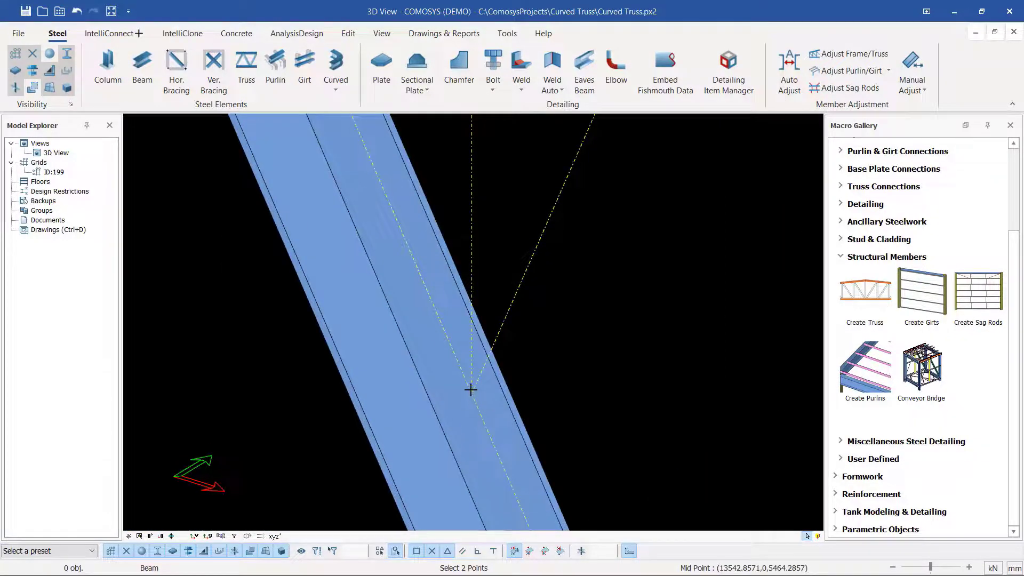
pyautogui.scroll(-5, 472, 392)
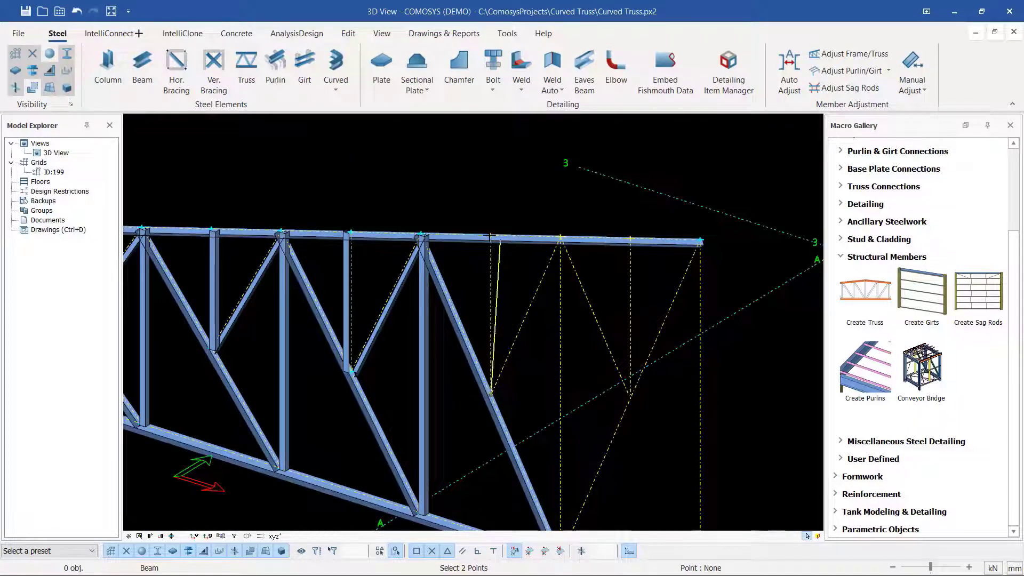
pyautogui.scroll(8, 490, 236)
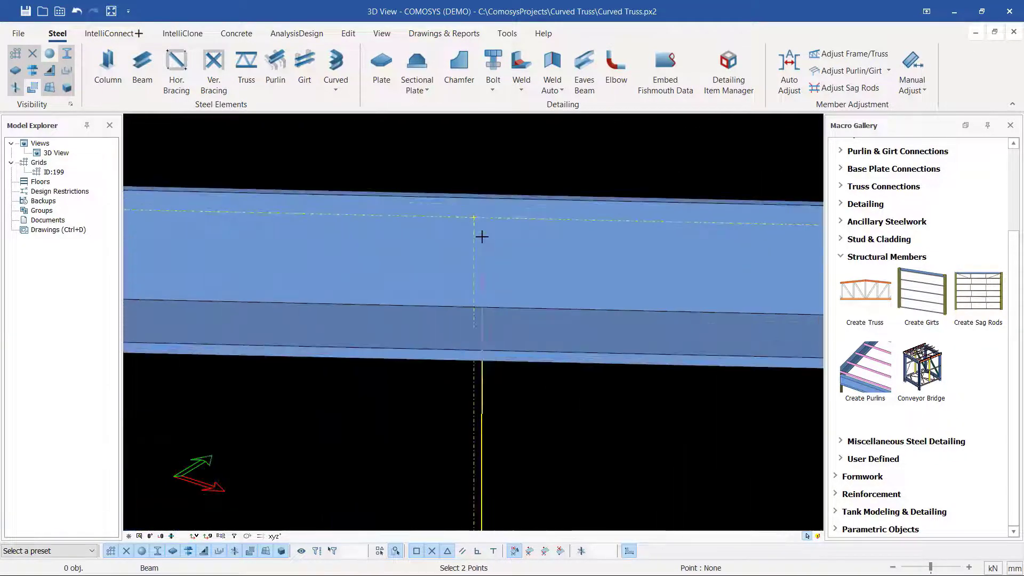
pyautogui.scroll(2, 478, 229)
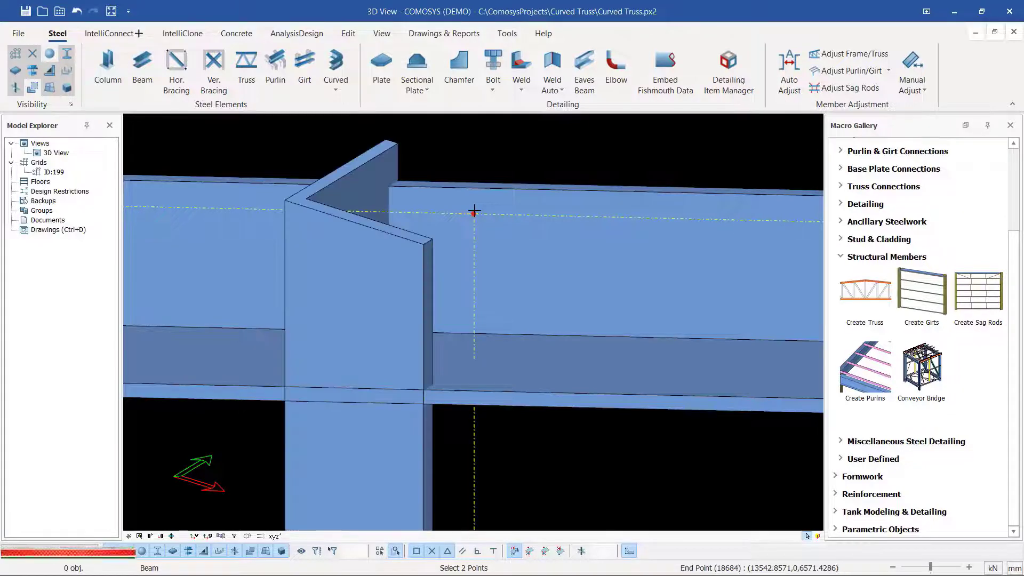
pyautogui.scroll(-3, 474, 212)
pyautogui.rightClick(540, 175)
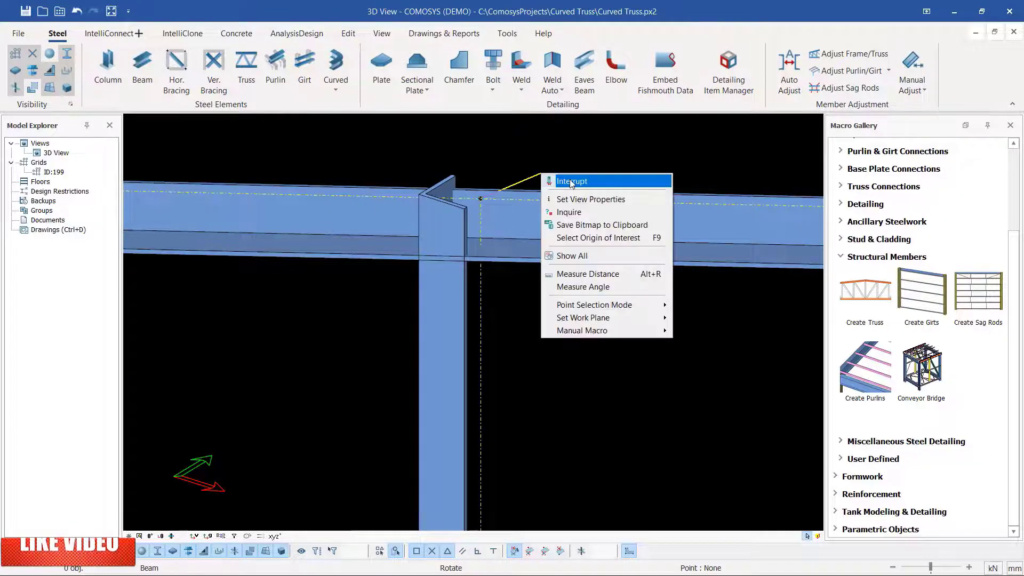
pyautogui.click(554, 181)
pyautogui.scroll(-2, 528, 248)
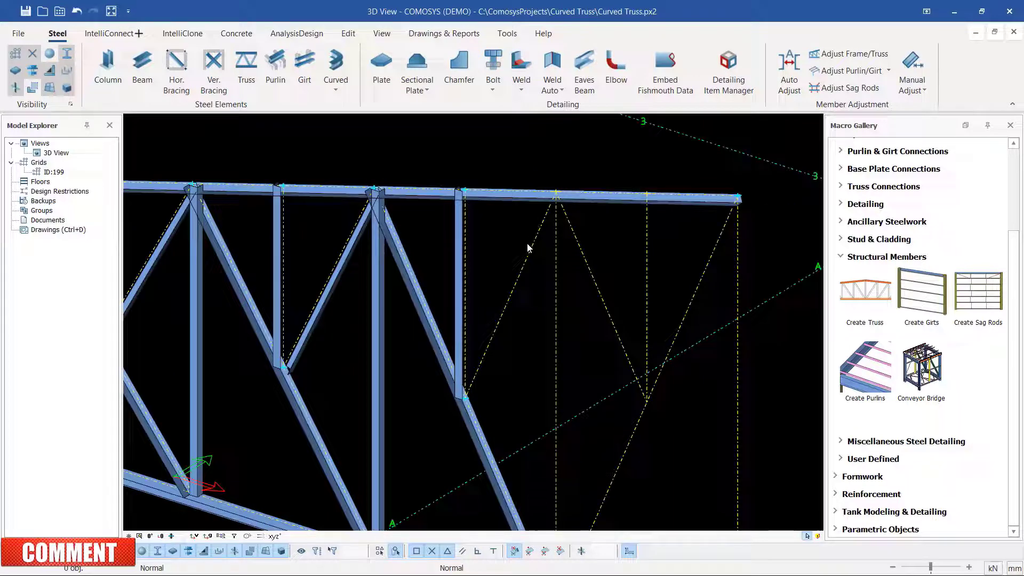
# Step: Create a short diagonal beam from the sixth panel diagonal's midpoint up to the top chord node at the sixth full-height vertical line
pyautogui.click(142, 69)
pyautogui.scroll(5, 466, 398)
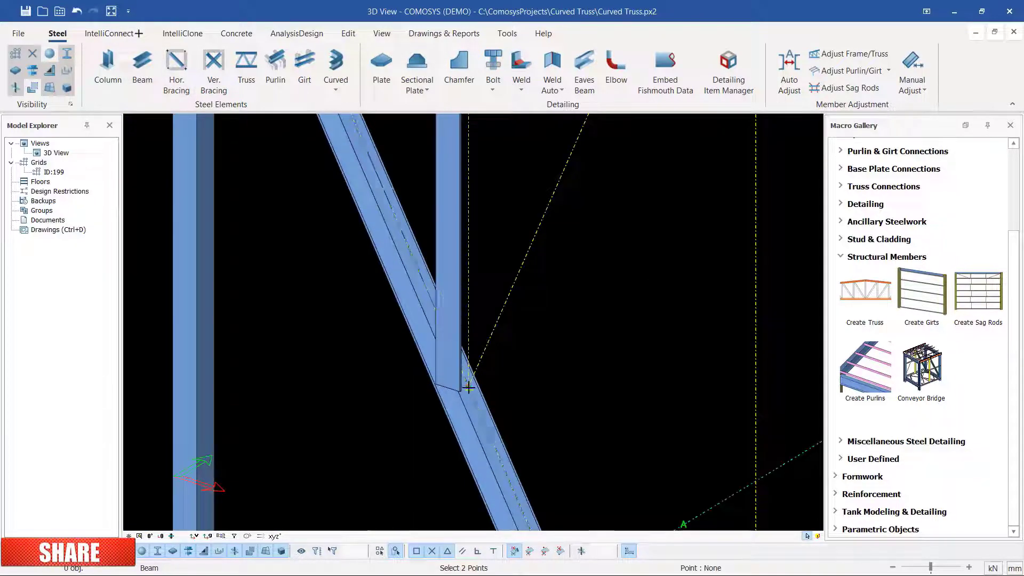
pyautogui.click(468, 388)
pyautogui.scroll(-5, 450, 451)
pyautogui.scroll(3, 517, 341)
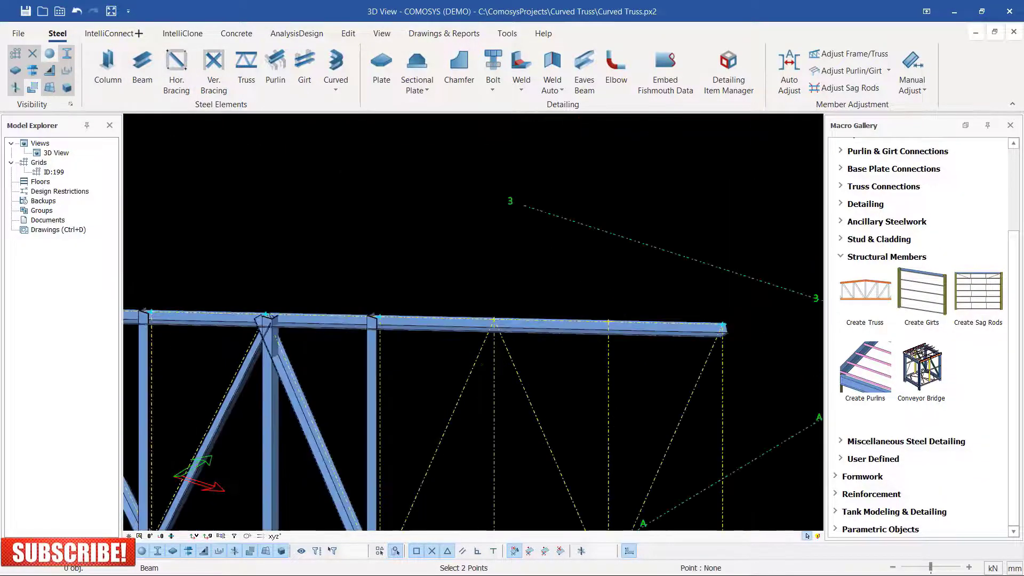
pyautogui.scroll(3, 506, 331)
pyautogui.click(495, 316)
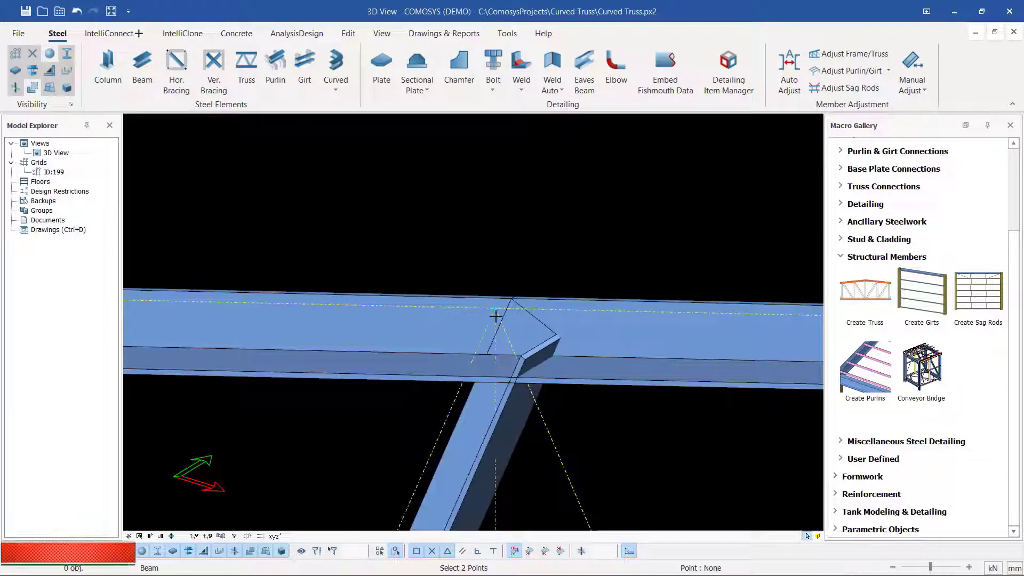
# Step: Create a beam along the sixth full-height vertical, from the top chord node down to the sixth bottom chord node, and end the beam placement
pyautogui.scroll(-5, 493, 309)
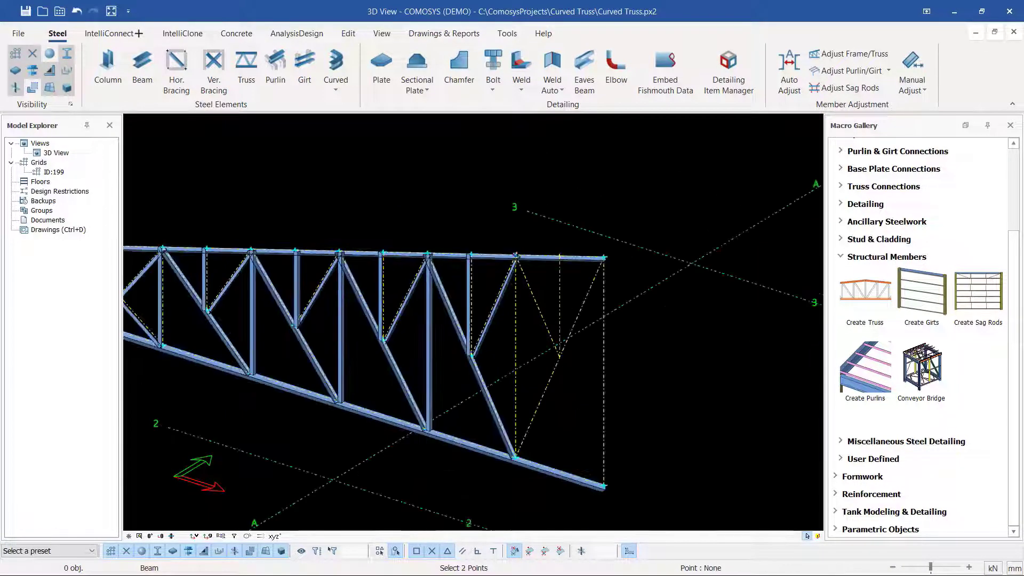
pyautogui.scroll(5, 526, 451)
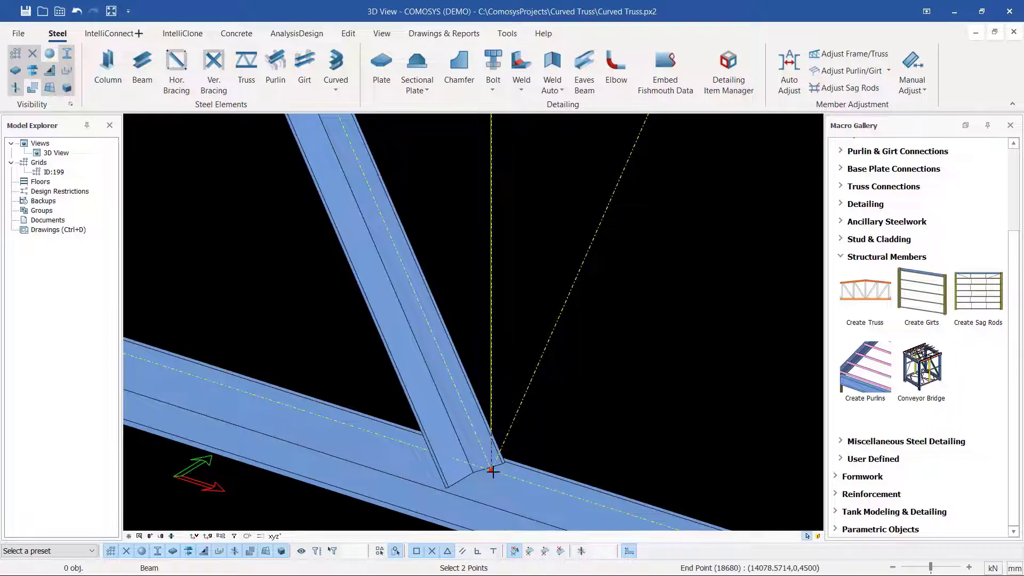
pyautogui.click(516, 458)
pyautogui.scroll(2, 491, 466)
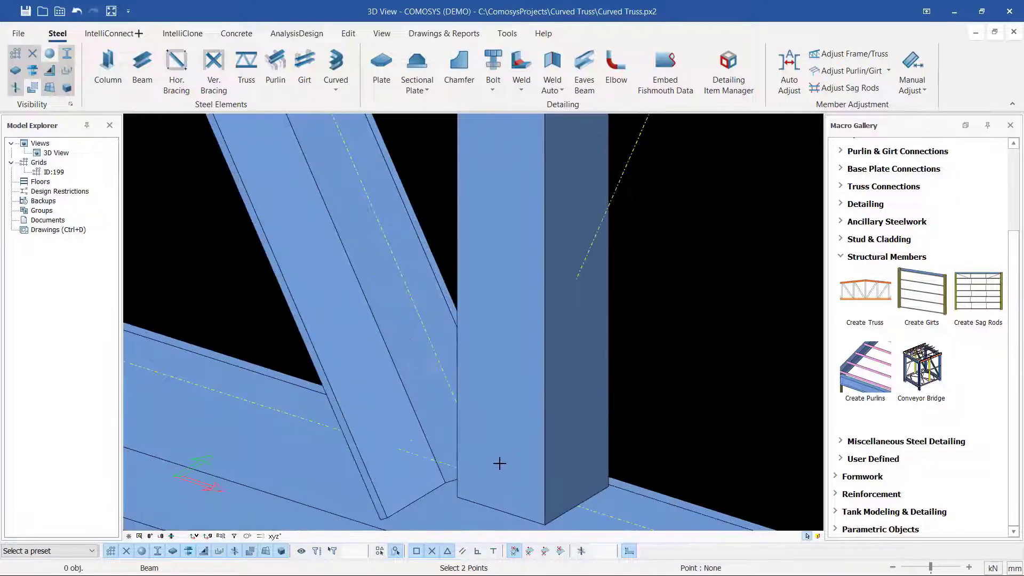
pyautogui.rightClick(686, 308)
pyautogui.click(701, 314)
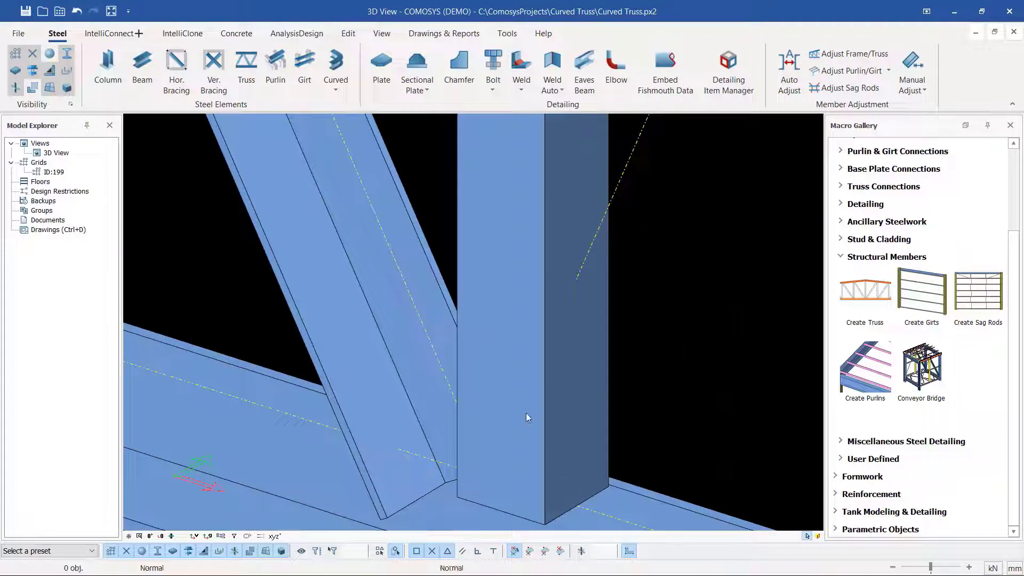
# Step: Examine the joint at the sixth bottom chord node from other angles to find the construction-line intersection beside the vertical
pyautogui.click(448, 466)
pyautogui.keyDown('ctrl'); pyautogui.moveTo(448, 466); pyautogui.dragTo(480, 494, button='middle'); pyautogui.keyUp('ctrl')
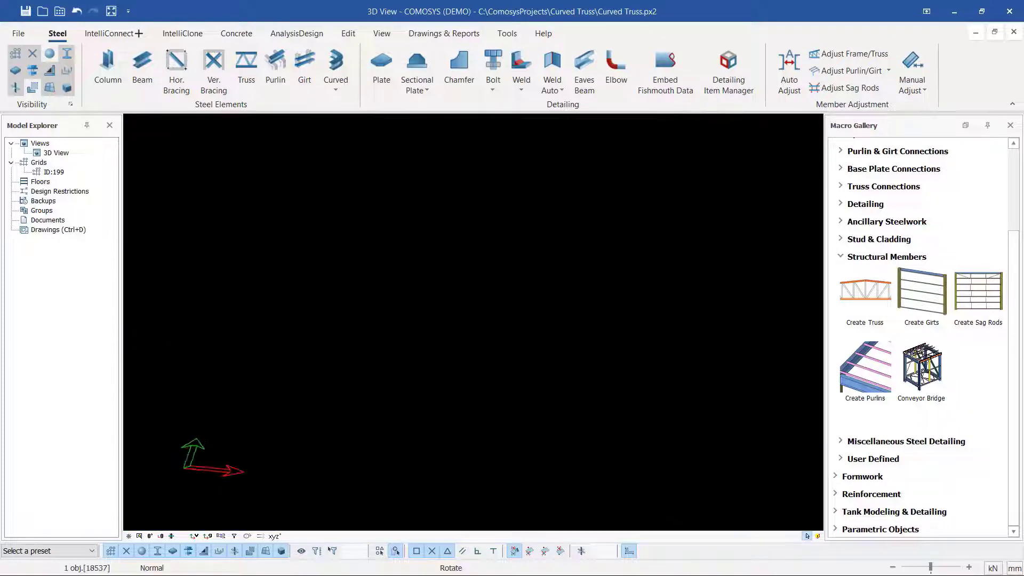
pyautogui.scroll(-5, 478, 456)
pyautogui.scroll(5, 581, 353)
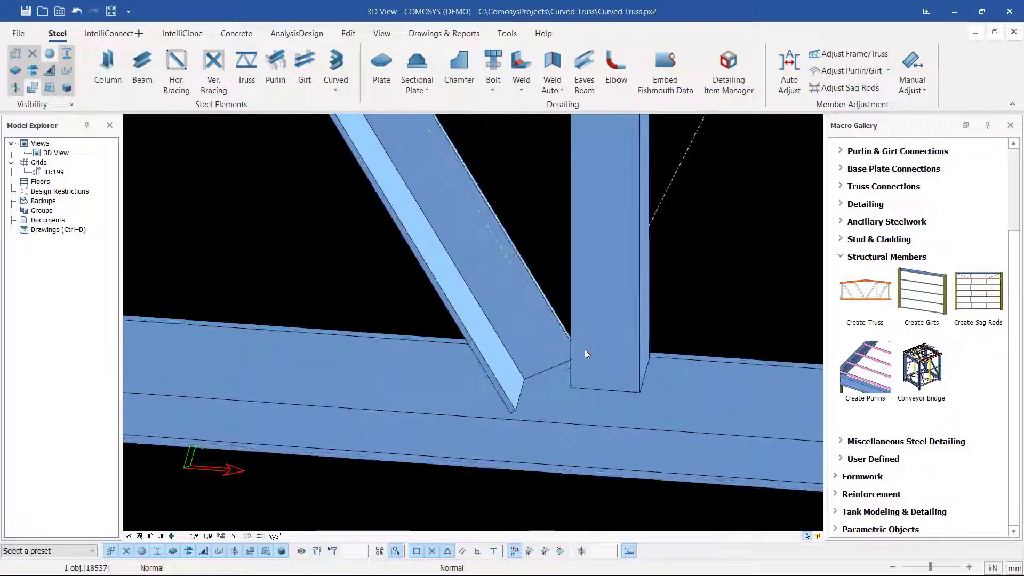
pyautogui.keyDown('ctrl'); pyautogui.moveTo(553, 375); pyautogui.dragTo(556, 422, button='middle'); pyautogui.keyUp('ctrl')
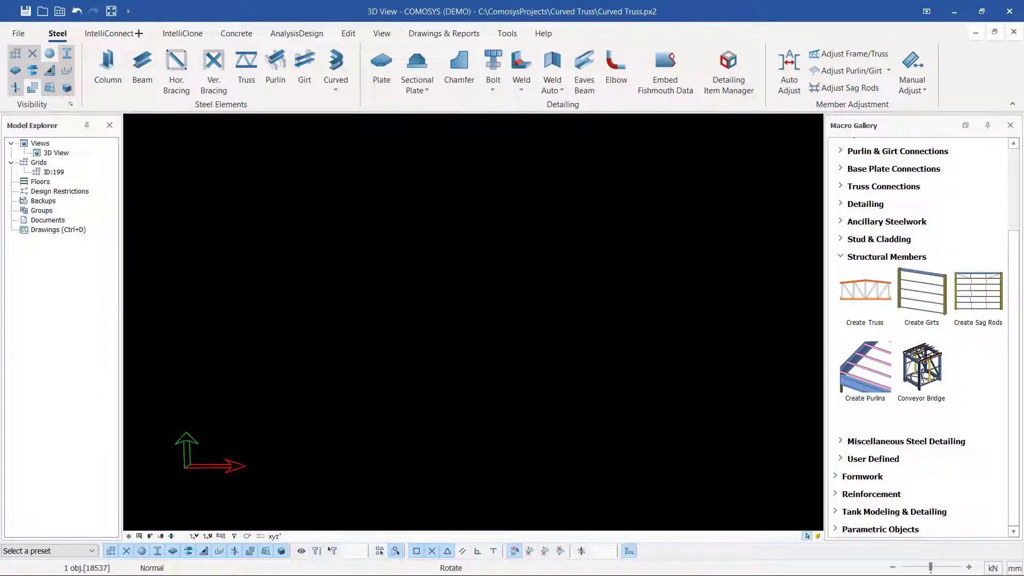
pyautogui.scroll(5, 578, 317)
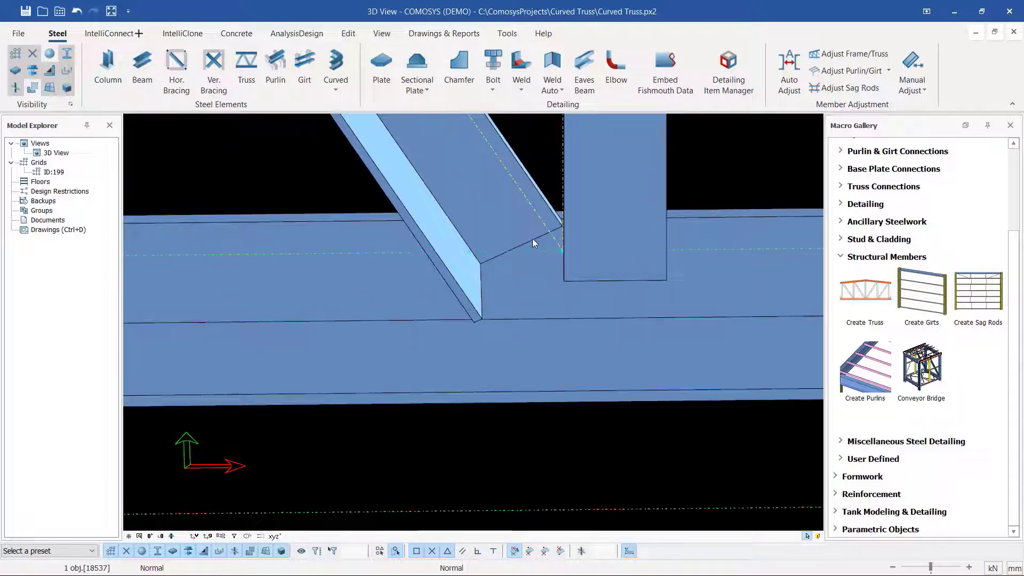
pyautogui.click(534, 239)
pyautogui.keyDown('ctrl'); pyautogui.moveTo(543, 237); pyautogui.dragTo(553, 237, button='middle'); pyautogui.keyUp('ctrl')
pyautogui.scroll(-5, 527, 401)
pyautogui.scroll(6, 497, 219)
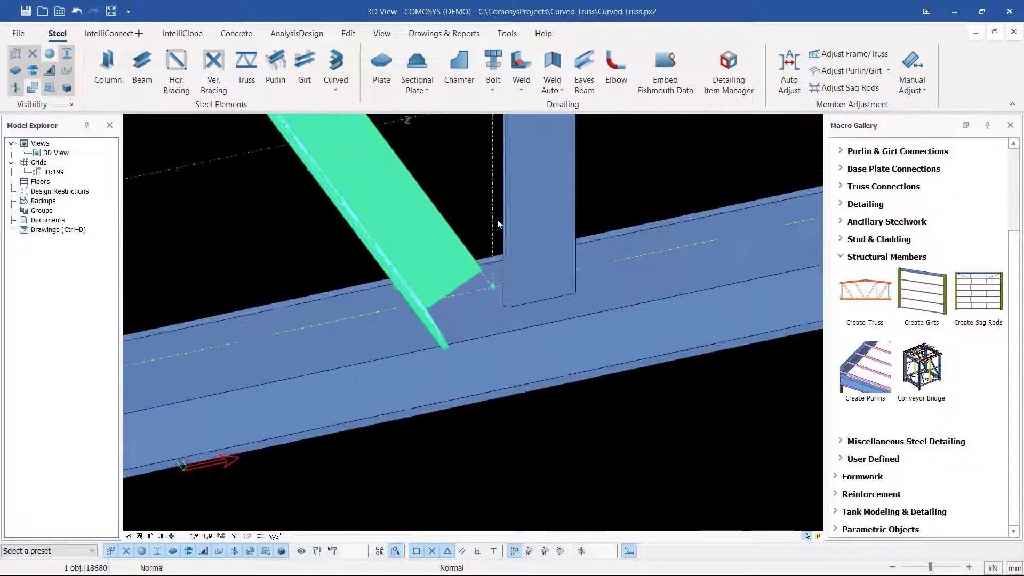
pyautogui.click(756, 149)
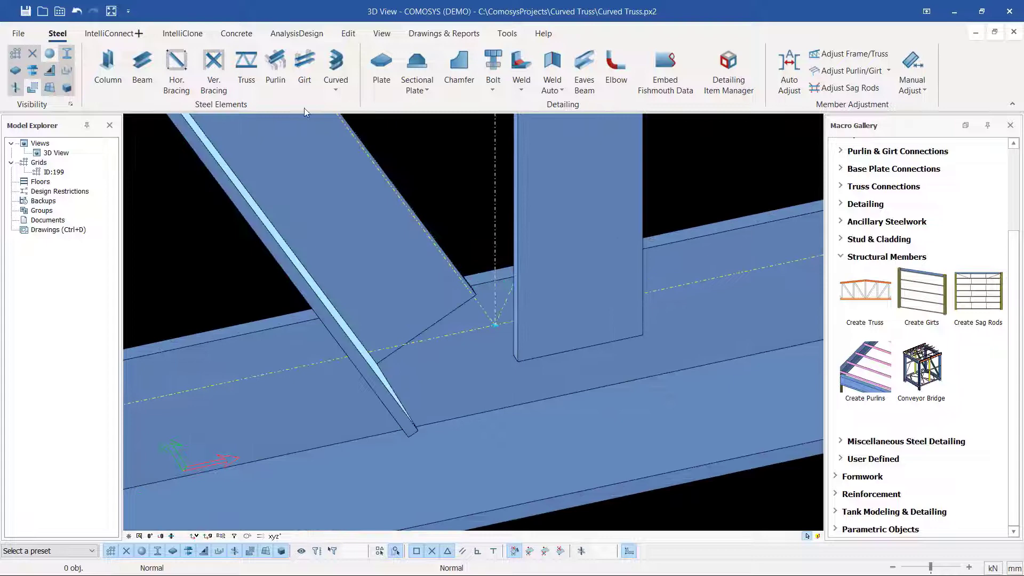
# Step: Create a beam along the last panel's long diagonal, from the sixth bottom chord node up to the top chord's free end
pyautogui.click(141, 67)
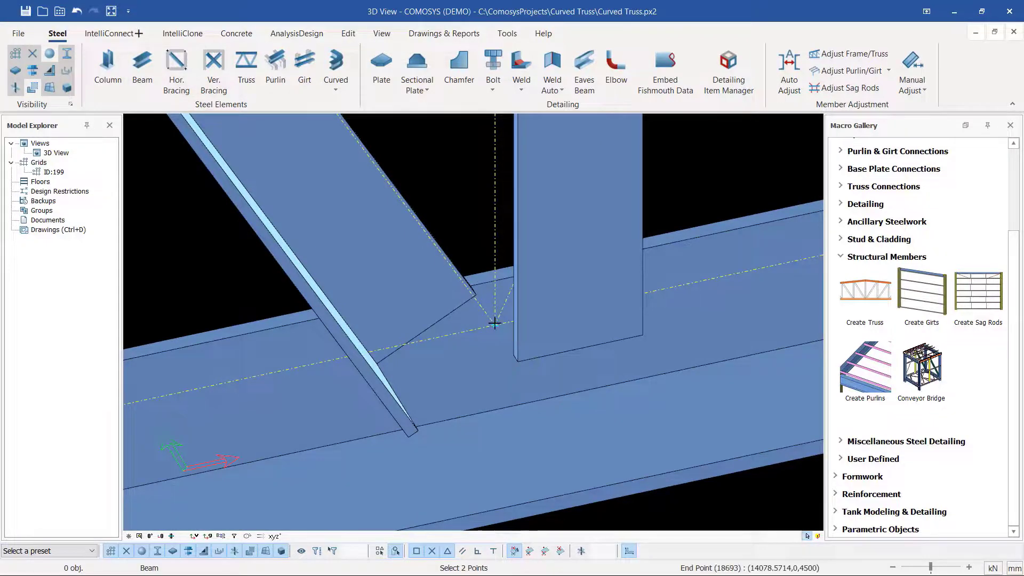
pyautogui.click(495, 323)
pyautogui.scroll(-6, 495, 323)
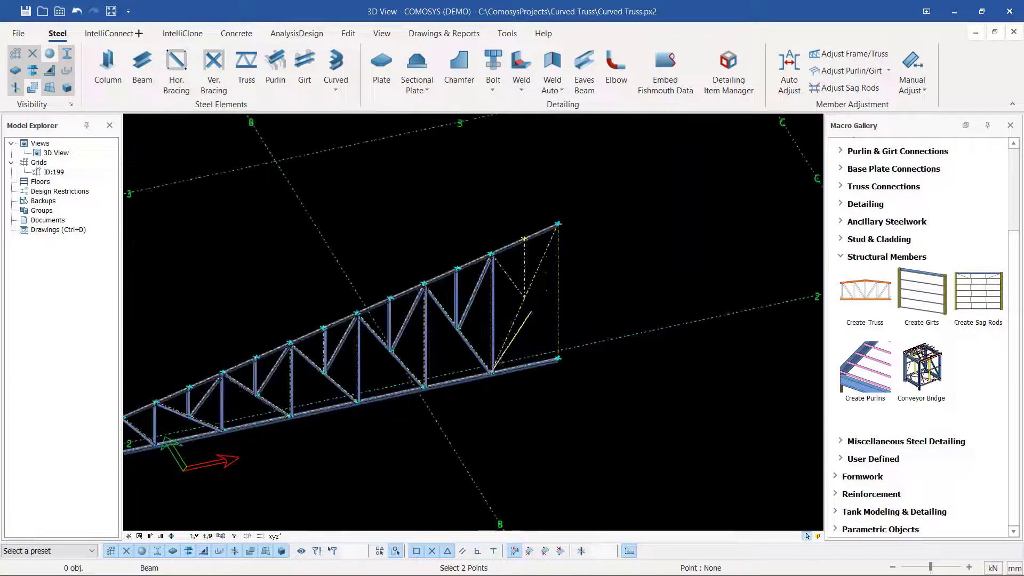
pyautogui.scroll(3, 566, 222)
pyautogui.scroll(5, 561, 185)
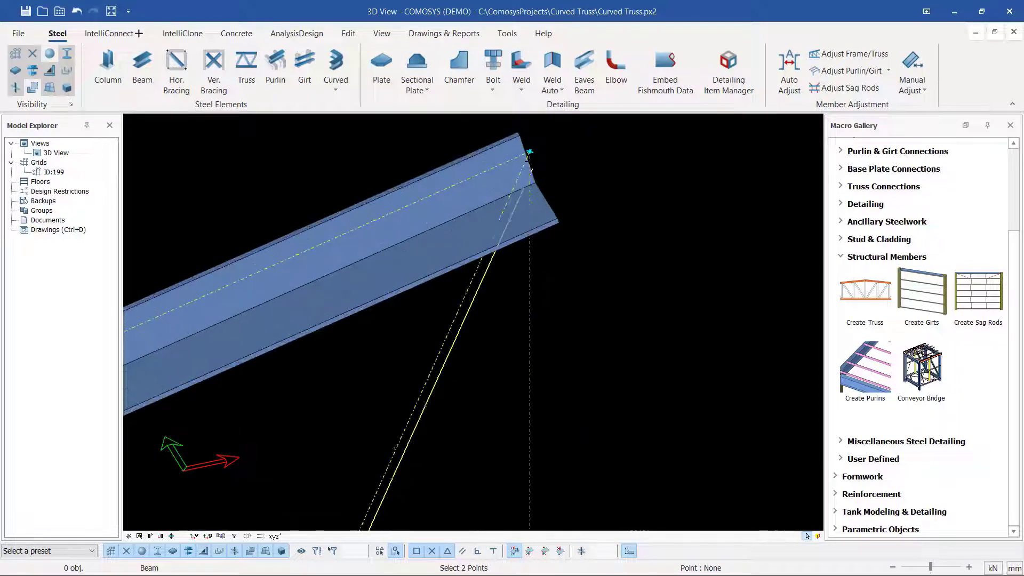
pyautogui.scroll(-5, 530, 152)
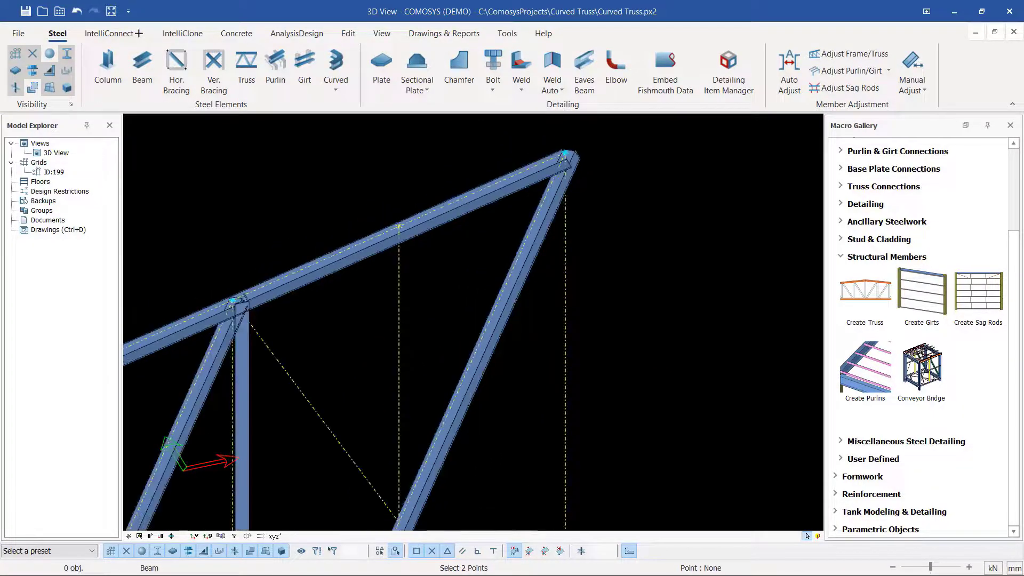
# Step: Create a short diagonal beam from the top chord node at the sixth full-height vertical down to the last panel diagonal's midpoint
pyautogui.scroll(3, 416, 203)
pyautogui.scroll(-4, 416, 203)
pyautogui.scroll(4, 335, 205)
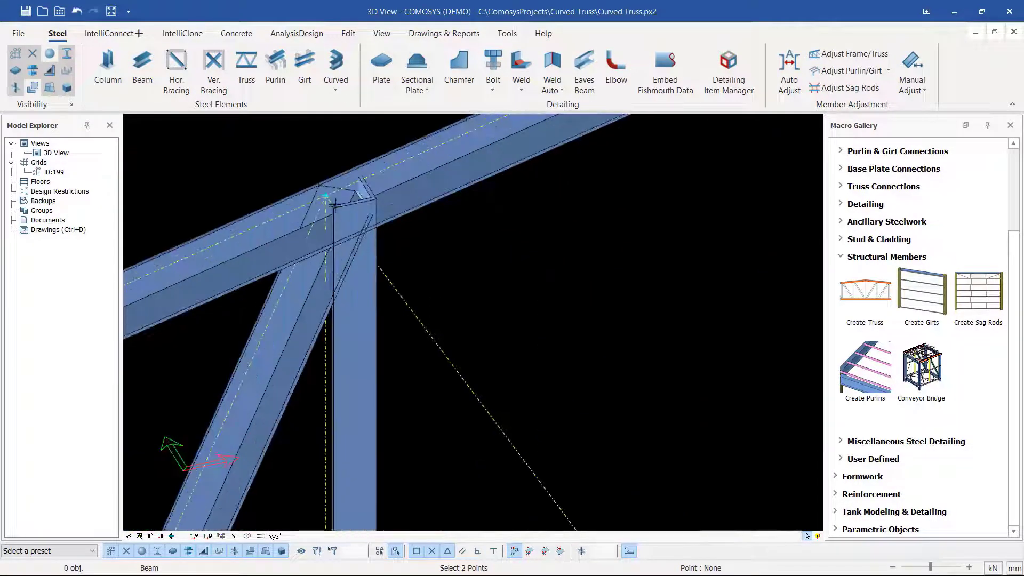
pyautogui.scroll(-4, 331, 196)
pyautogui.scroll(4, 598, 411)
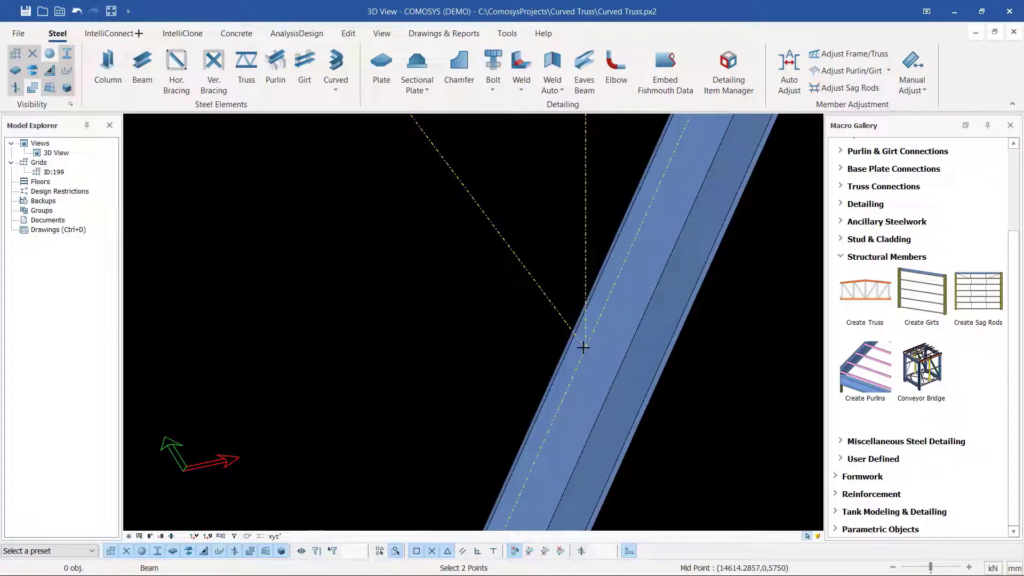
pyautogui.click(584, 348)
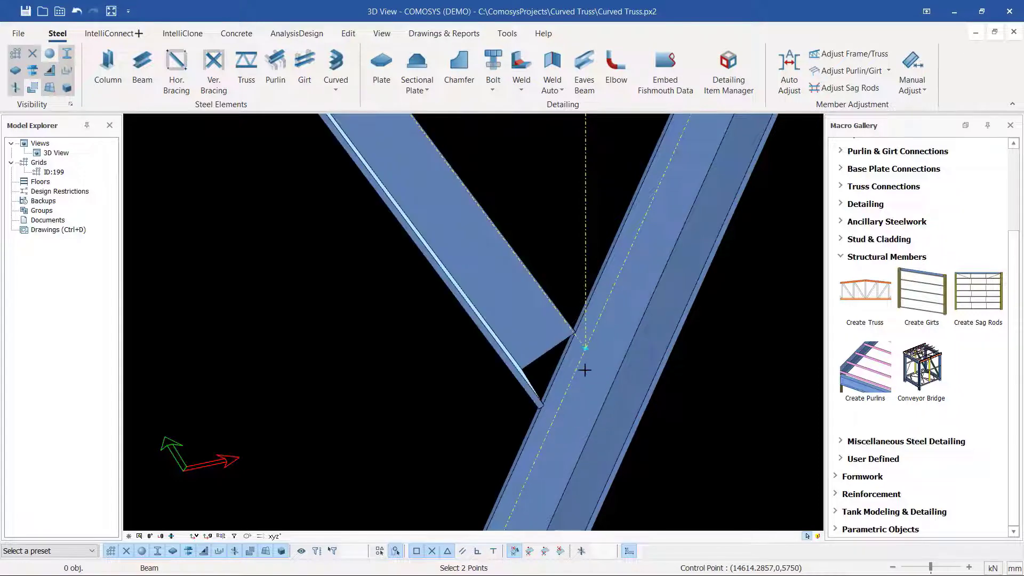
# Step: Create a short vertical beam from the last panel diagonal's midpoint up to the top chord node above it, and interrupt the extra beam placement
pyautogui.scroll(-5, 567, 455)
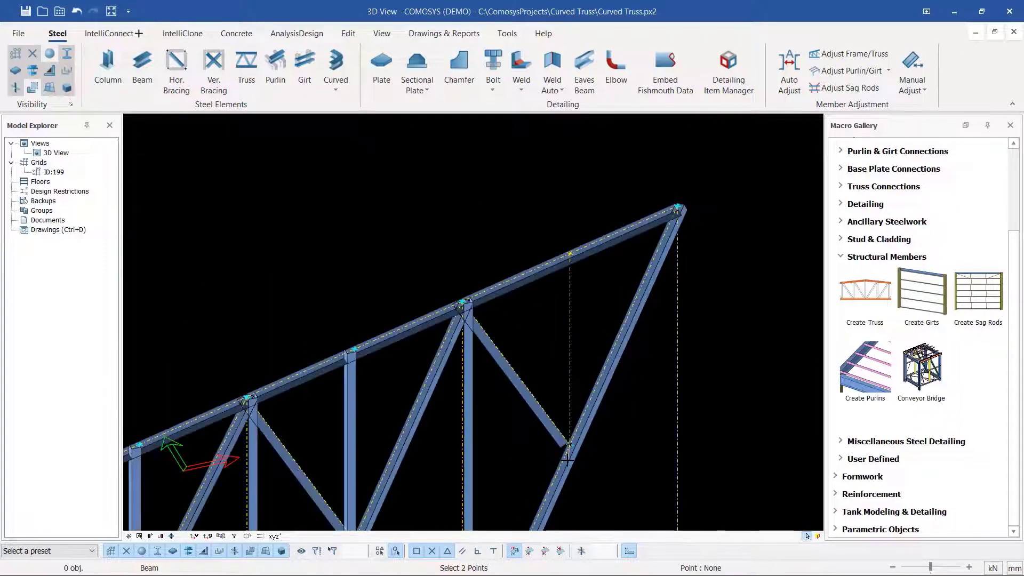
pyautogui.scroll(5, 569, 252)
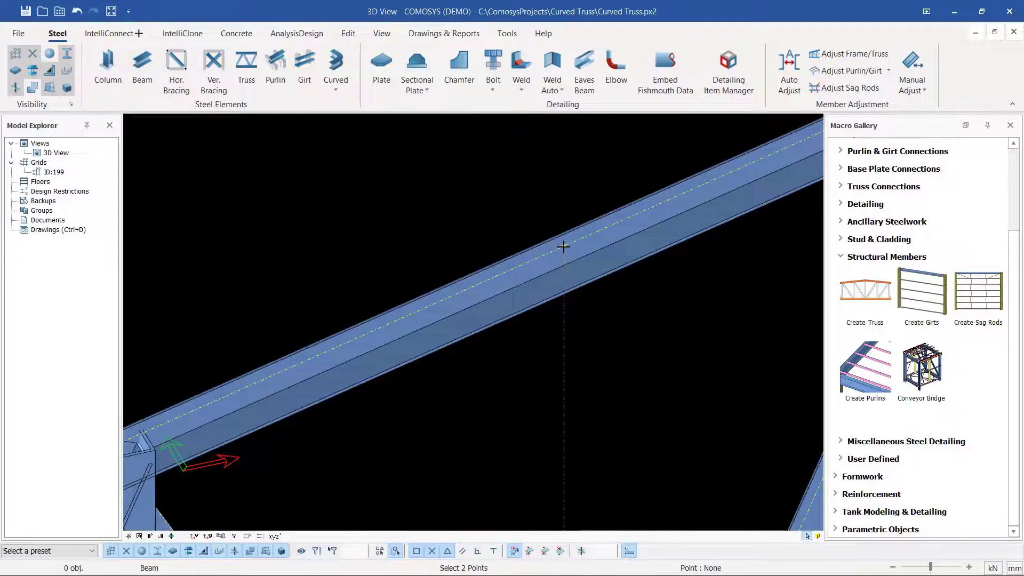
pyautogui.click(564, 246)
pyautogui.rightClick(598, 245)
pyautogui.click(623, 256)
pyautogui.scroll(-6, 586, 222)
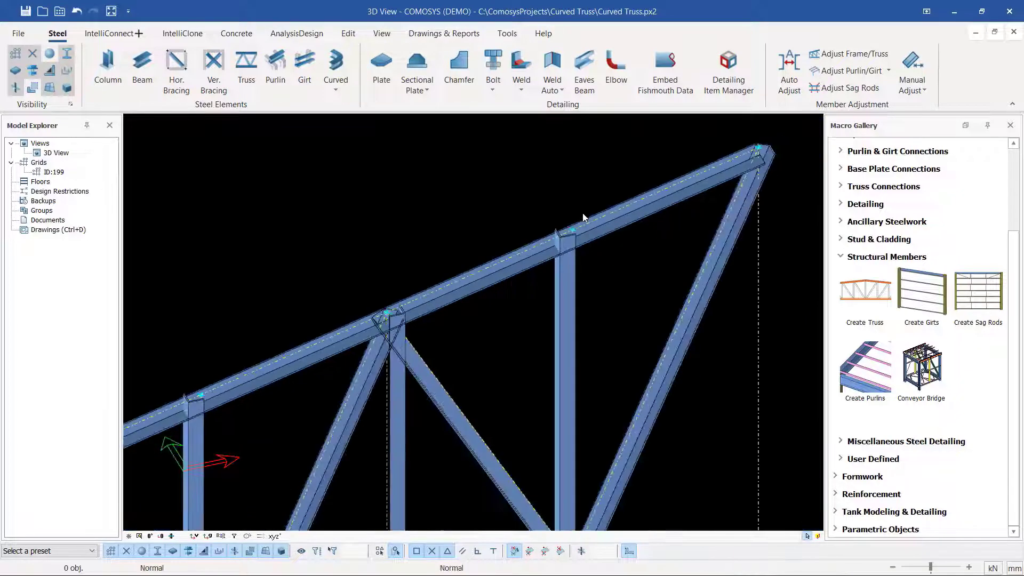
pyautogui.moveTo(610, 277)
pyautogui.mouseDown(button='middle')
pyautogui.moveTo(581, 269)
pyautogui.moveTo(594, 282)
pyautogui.mouseUp(button='middle')
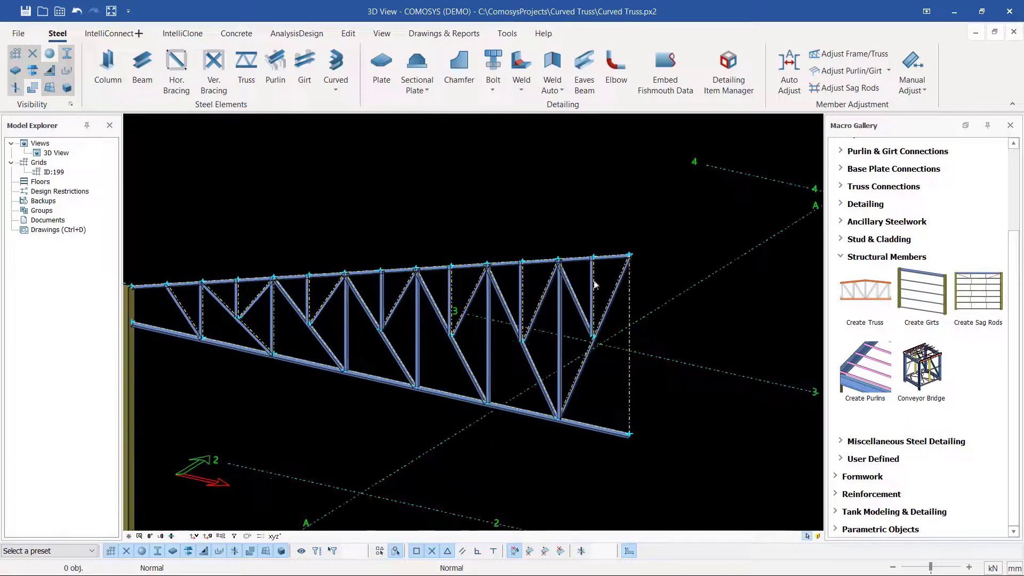
# Step: Examine the modelled truss from the front and close up at the top chord joints where verticals and diagonals meet
pyautogui.scroll(-3, 660, 383)
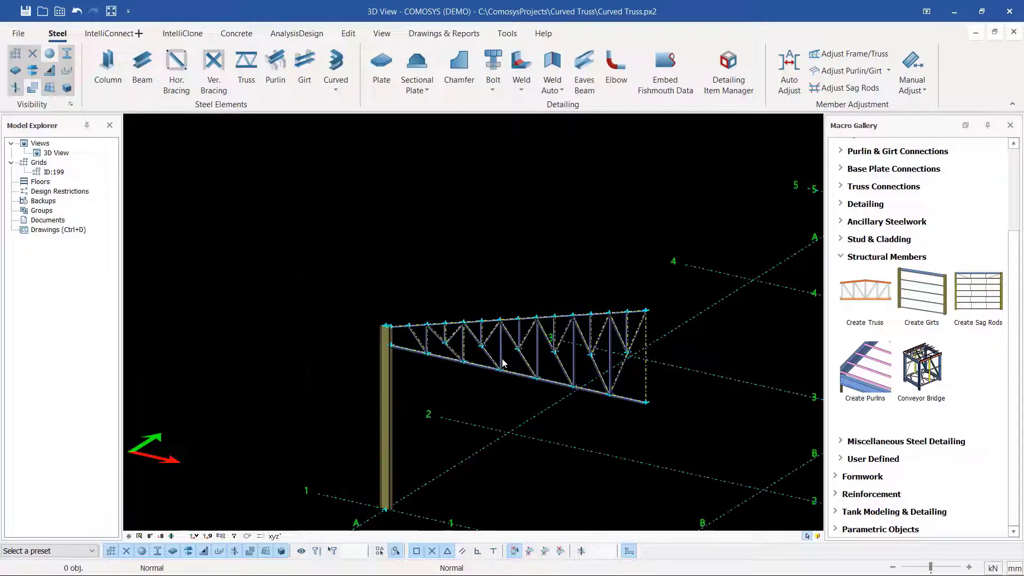
pyautogui.scroll(6, 501, 359)
pyautogui.moveTo(549, 344); pyautogui.dragTo(539, 305, button='middle')
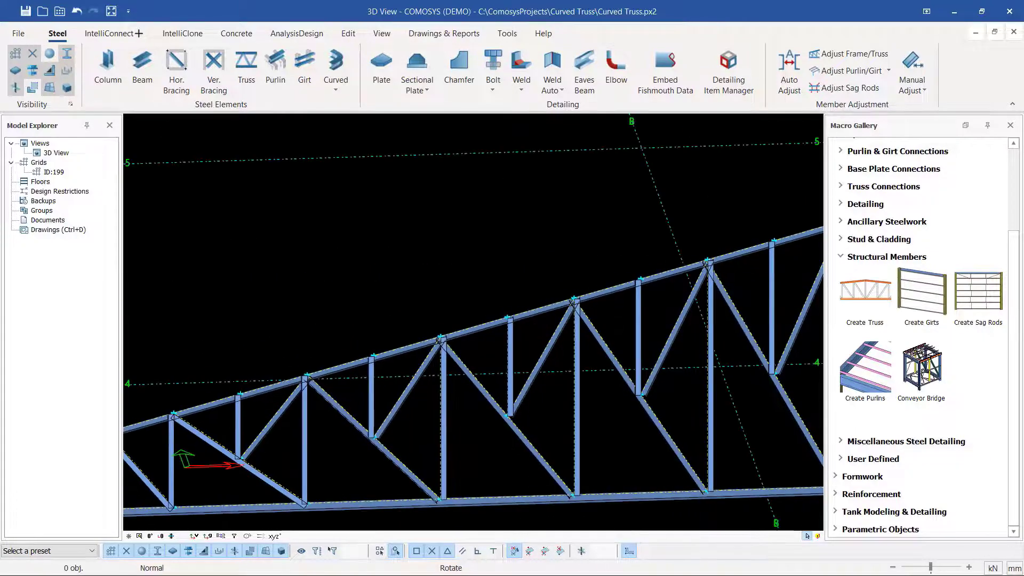
pyautogui.scroll(-3, 538, 304)
pyautogui.scroll(5, 483, 356)
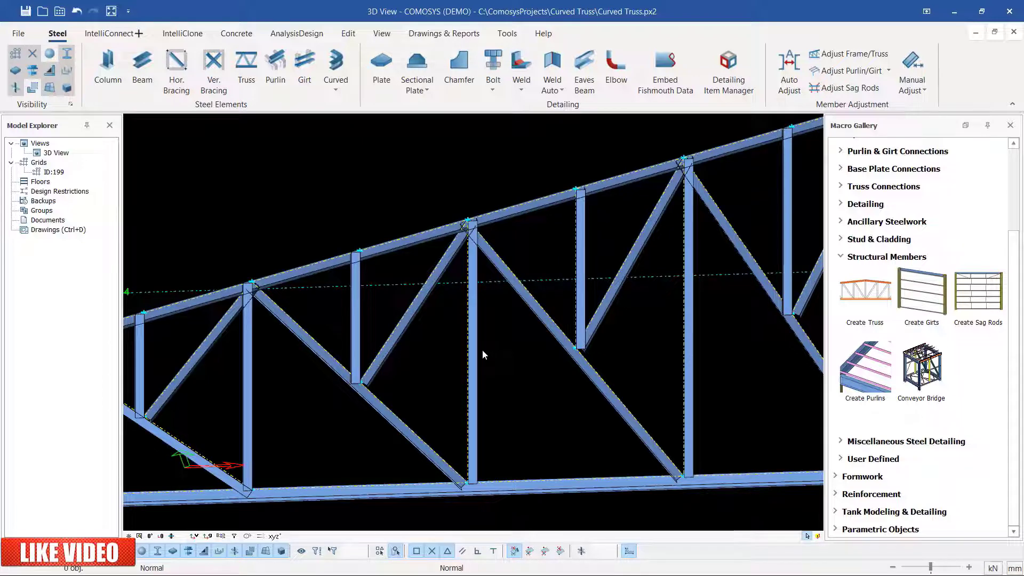
pyautogui.scroll(4, 476, 207)
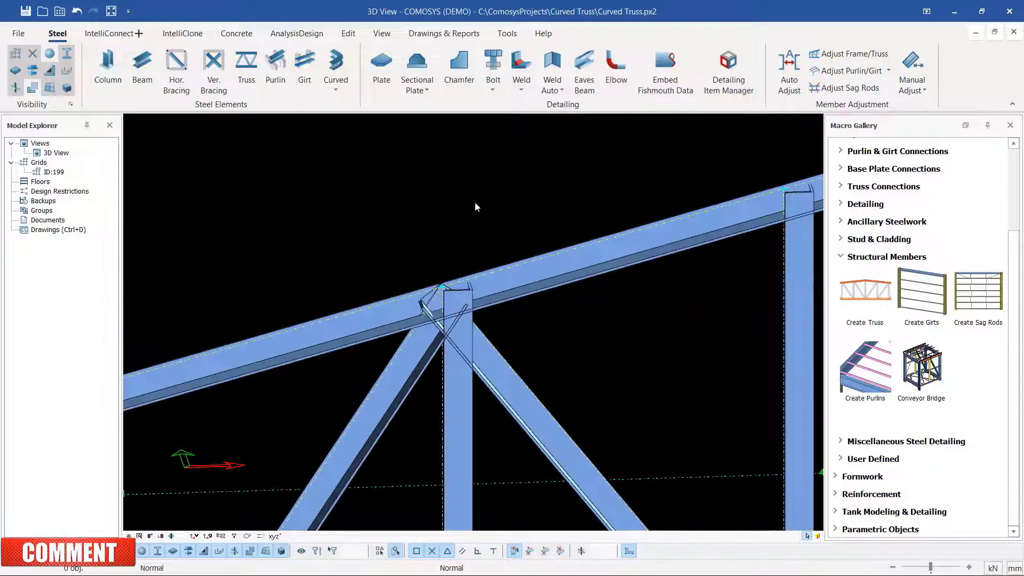
pyautogui.scroll(-2, 477, 208)
pyautogui.scroll(-2, 543, 217)
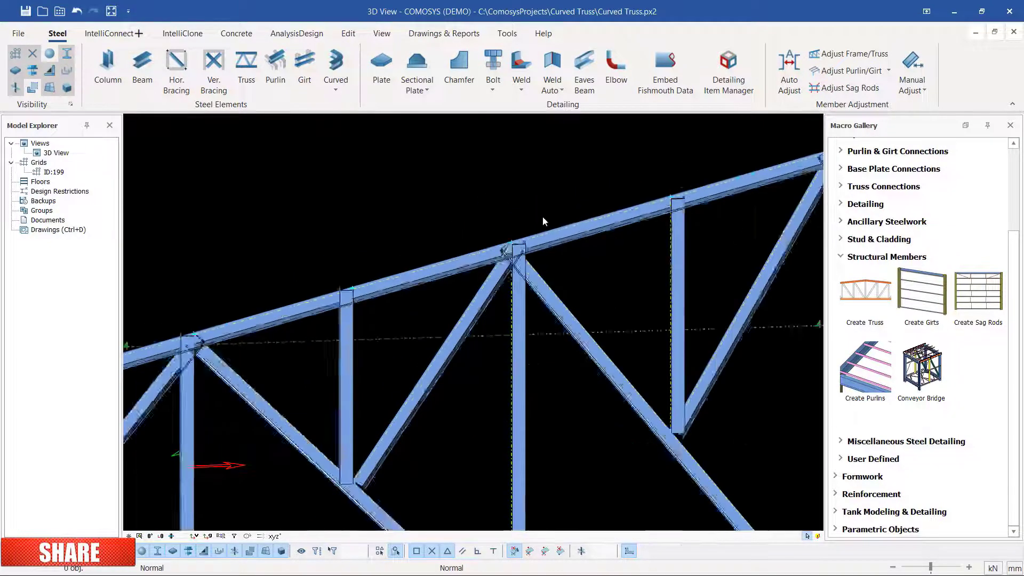
pyautogui.scroll(-3, 543, 217)
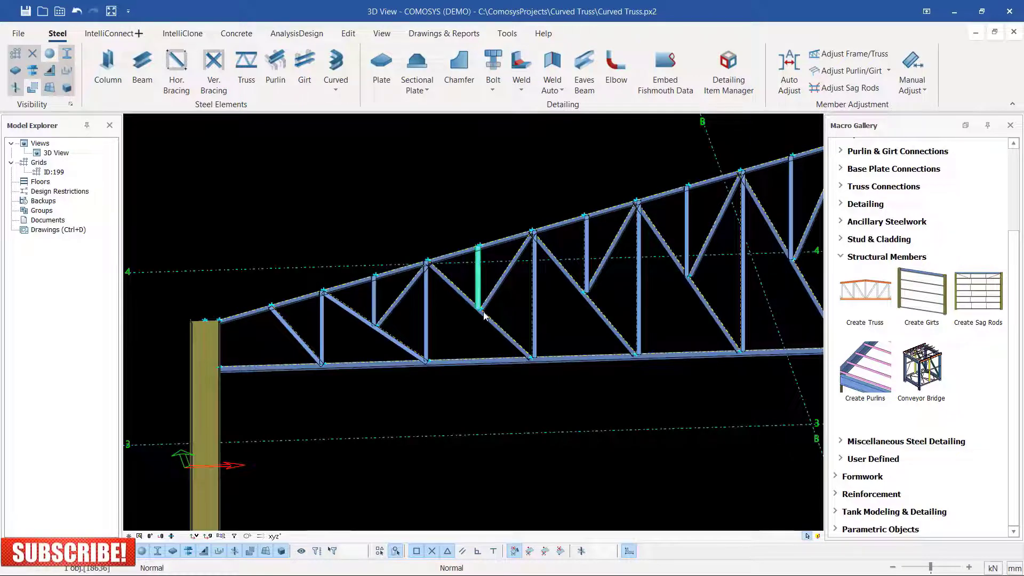
# Step: Review the whole truss from oblique angles, checking the web members against the construction lines from the column to the free end
pyautogui.moveTo(484, 316); pyautogui.dragTo(469, 317, button='middle')
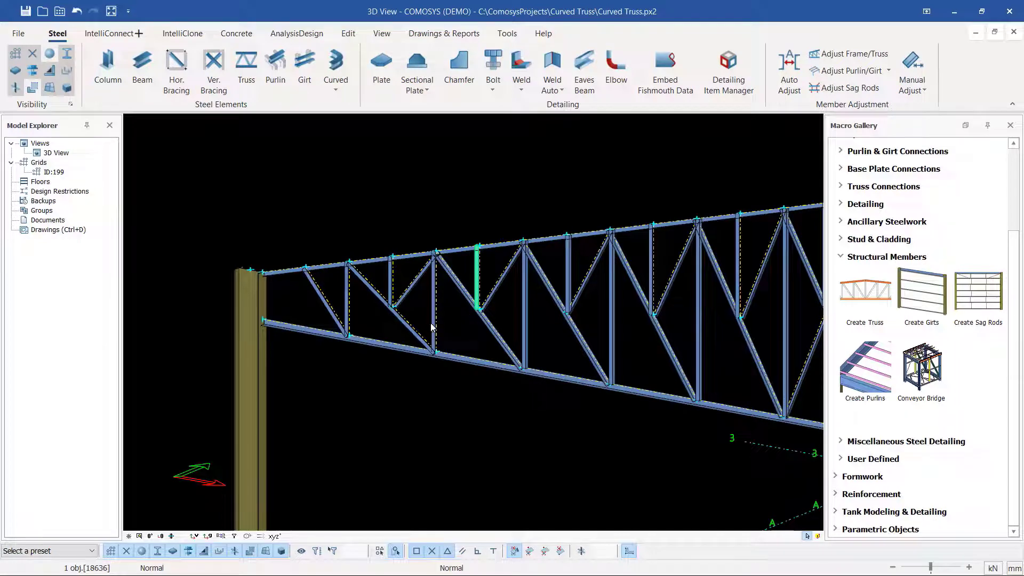
pyautogui.scroll(-5, 438, 329)
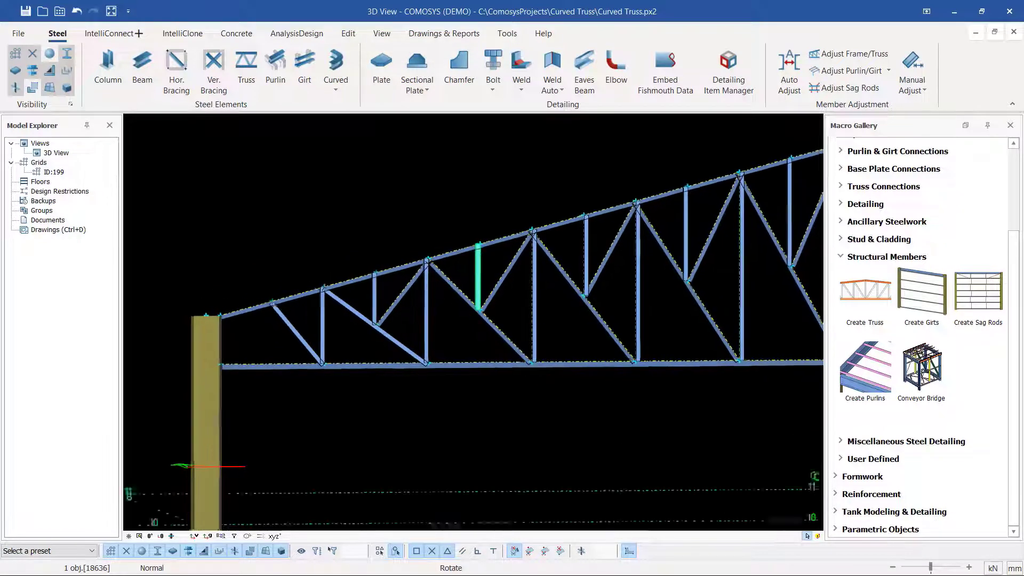
pyautogui.moveTo(480, 307); pyautogui.dragTo(452, 316, button='middle')
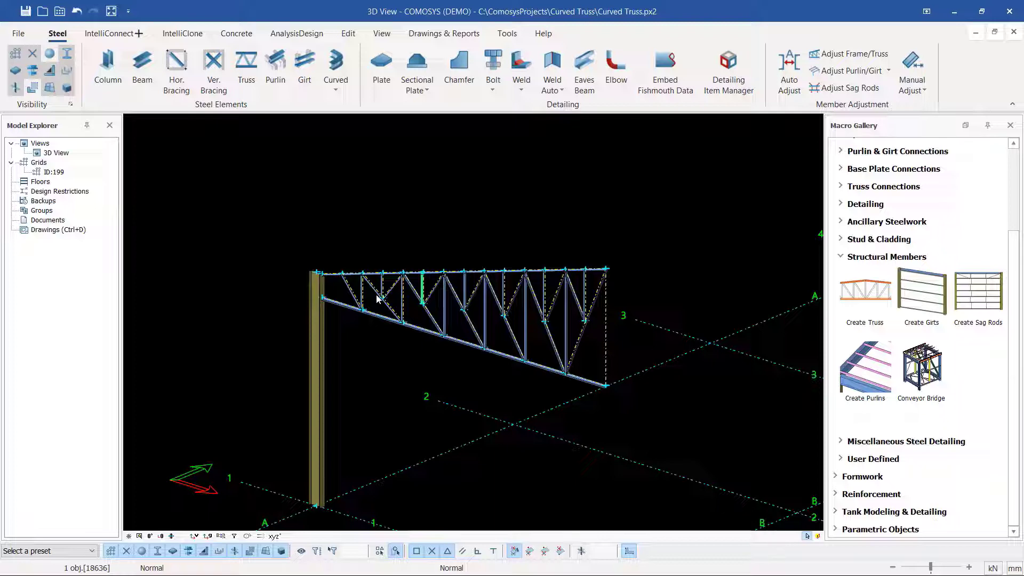
pyautogui.scroll(4, 377, 294)
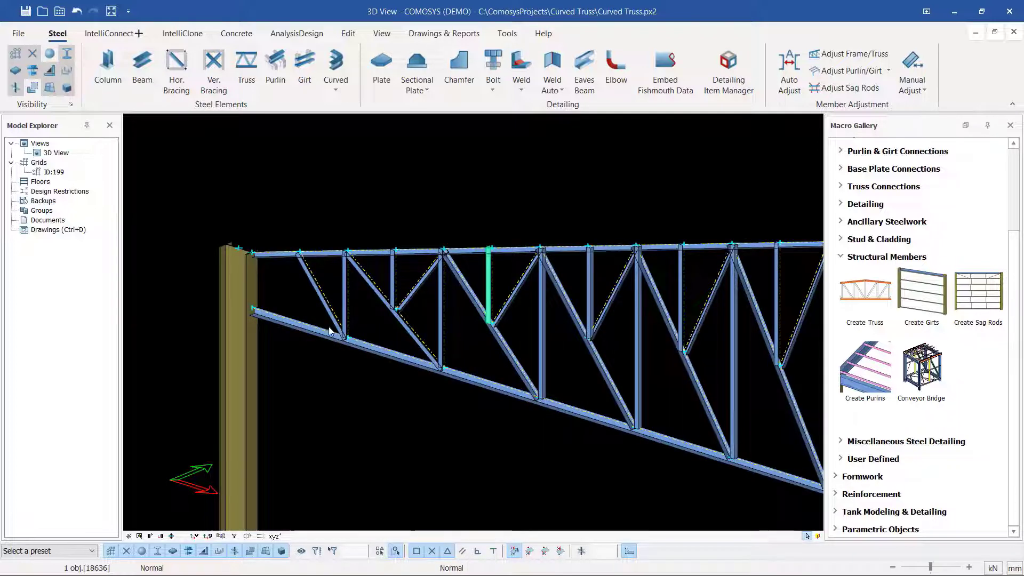
pyautogui.scroll(4, 329, 331)
pyautogui.scroll(-3, 362, 344)
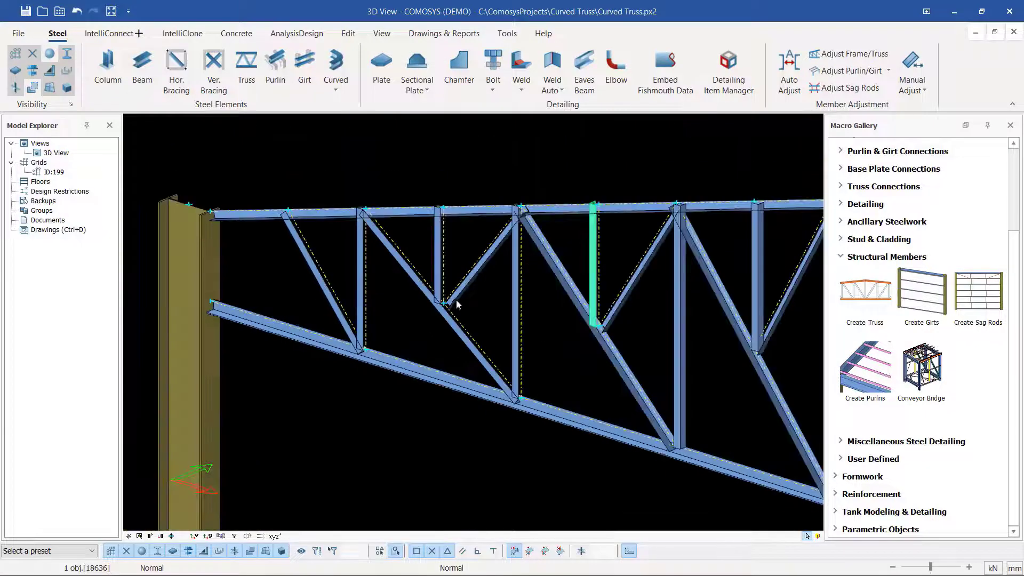
pyautogui.moveTo(457, 300); pyautogui.dragTo(484, 304, button='middle')
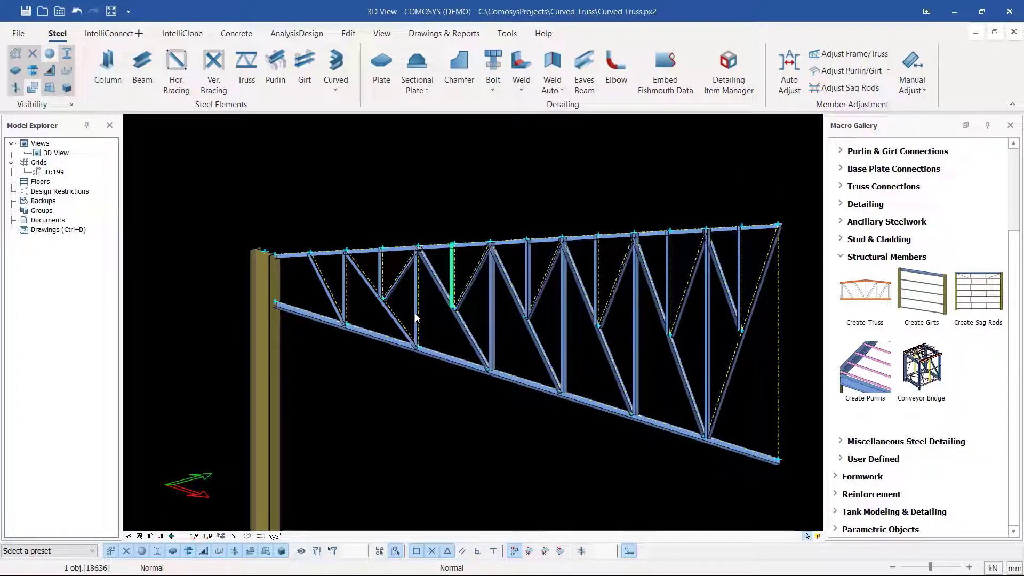
pyautogui.scroll(4, 355, 261)
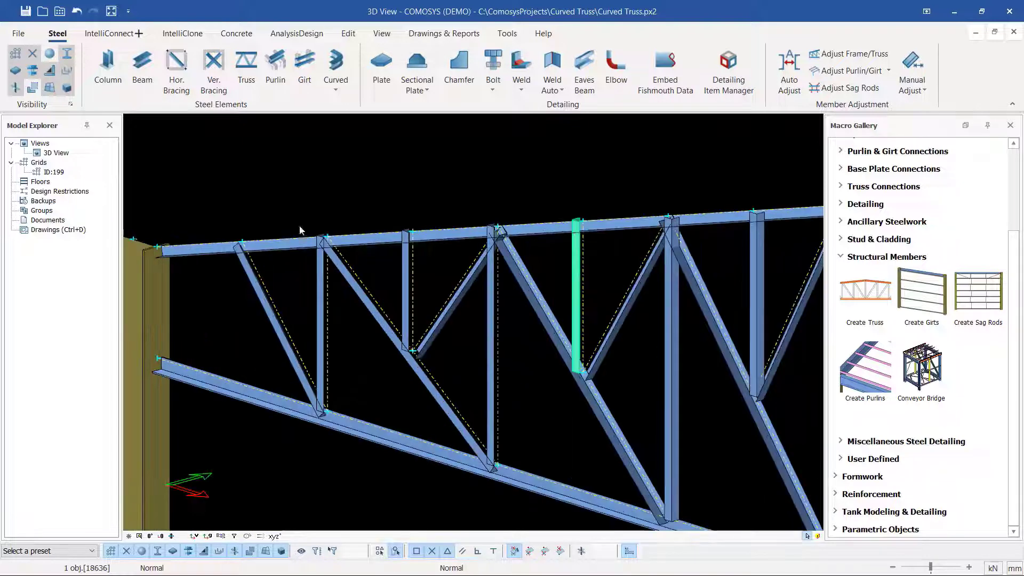
pyautogui.scroll(-3, 419, 255)
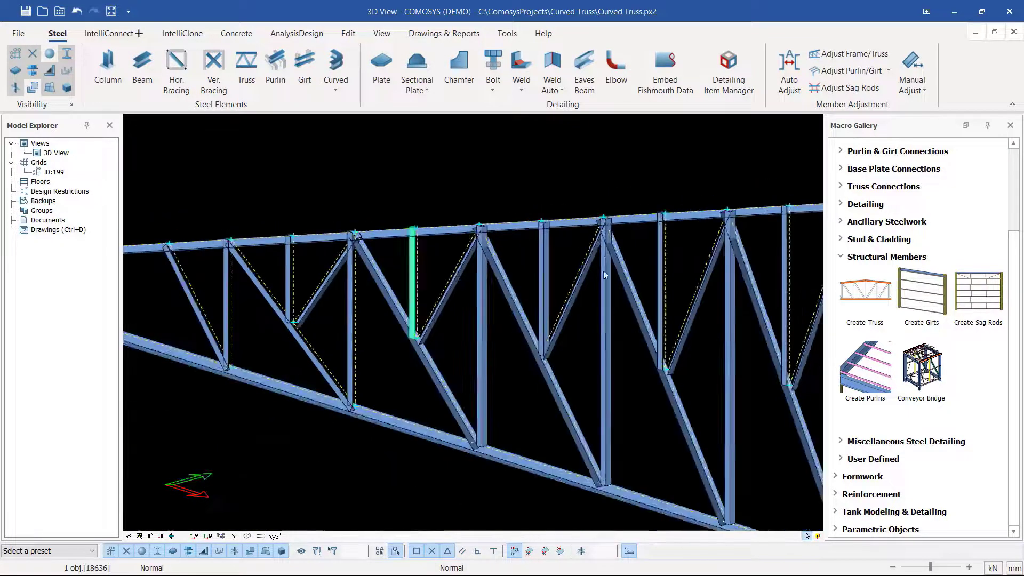